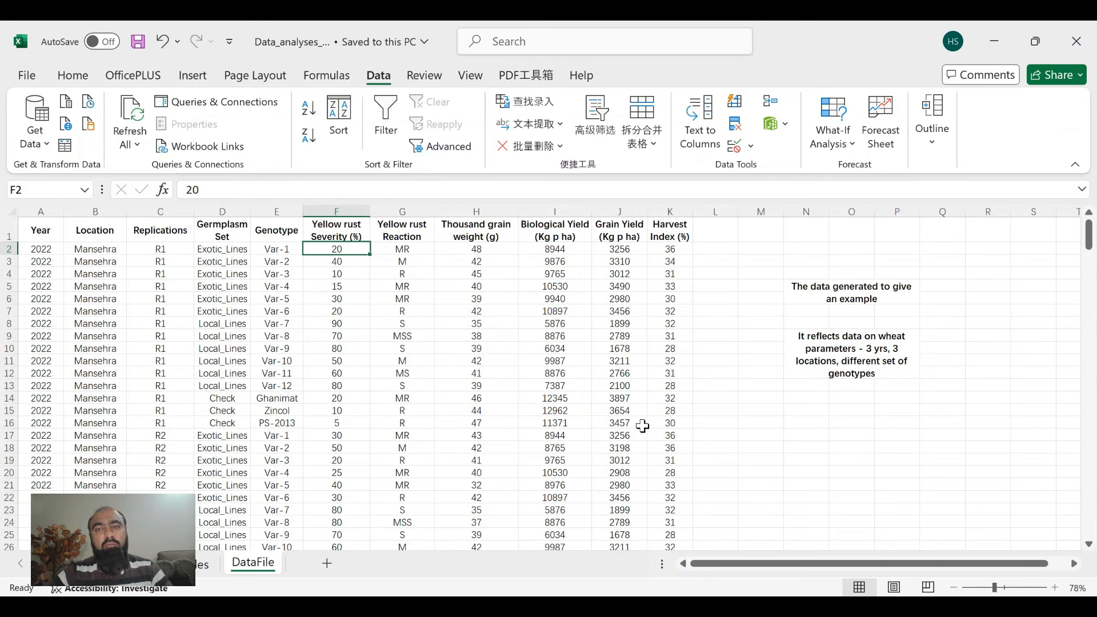
# Step: Review the note about the example wheat data and the DataFile column headers from Year through Harvest Index (%)
pyautogui.click(848, 352)
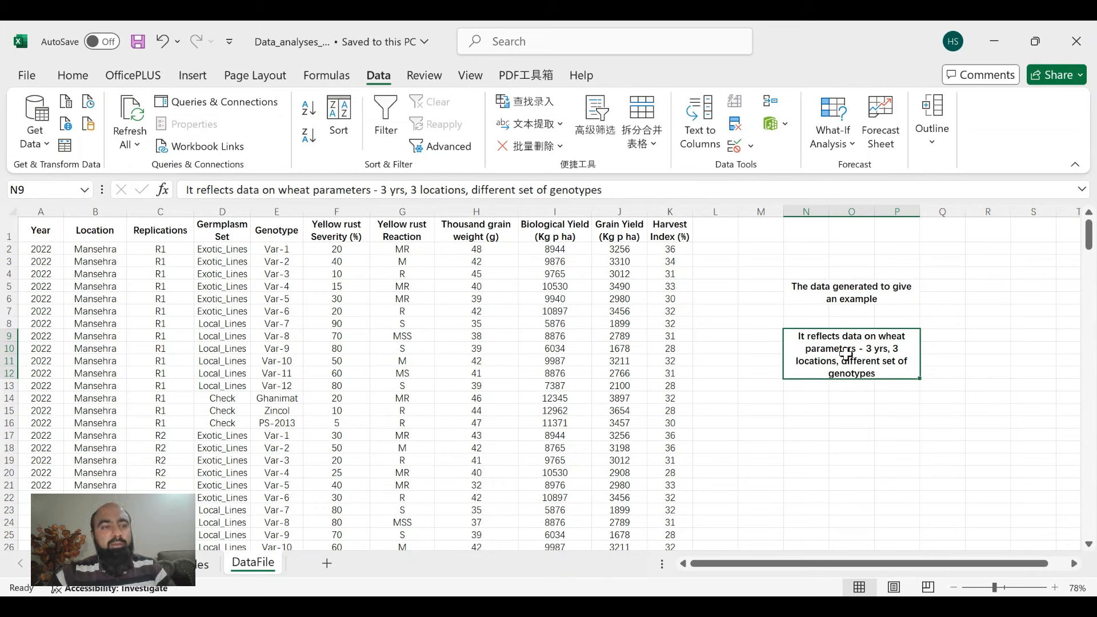
pyautogui.click(50, 231)
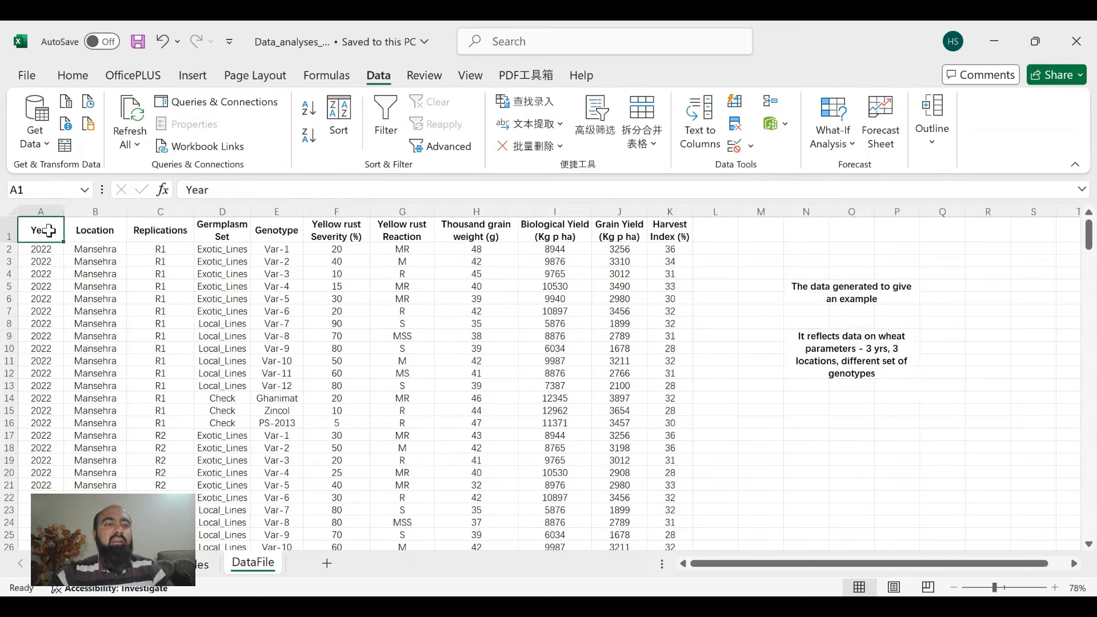
pyautogui.click(105, 228)
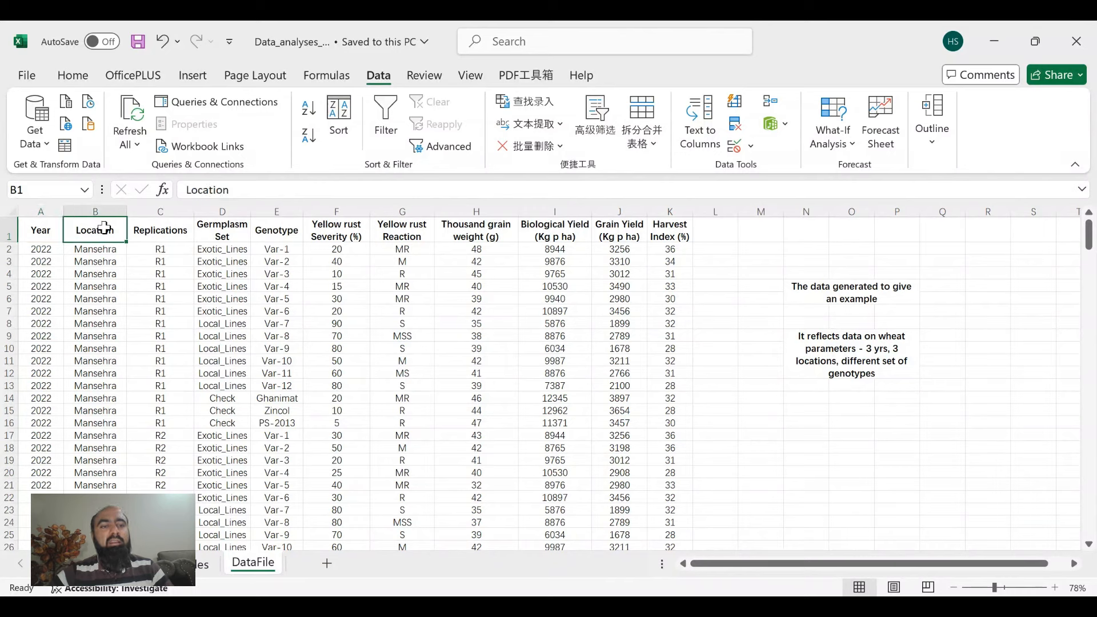
pyautogui.click(167, 231)
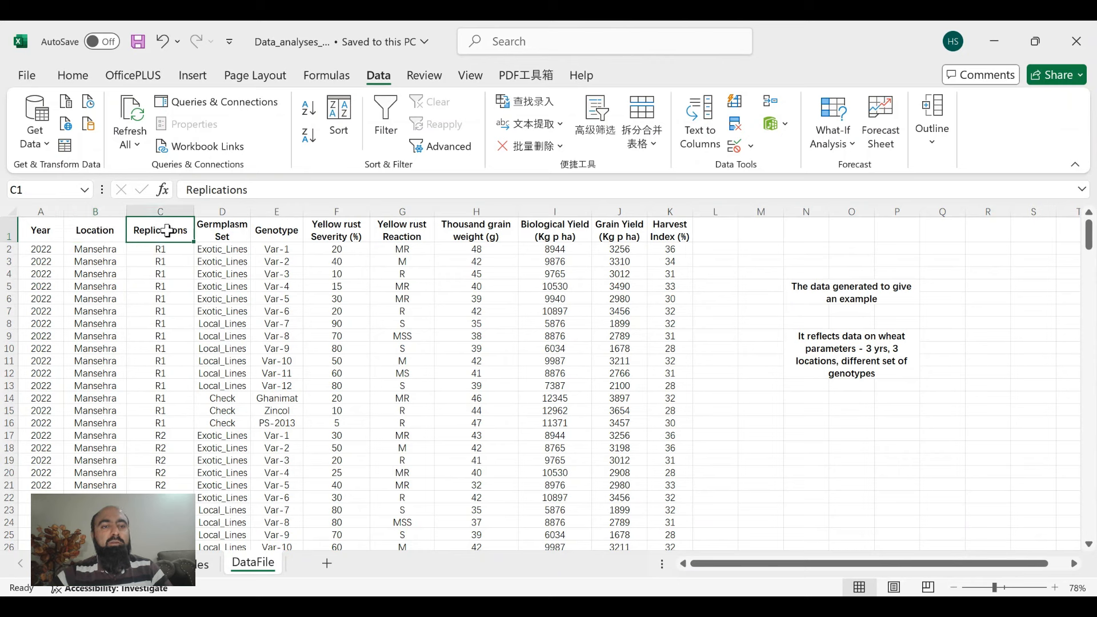
pyautogui.click(225, 227)
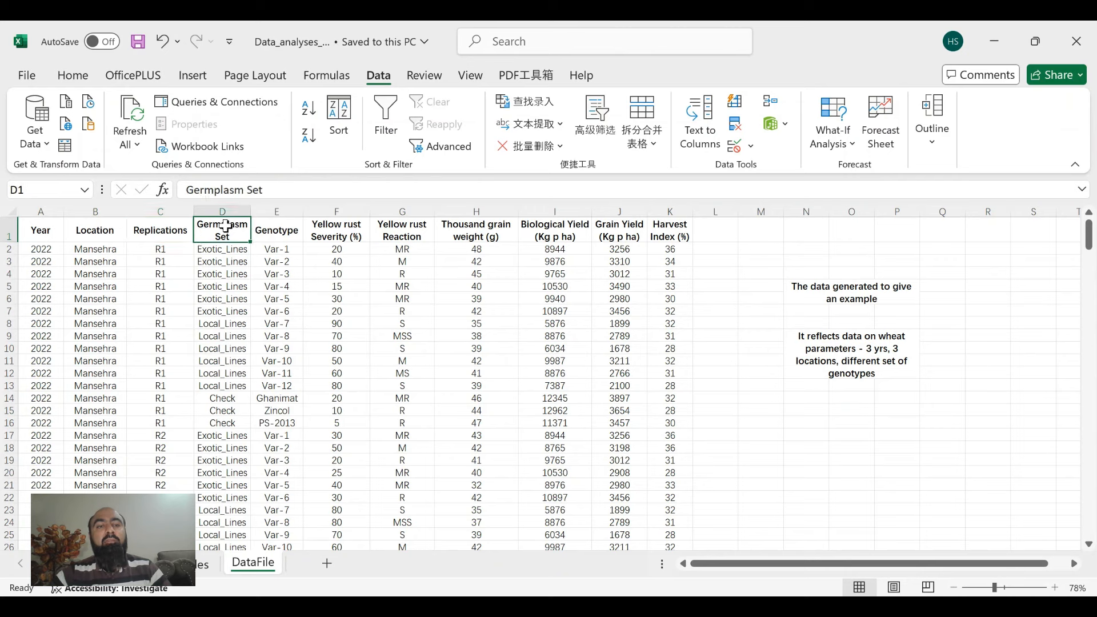
pyautogui.moveTo(239, 251); pyautogui.dragTo(235, 387)
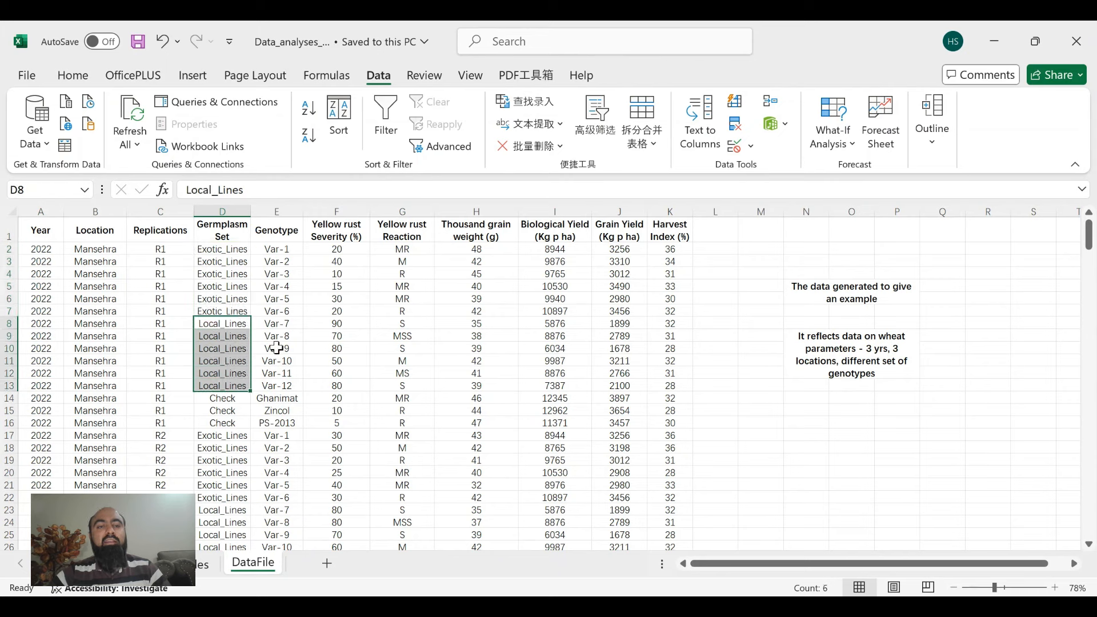
pyautogui.click(283, 298)
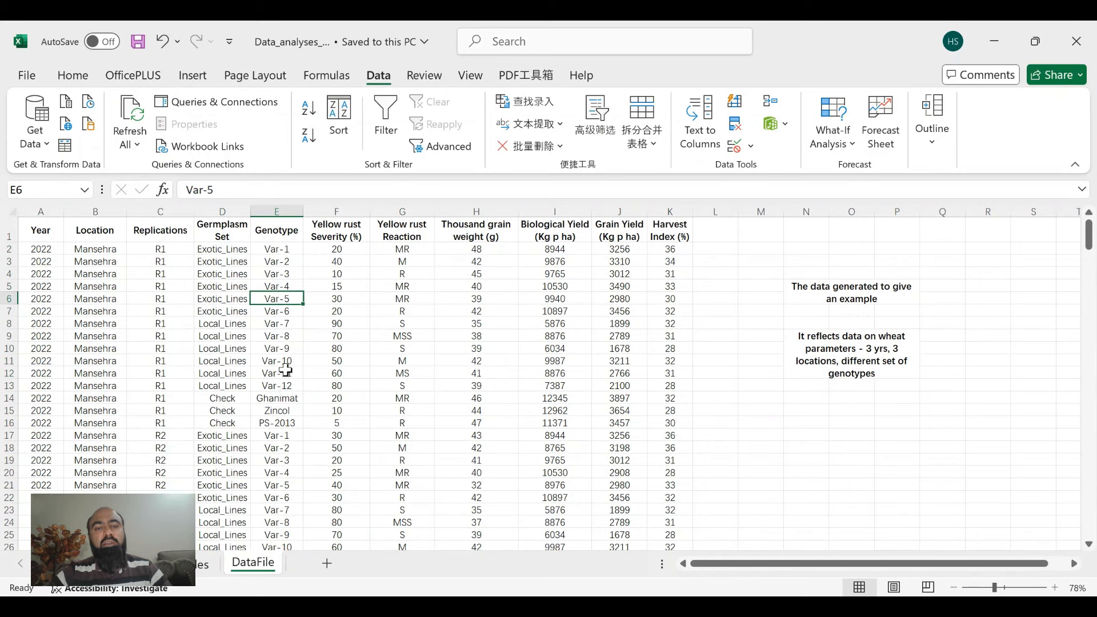
pyautogui.click(338, 236)
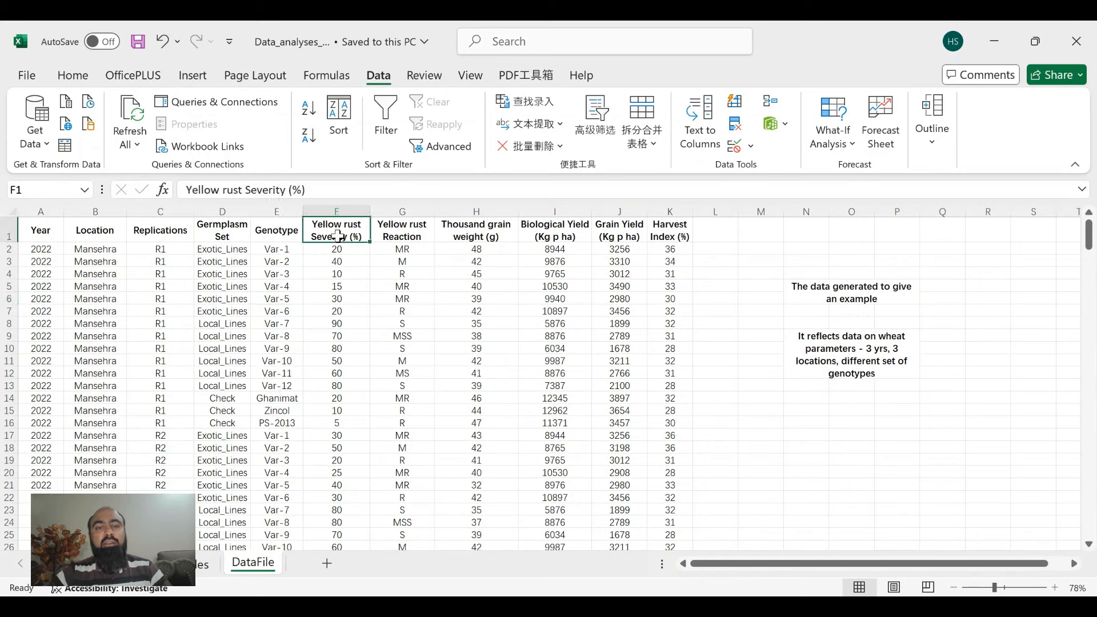
pyautogui.click(418, 234)
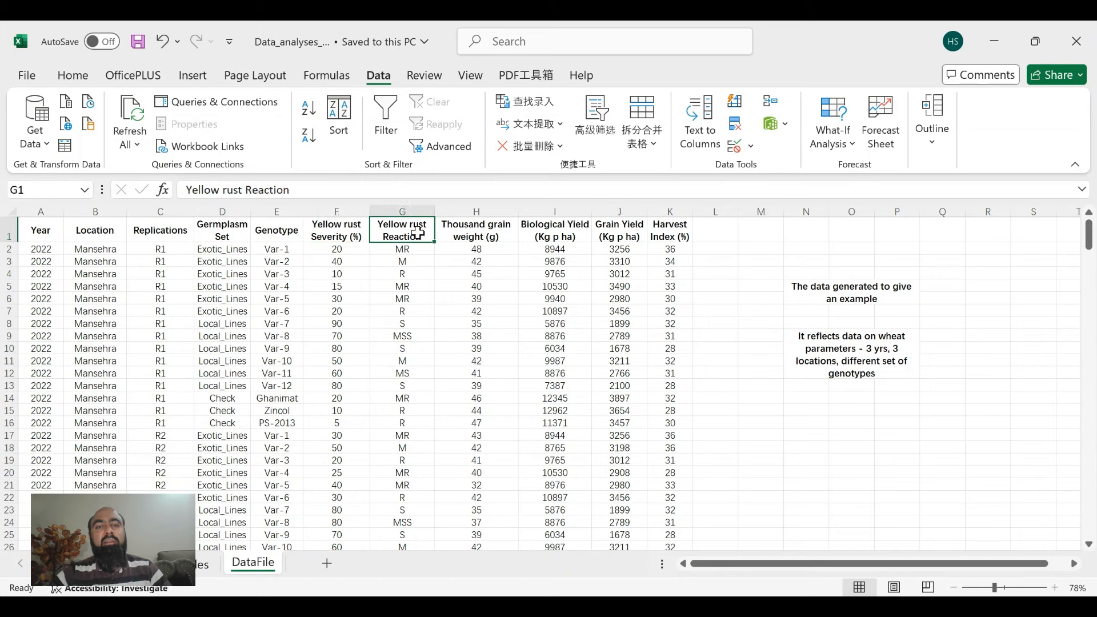
pyautogui.click(494, 231)
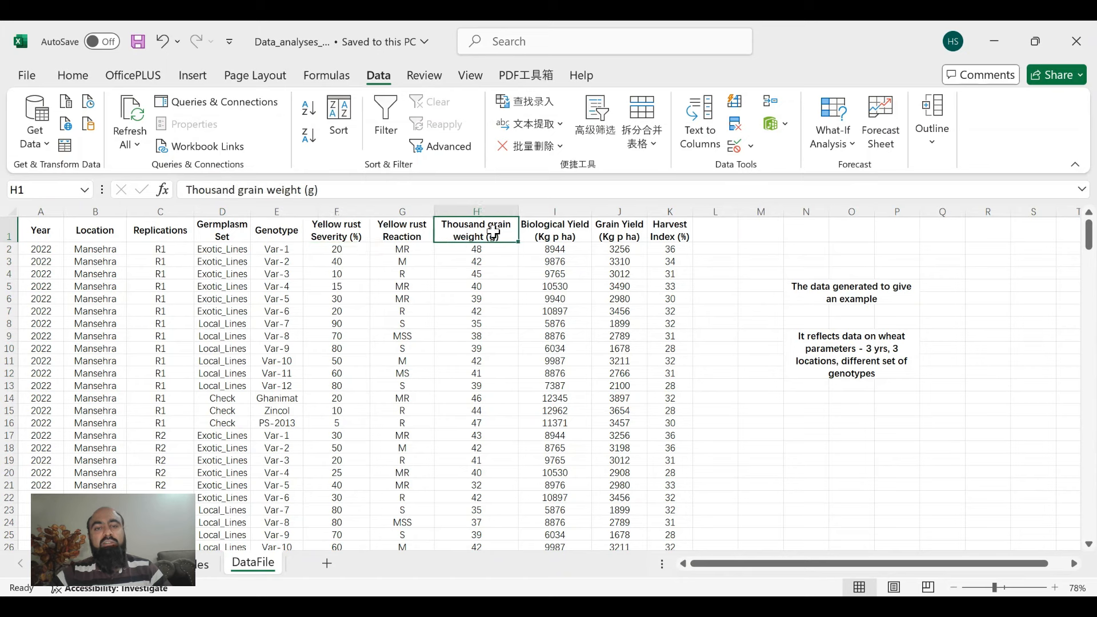
pyautogui.click(566, 229)
pyautogui.click(621, 227)
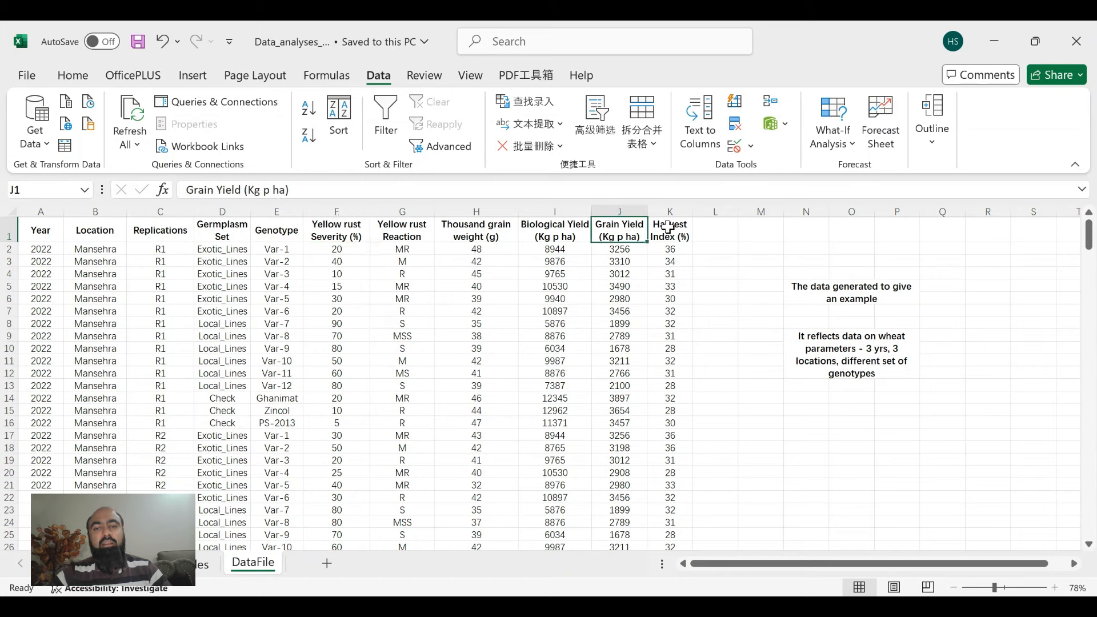
pyautogui.click(669, 228)
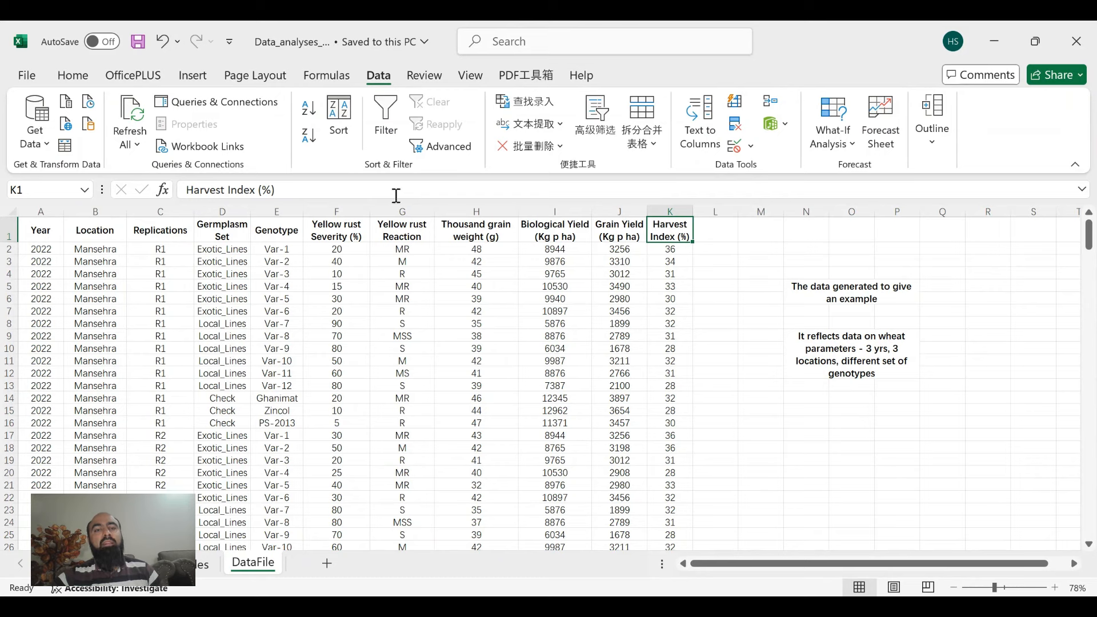
# Step: Insert a PivotTable on a new worksheet using the entire DataFile data range
pyautogui.click(614, 334)
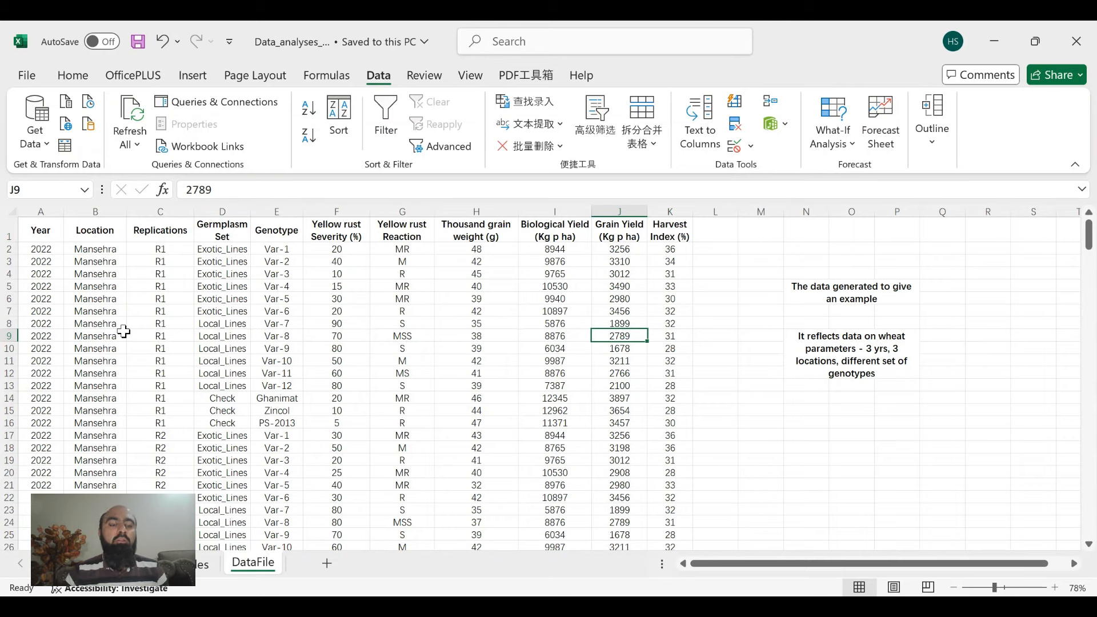
pyautogui.hotkey('ctrl', 'a')
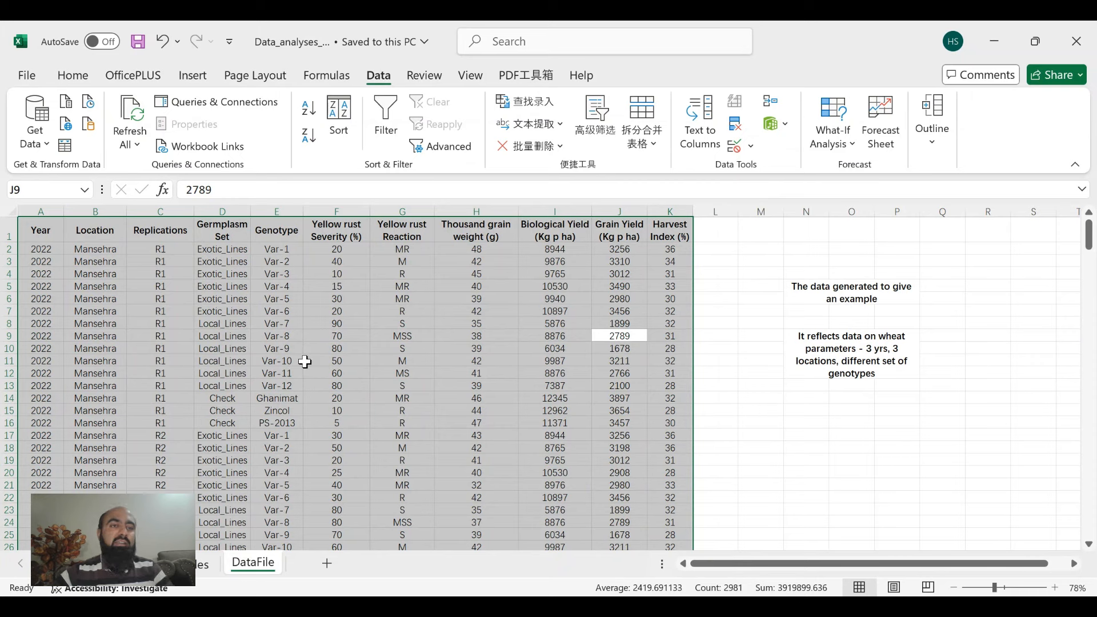
pyautogui.click(189, 77)
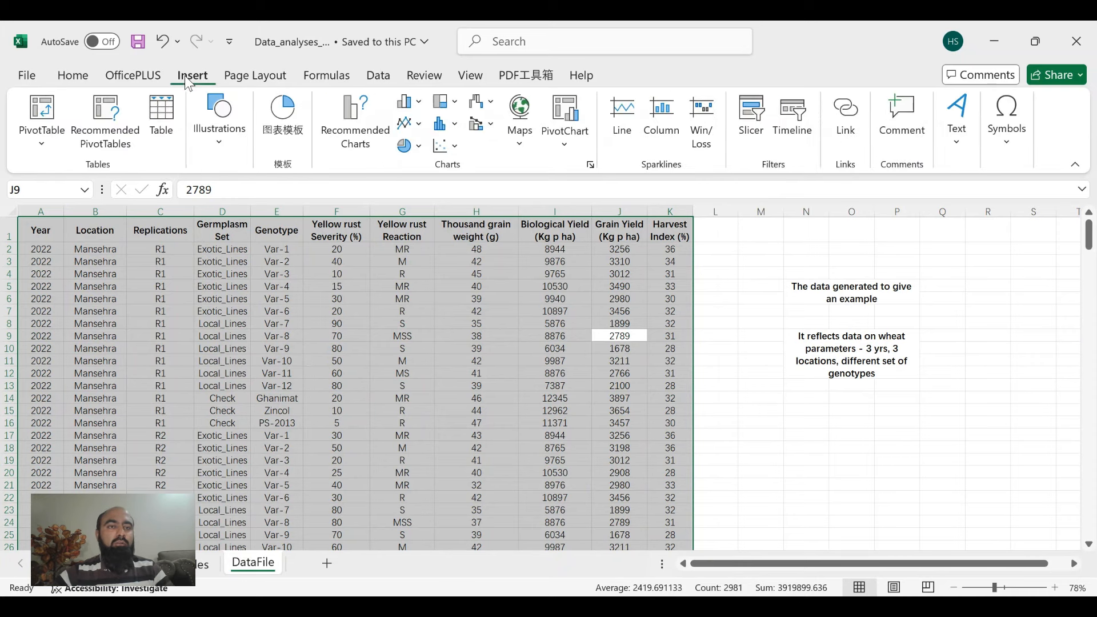
pyautogui.click(40, 136)
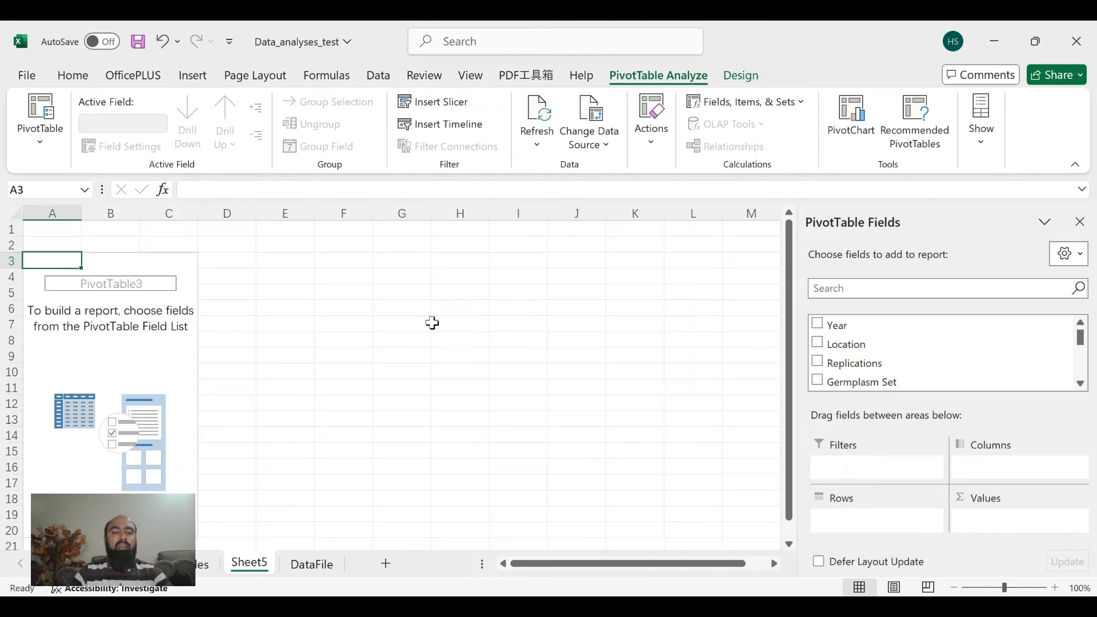
# Step: Place the DataFile sheet before the new pivot sheet and rename the pivot sheet as Pvt
pyautogui.click(314, 568)
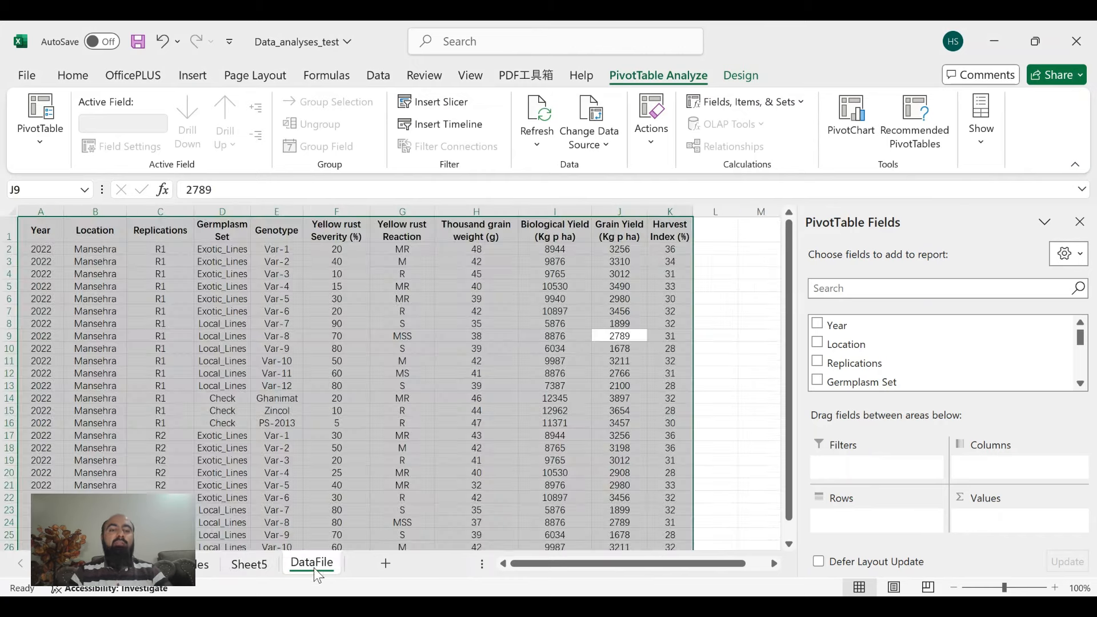
pyautogui.moveTo(314, 568); pyautogui.dragTo(237, 565)
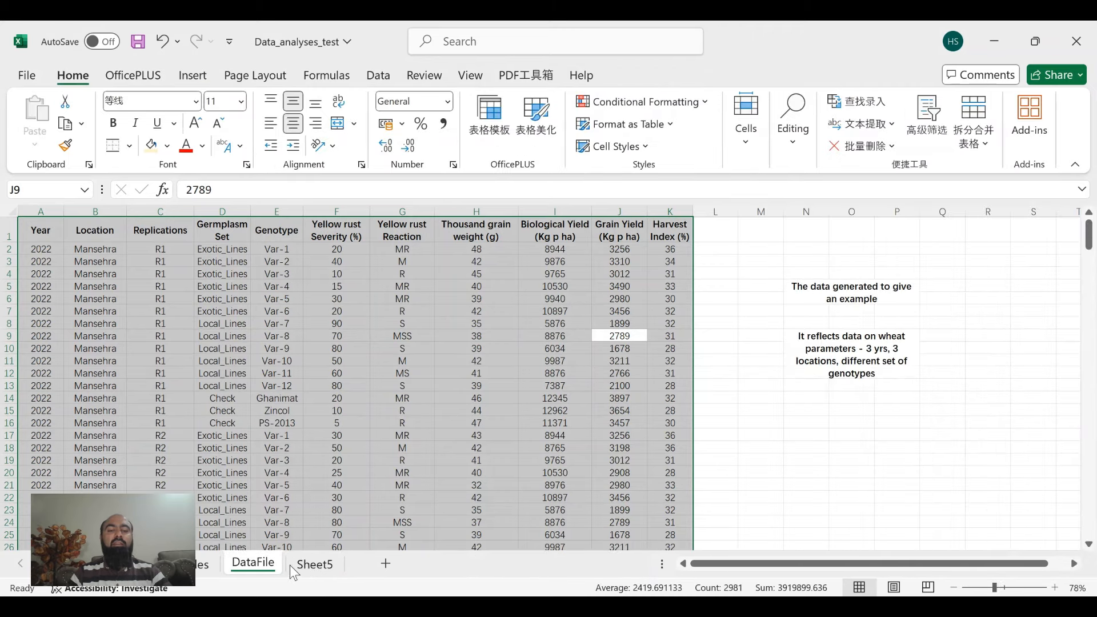
pyautogui.click(310, 571)
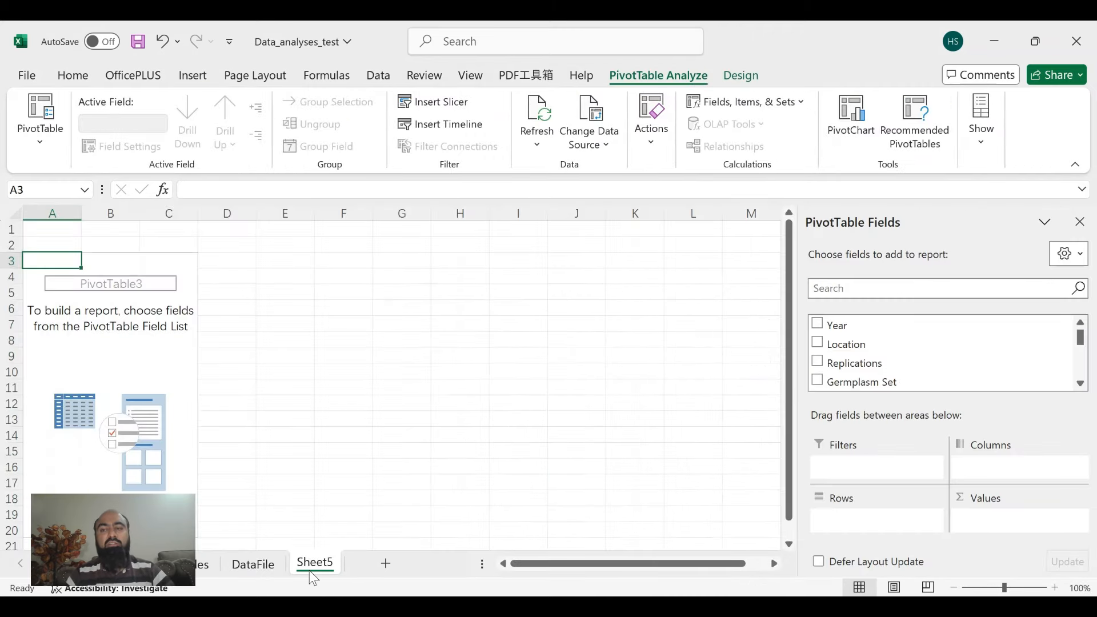
pyautogui.doubleClick(310, 571)
pyautogui.write('Pvt')
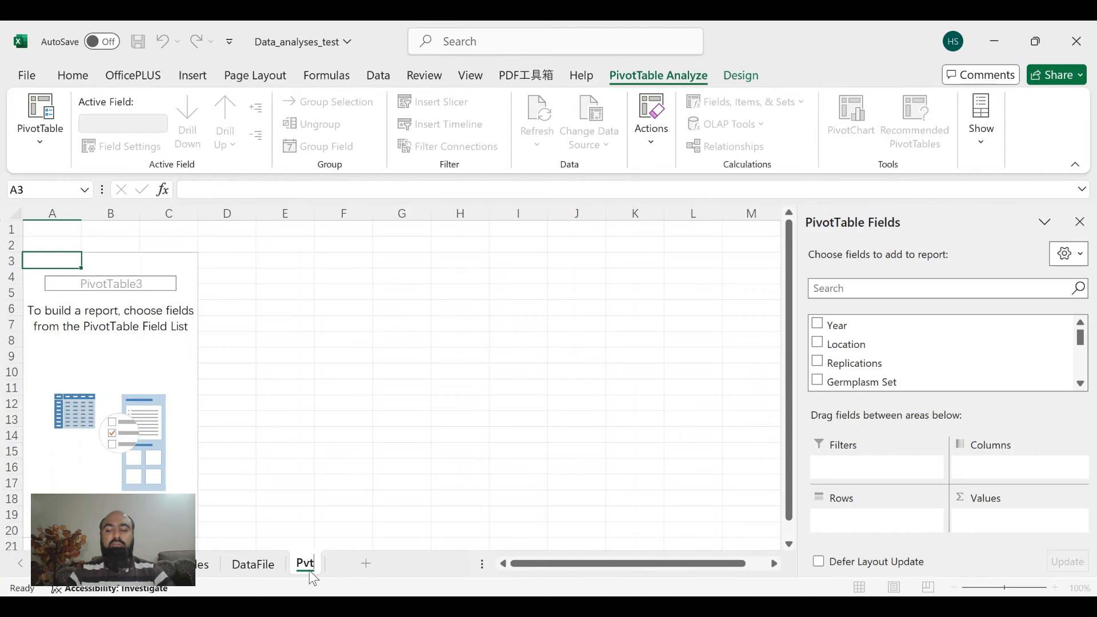
pyautogui.press('Return')
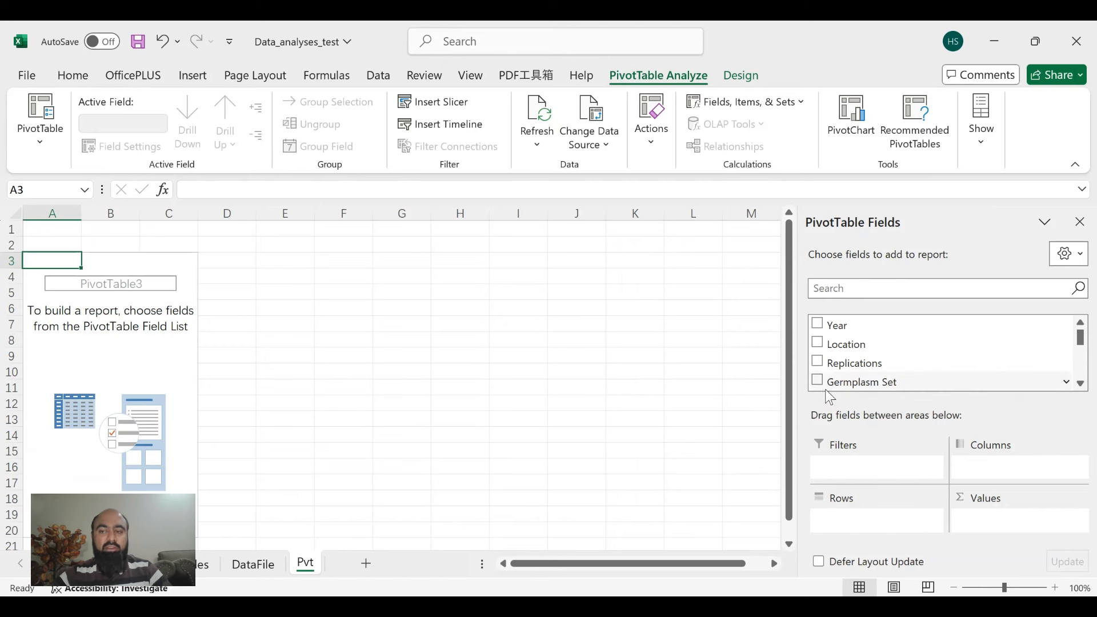
# Step: Build the pivot table with Location as rows, Year as columns and the average of Yellow rust Severity (%) as values
pyautogui.click(819, 325)
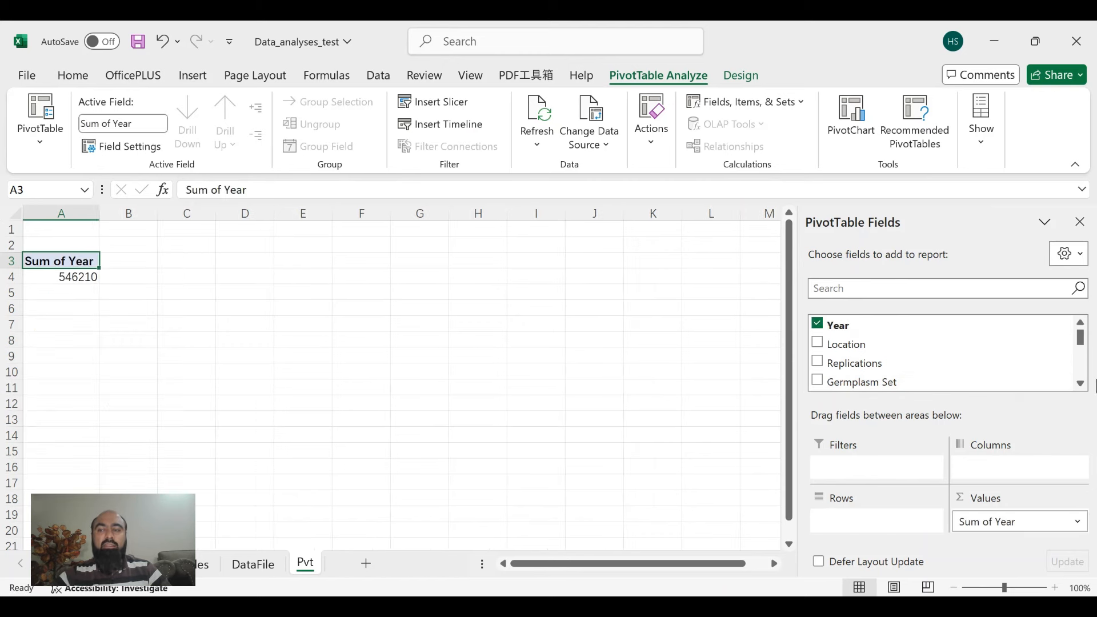
pyautogui.click(817, 344)
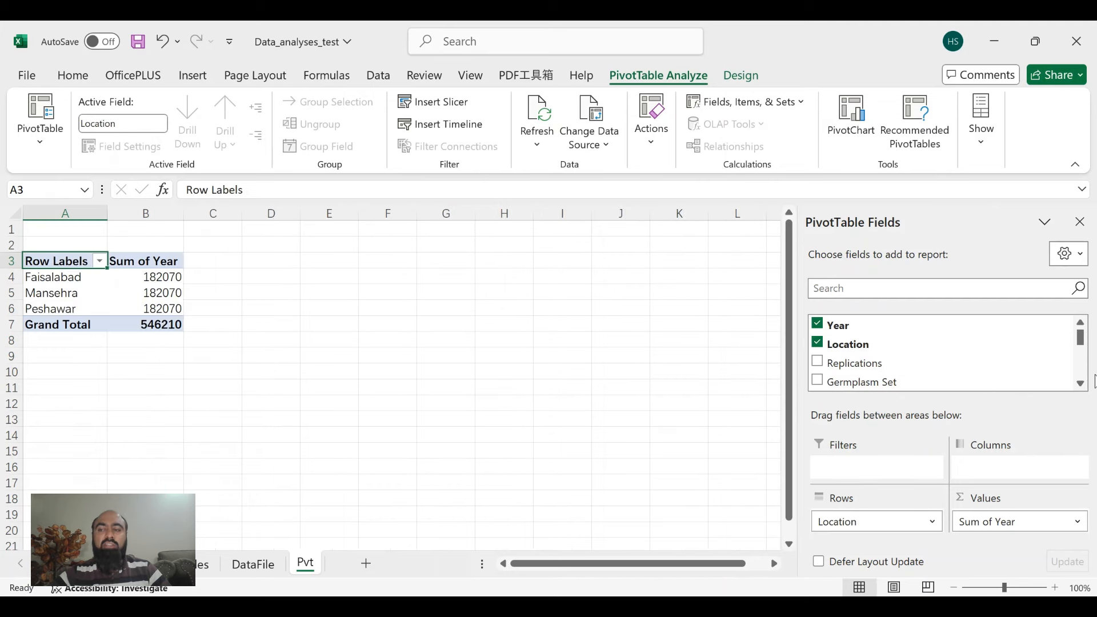
pyautogui.click(1080, 384)
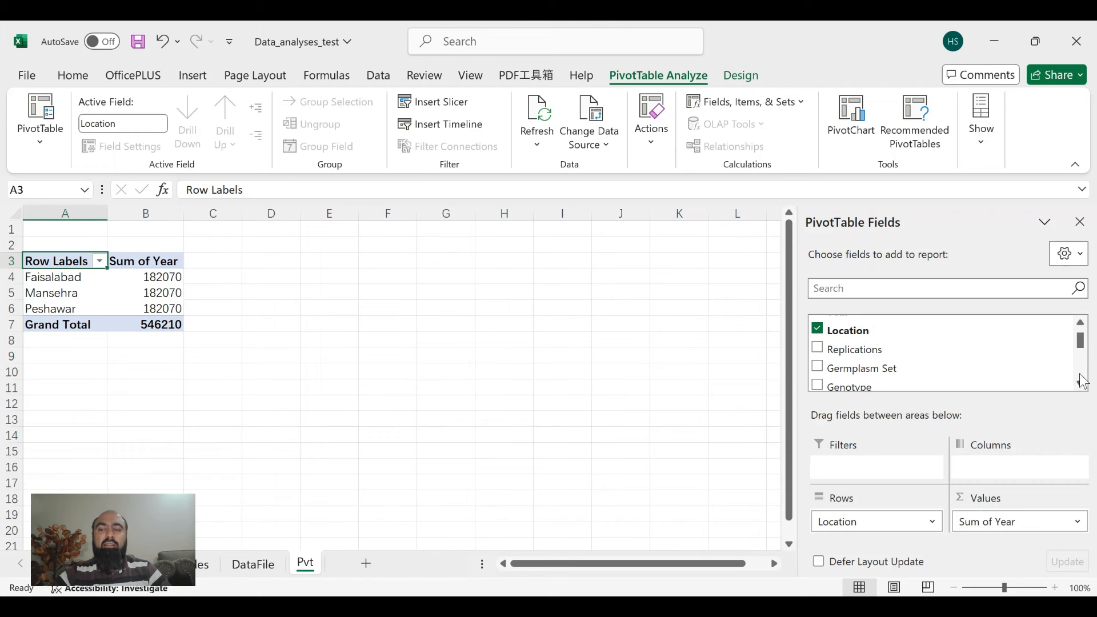
pyautogui.scroll(-1, 1079, 377)
pyautogui.click(817, 343)
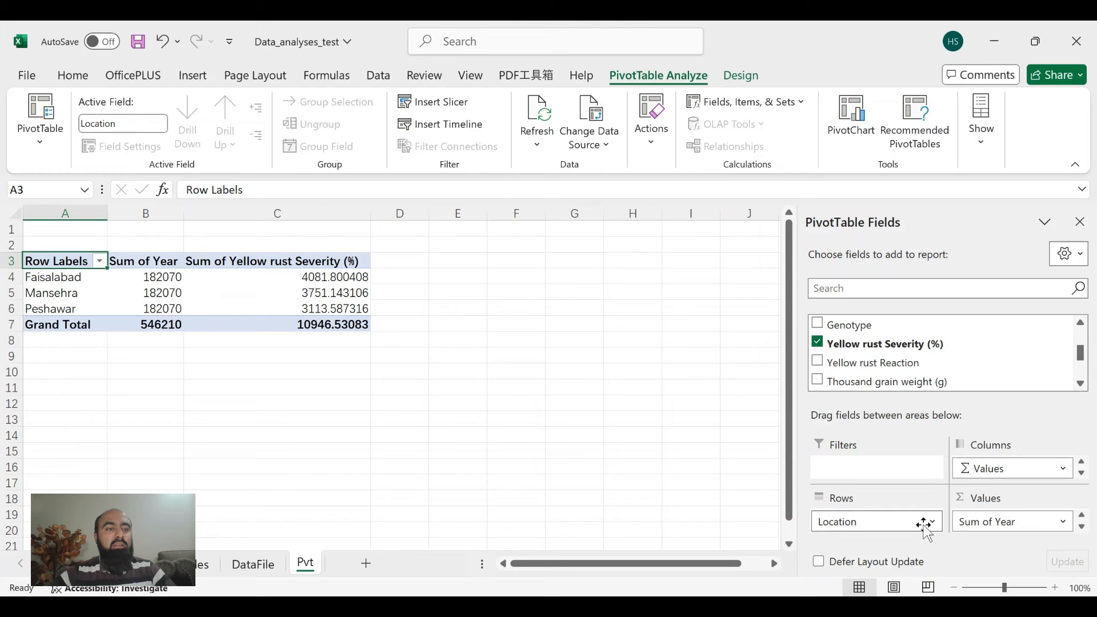
pyautogui.moveTo(980, 522); pyautogui.dragTo(983, 464)
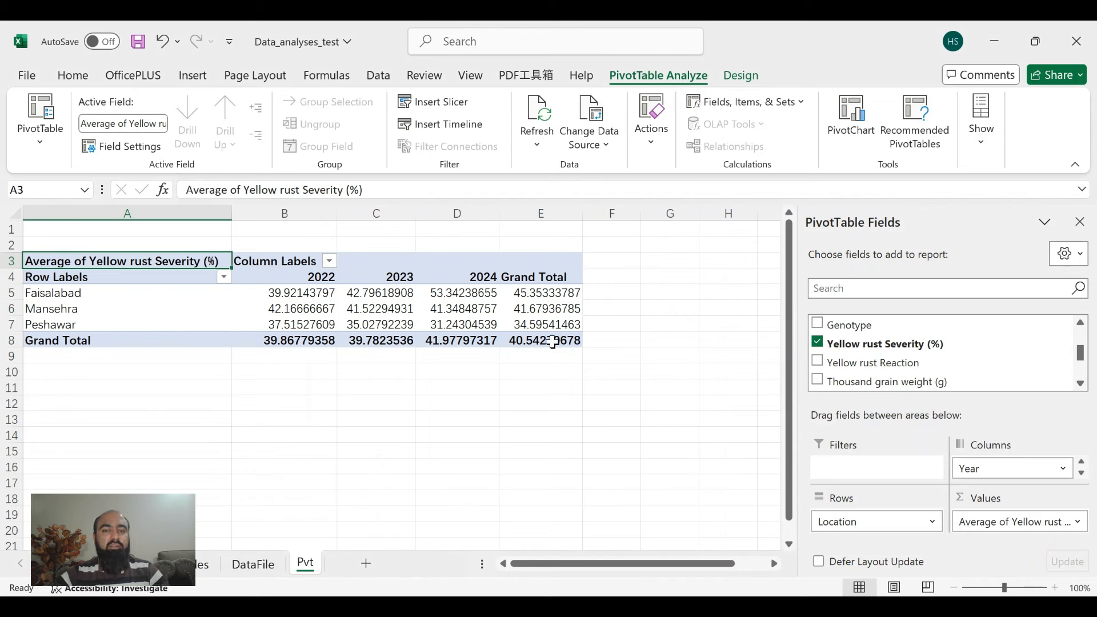
# Step: Copy the whole pivot table, including its totals, and paste it as plain values into a new sheet at A1
pyautogui.moveTo(559, 341); pyautogui.dragTo(54, 263)
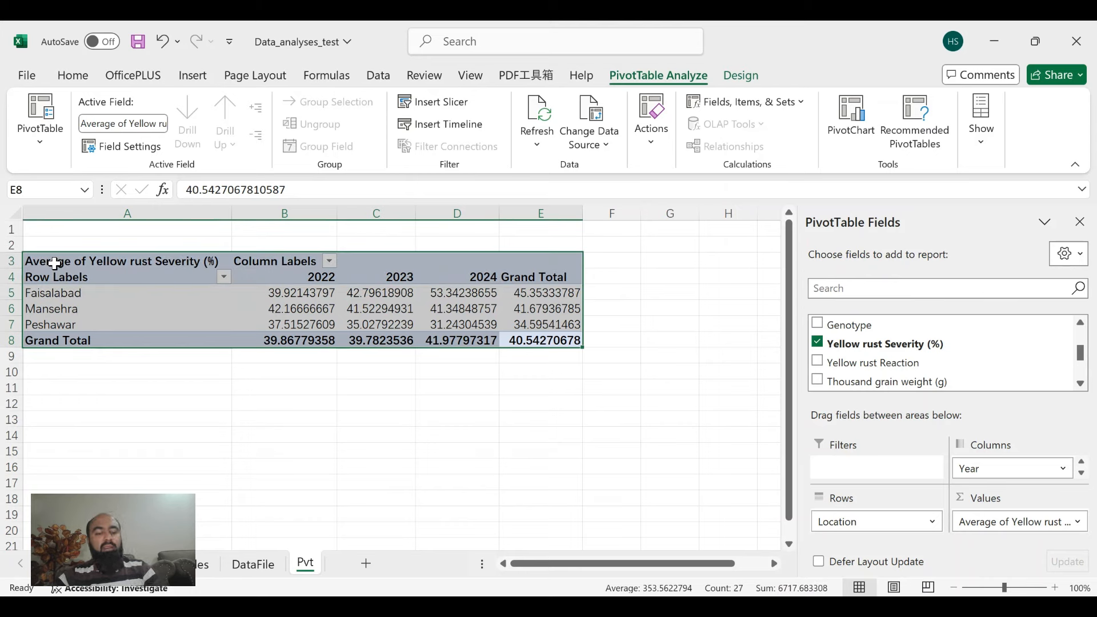
pyautogui.hotkey('ctrl', 'c')
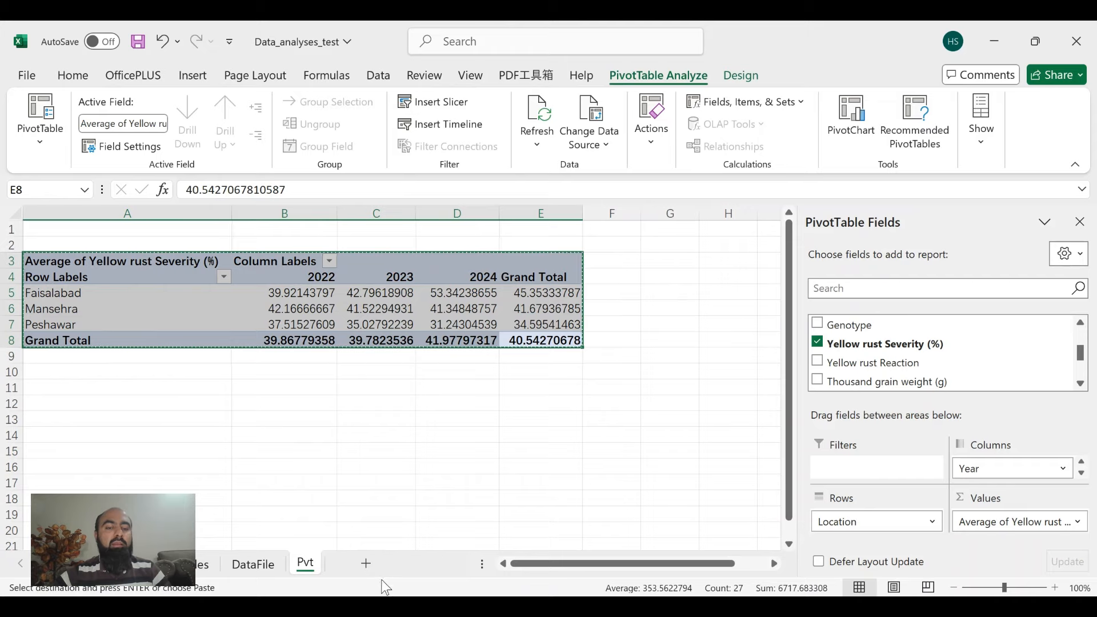
pyautogui.click(364, 567)
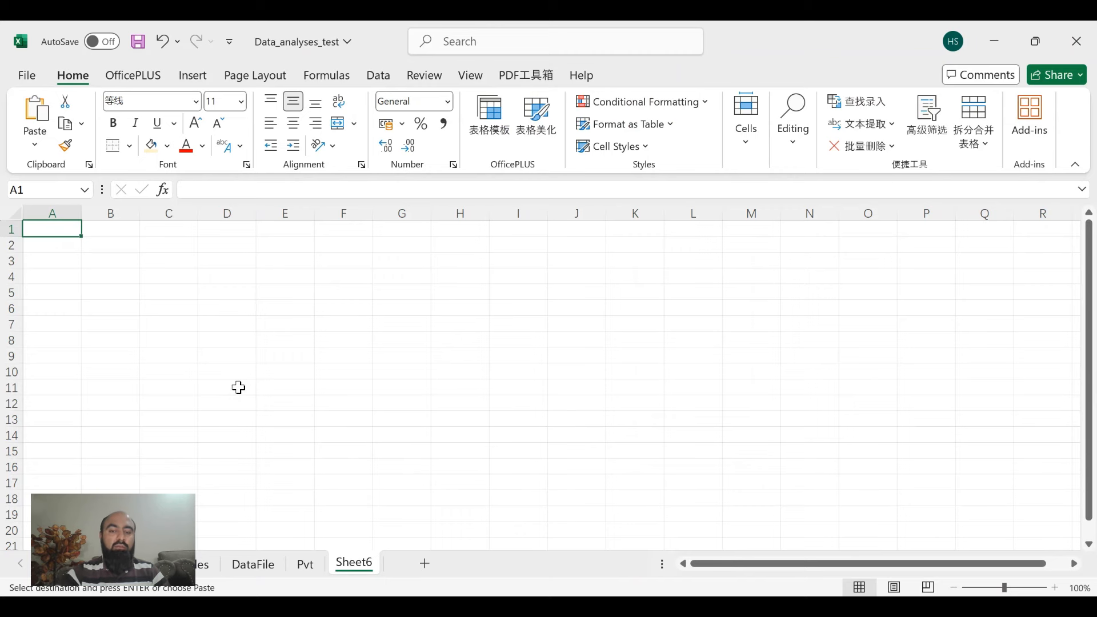
pyautogui.hotkey('ctrl', 'v')
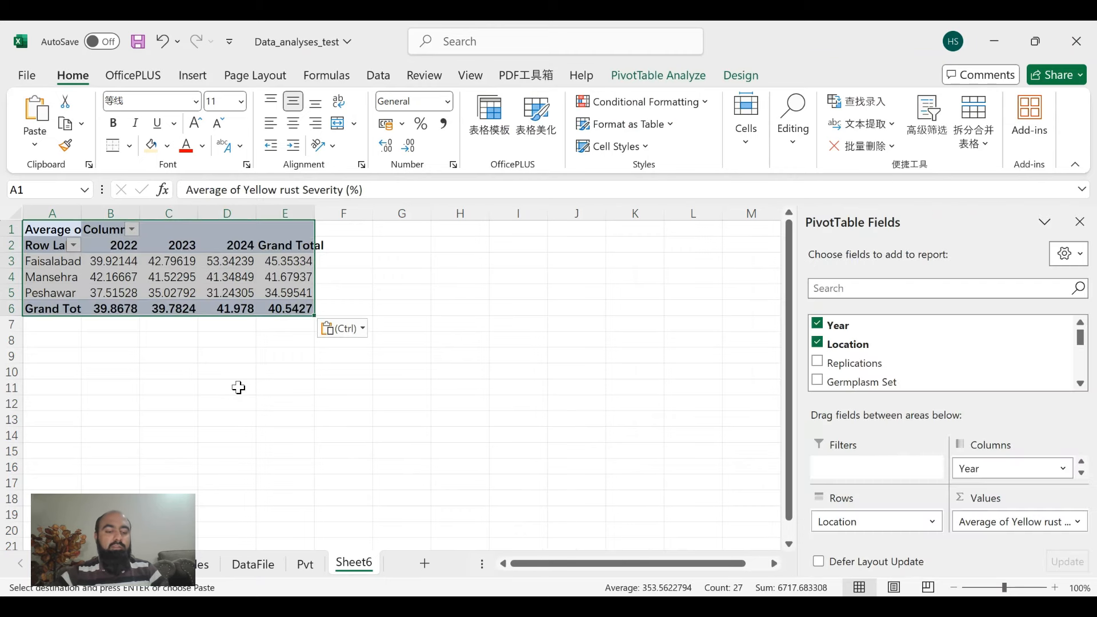
pyautogui.hotkey('ctrl', 'z')
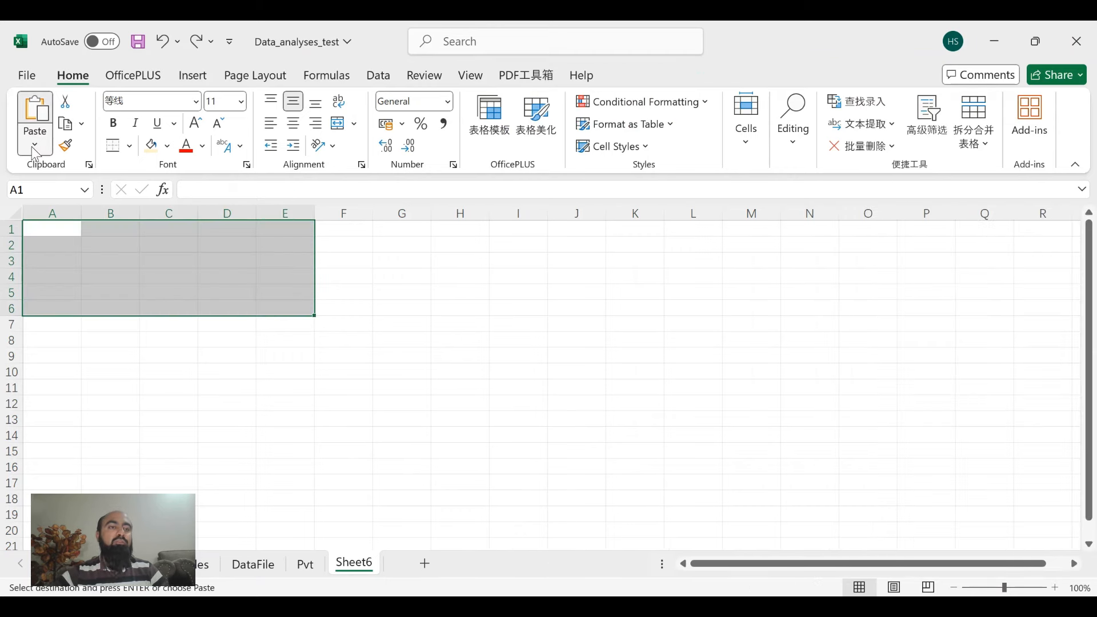
pyautogui.hotkey('ctrl', 'v')
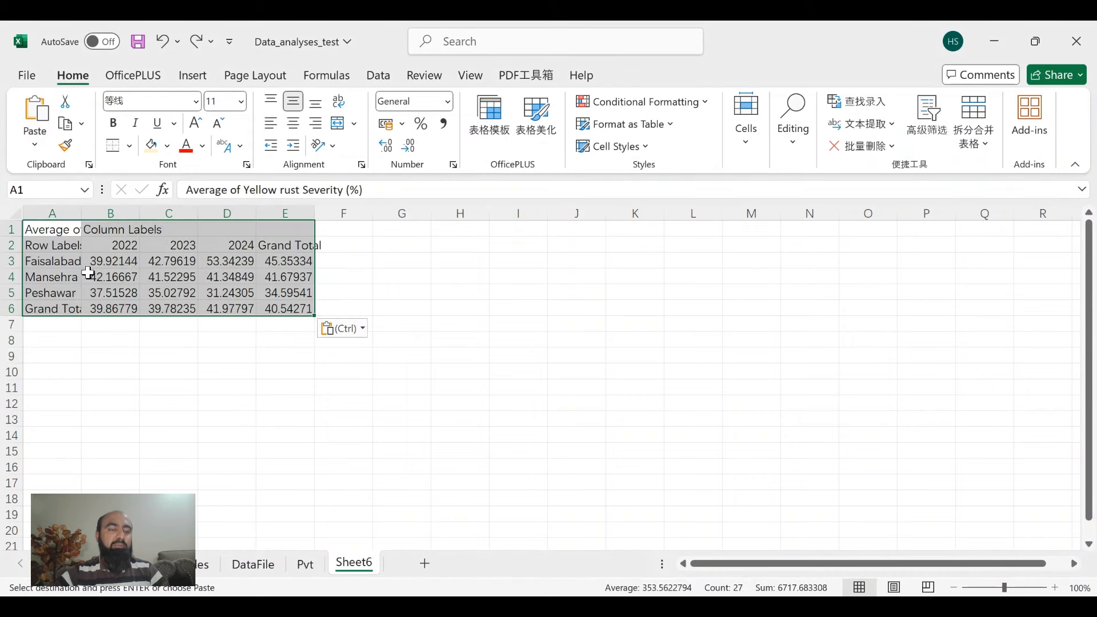
# Step: Move the pasted table so it starts at C3 and change its Row Labels header to Location
pyautogui.moveTo(313, 314); pyautogui.dragTo(426, 340)
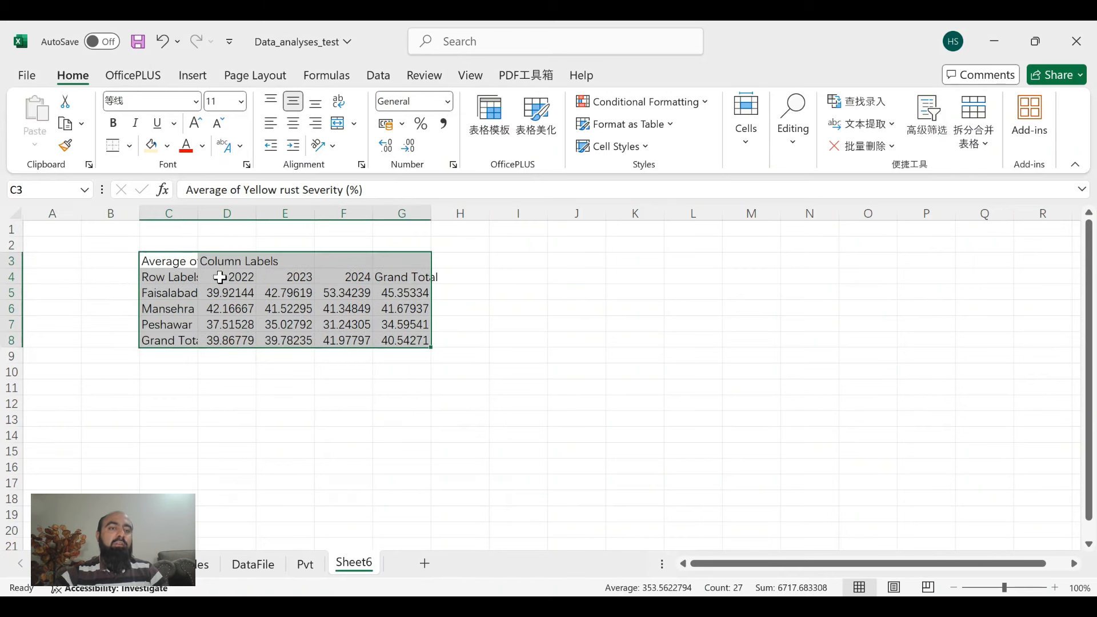
pyautogui.click(175, 279)
pyautogui.write('Lo')
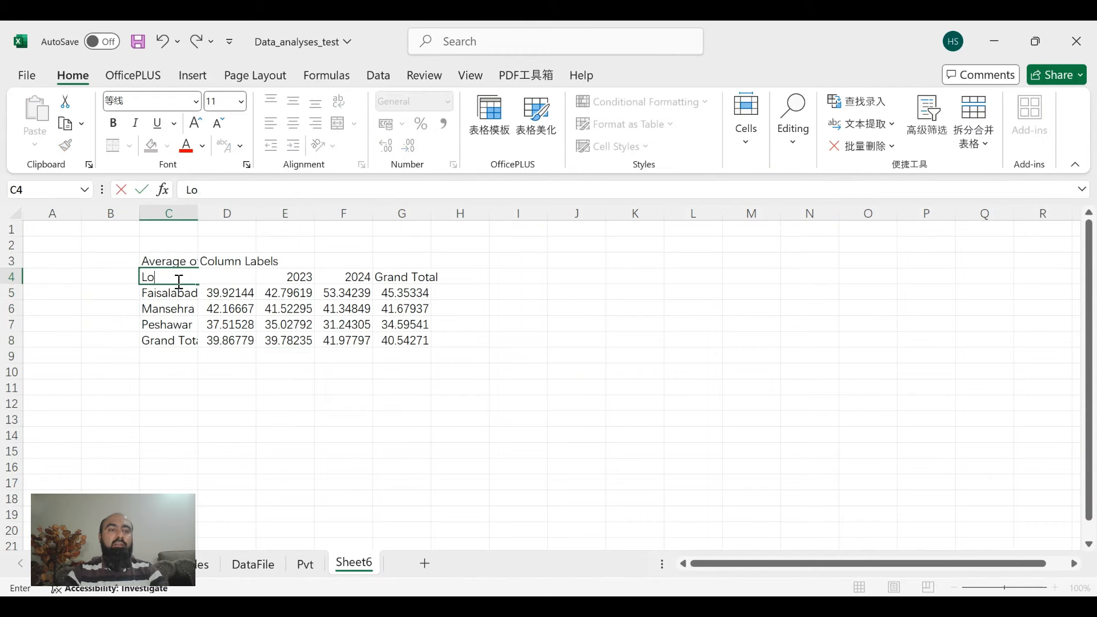
pyautogui.write('cation')
pyautogui.press('Return')
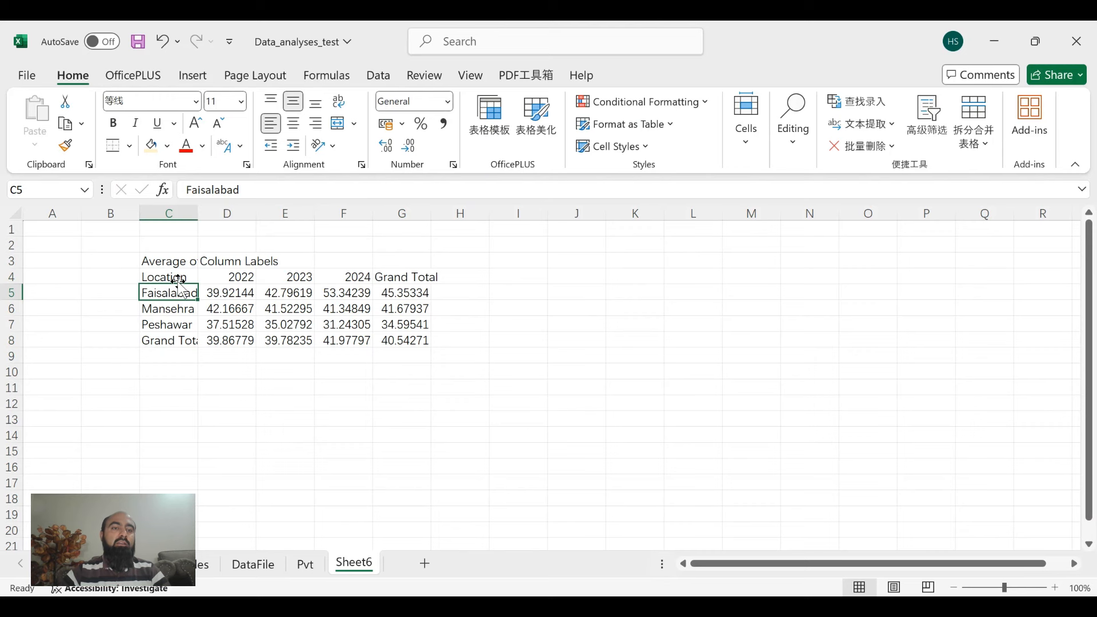
# Step: Change the Grand Total column header in G4 to Overal Mean and the Grand Total row label in C8 to Overall Mean
pyautogui.click(240, 279)
pyautogui.click(396, 279)
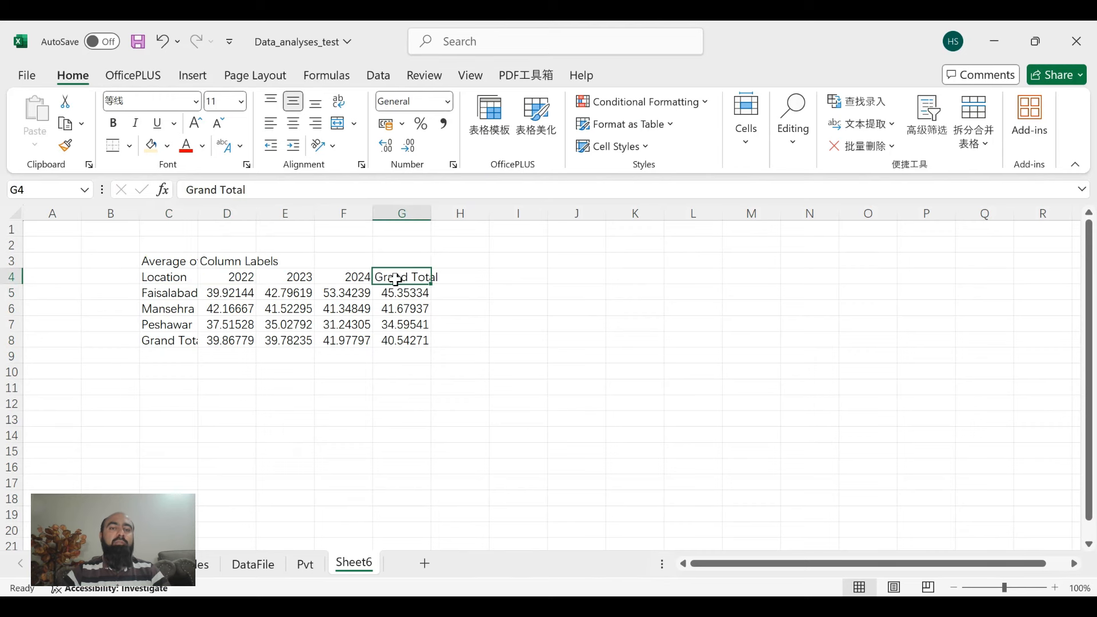
pyautogui.write('Ove')
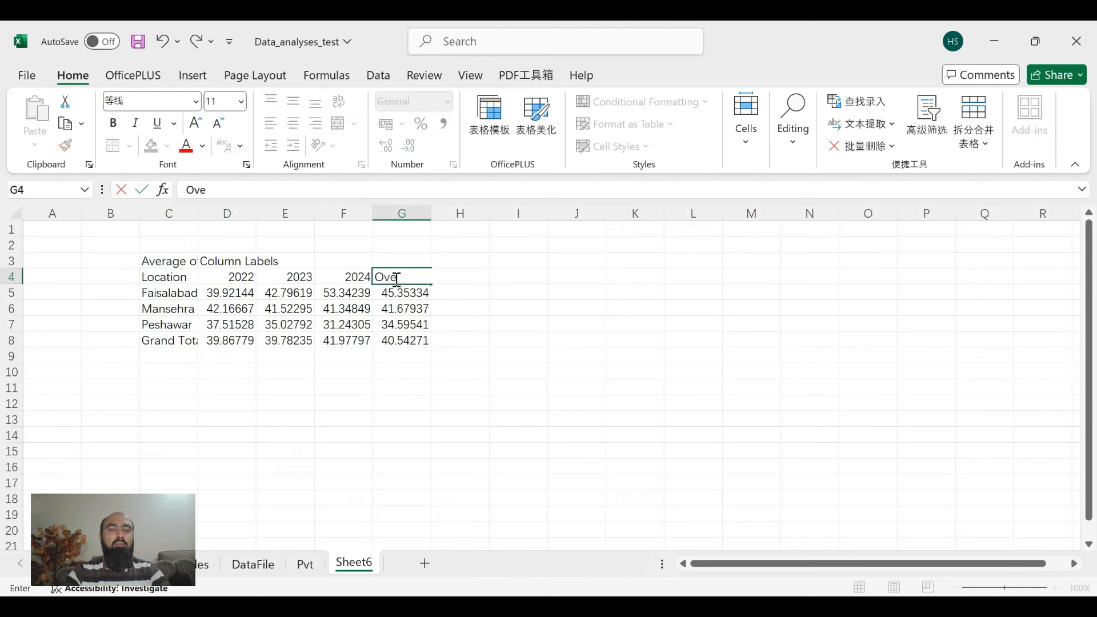
pyautogui.write('ral Mean')
pyautogui.press('Return')
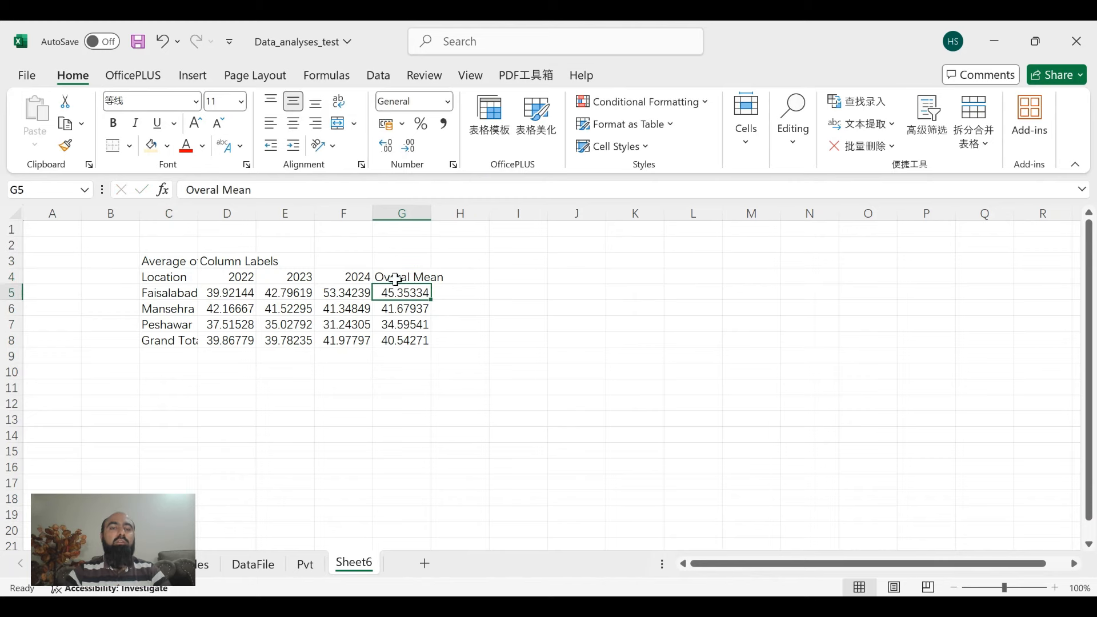
pyautogui.click(187, 338)
pyautogui.write('Overall Mean')
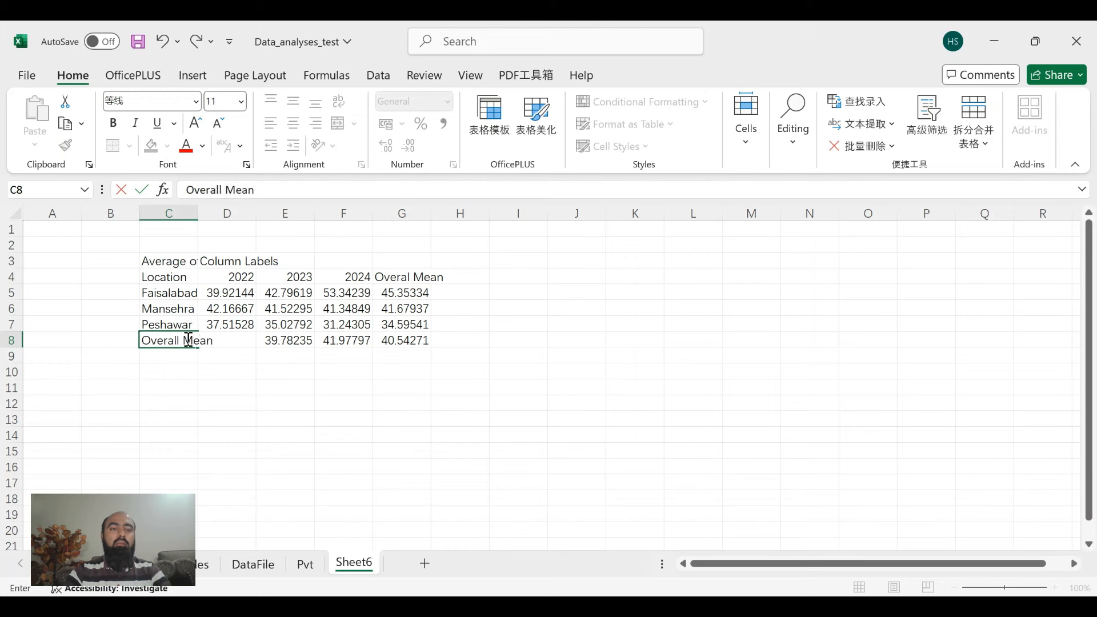
pyautogui.press('Return')
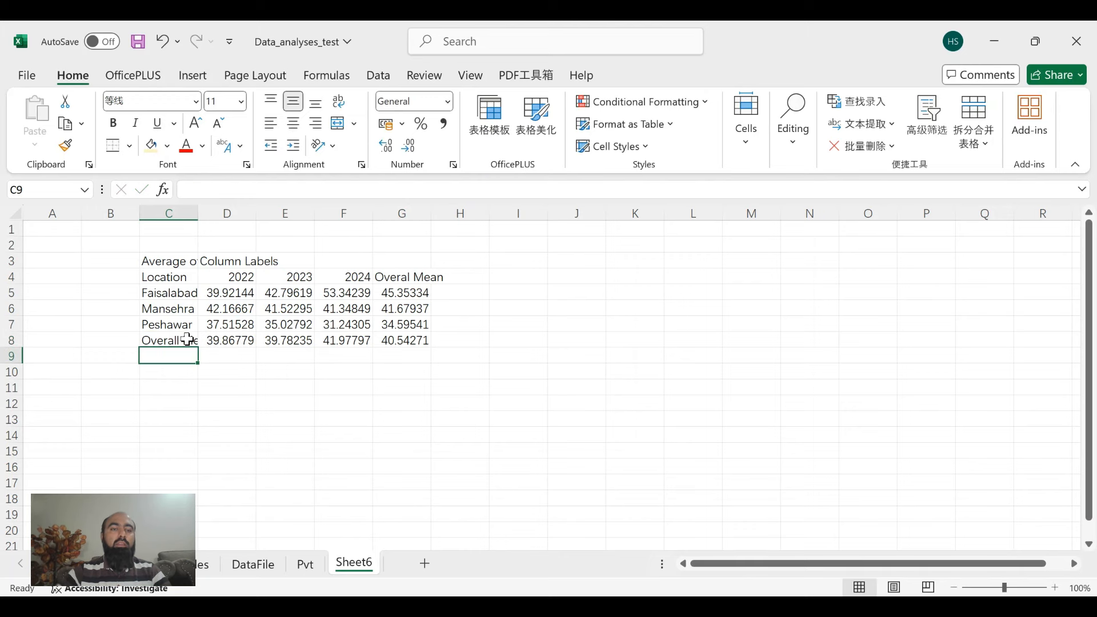
# Step: Clear the Column Labels text from D3 beside the table title
pyautogui.click(171, 262)
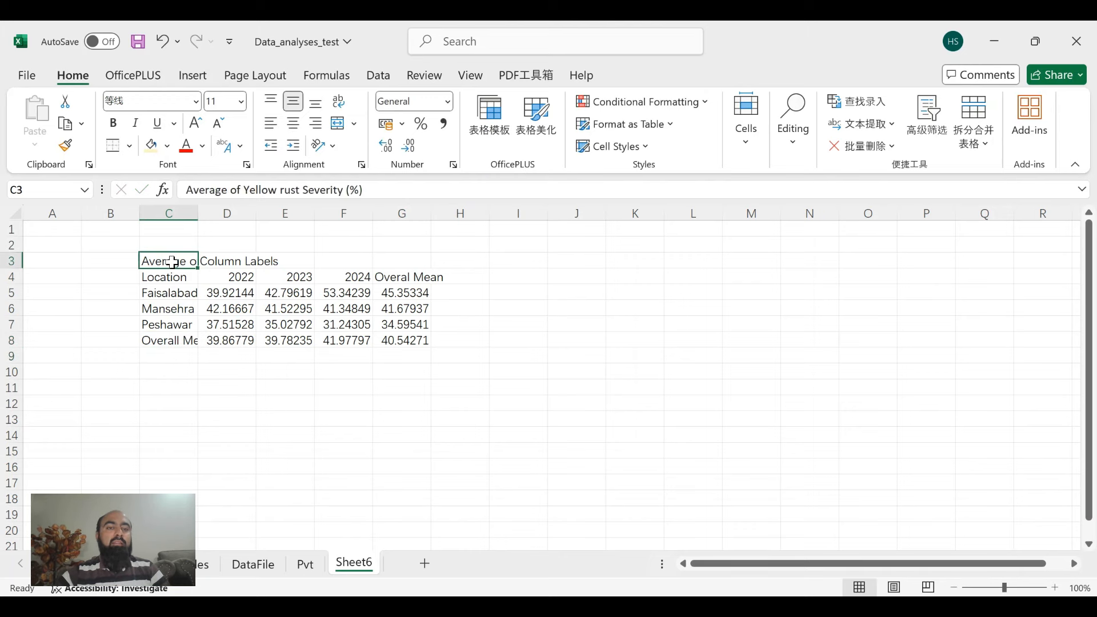
pyautogui.click(220, 262)
pyautogui.press('Delete')
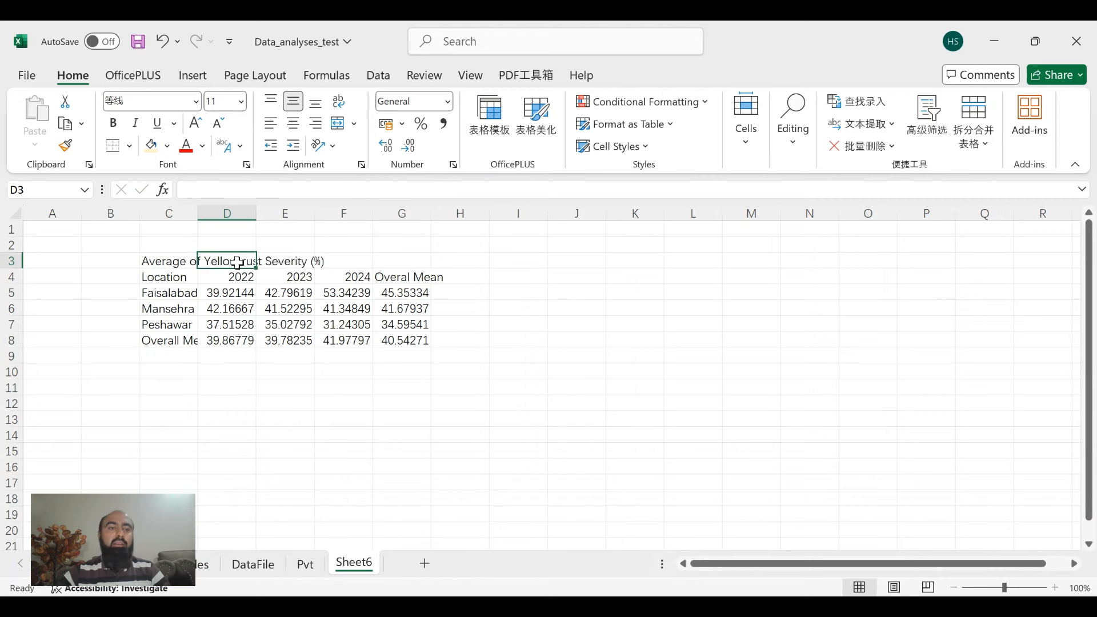
pyautogui.click(174, 260)
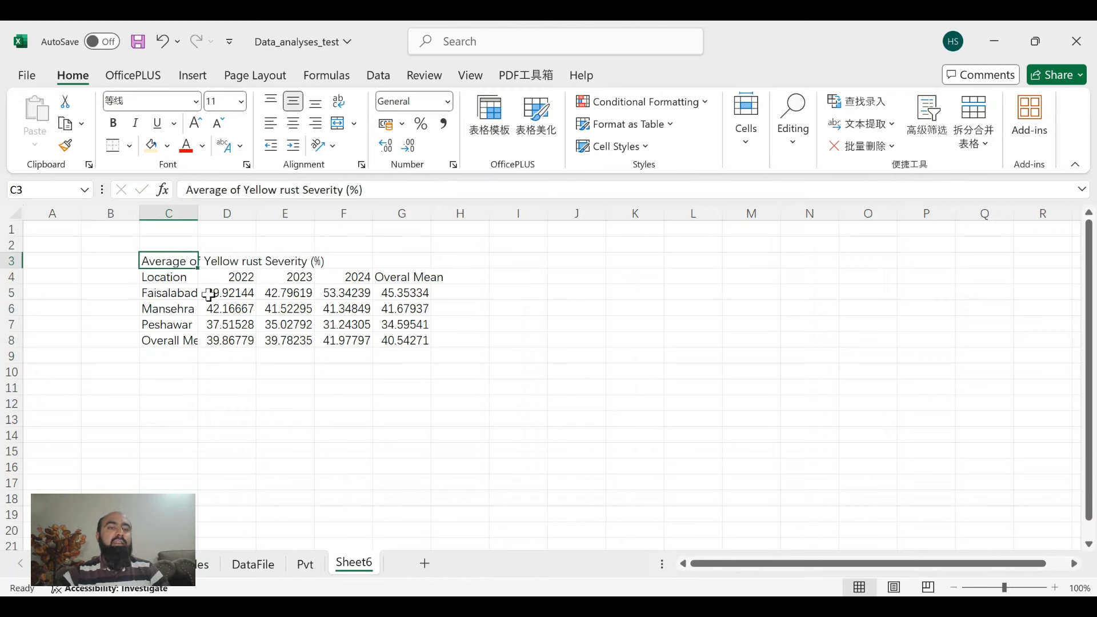
# Step: Bold the header row C4:G4 and add top and bottom borders to it and to the Overall Mean row
pyautogui.moveTo(192, 280); pyautogui.dragTo(426, 277)
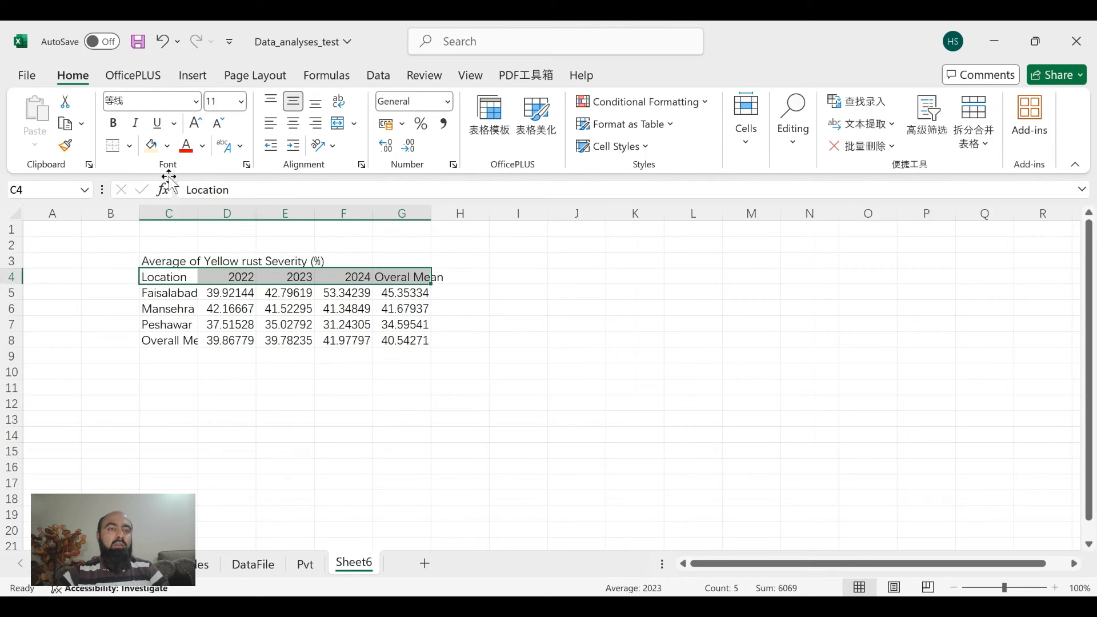
pyautogui.click(113, 123)
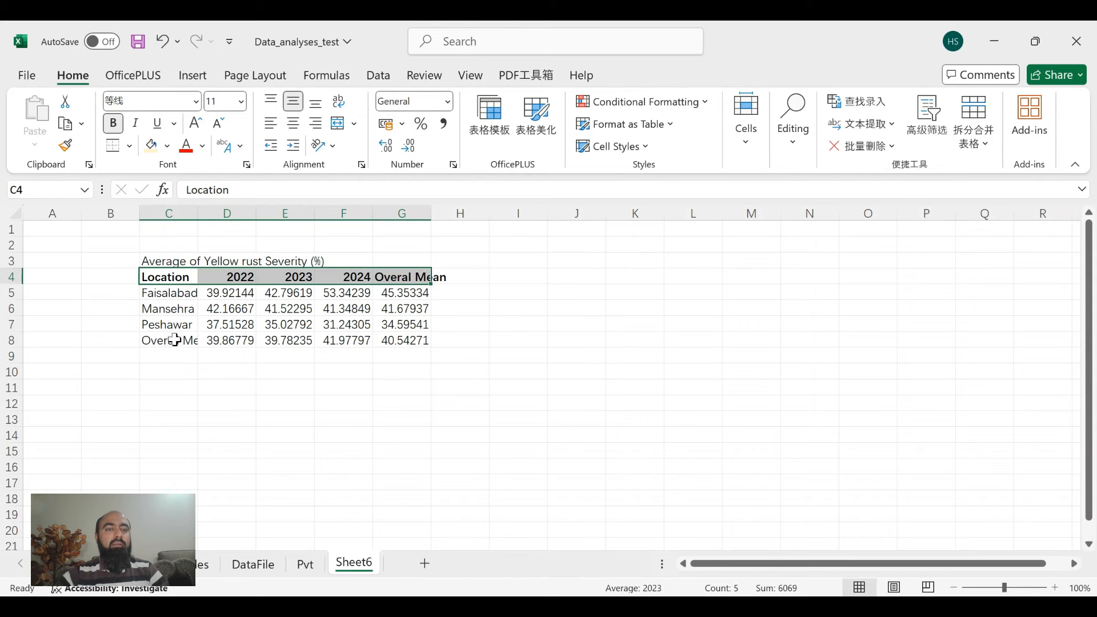
pyautogui.moveTo(160, 341); pyautogui.dragTo(422, 340)
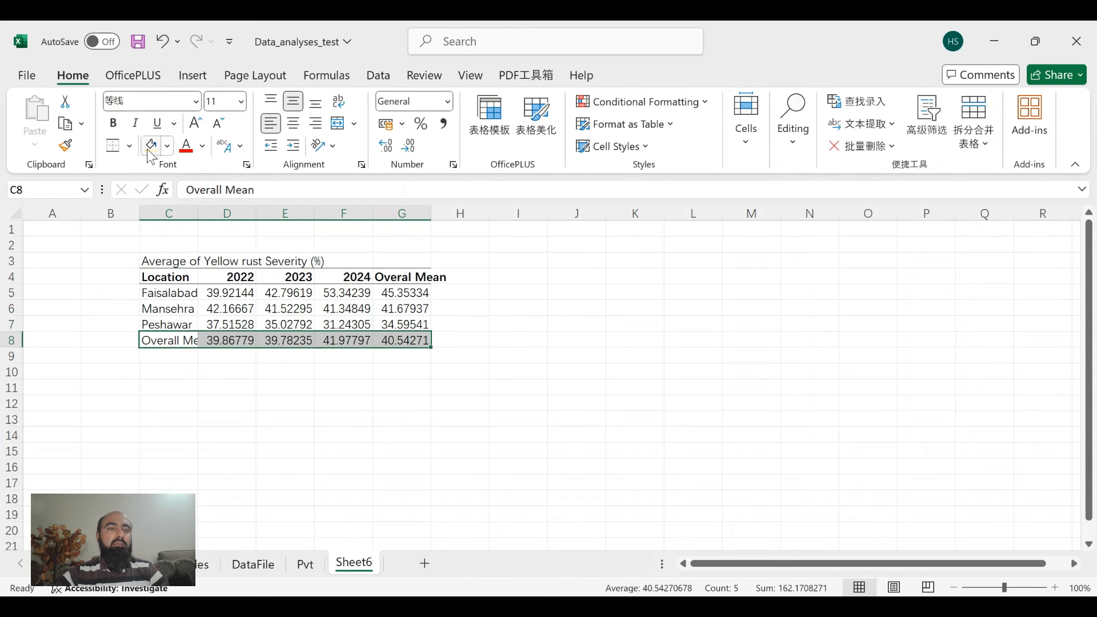
pyautogui.click(113, 150)
# Step: Bold the location names in C5:C7 and the whole Overall Mean row C8:G8
pyautogui.moveTo(171, 291); pyautogui.dragTo(175, 323)
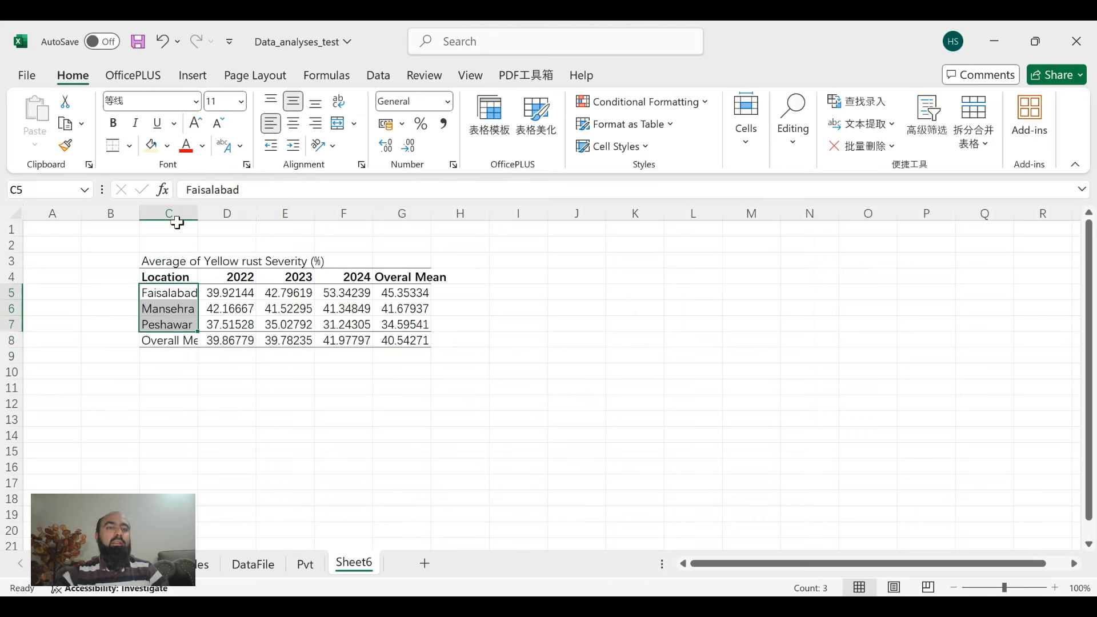
pyautogui.click(114, 124)
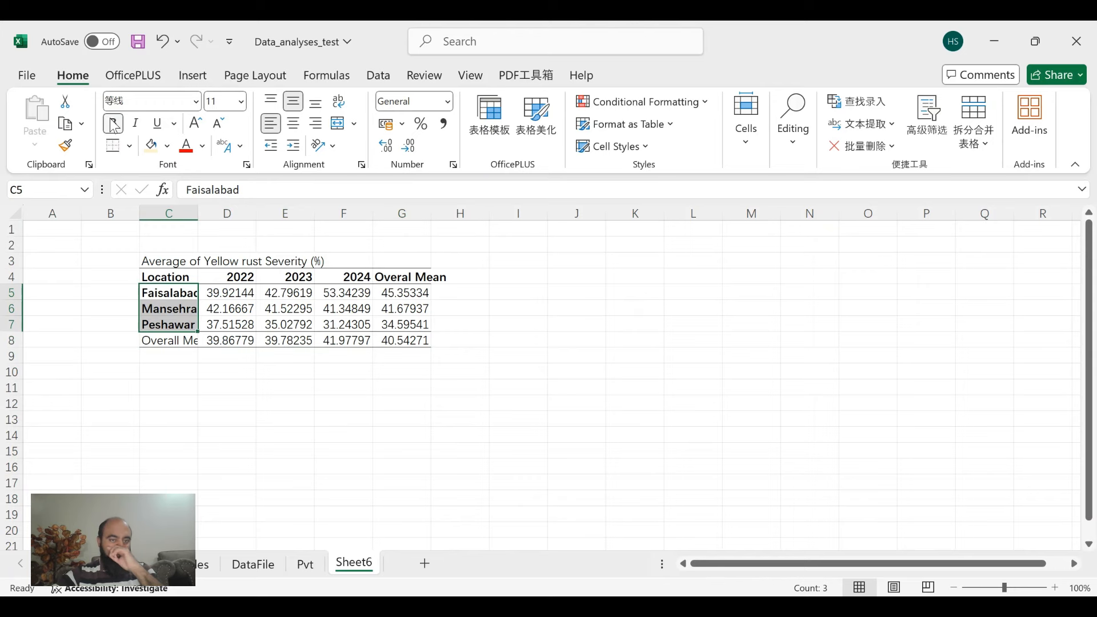
pyautogui.moveTo(181, 337); pyautogui.dragTo(402, 340)
pyautogui.hotkey('ctrl', 'b')
pyautogui.click(526, 323)
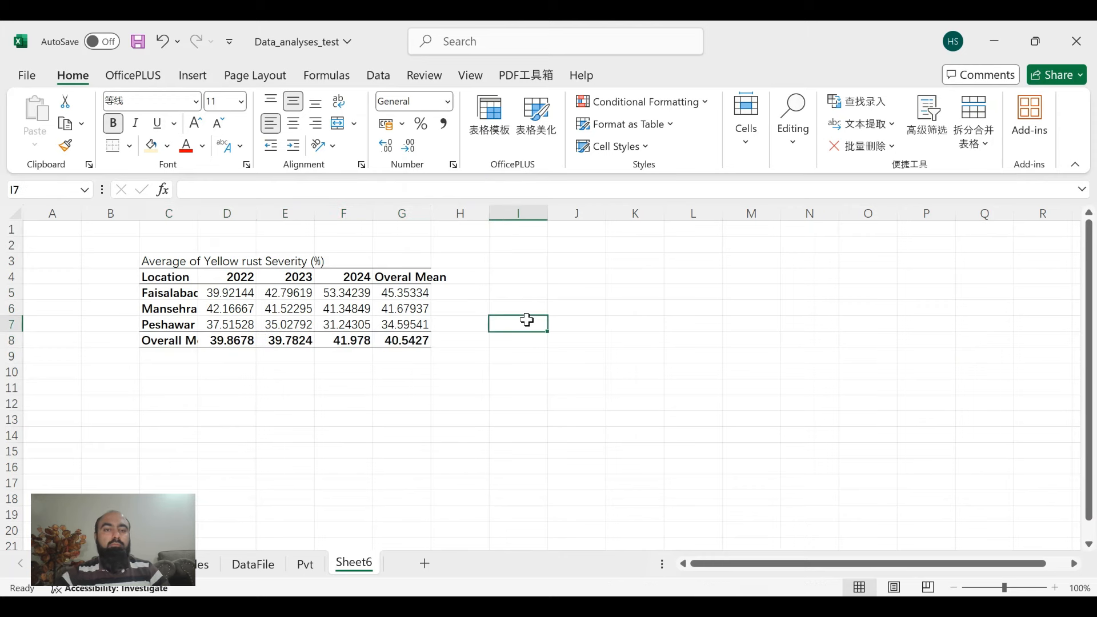
# Step: Show the severity values in D5:G8 without decimal places and centre them horizontally
pyautogui.moveTo(396, 340); pyautogui.dragTo(241, 287)
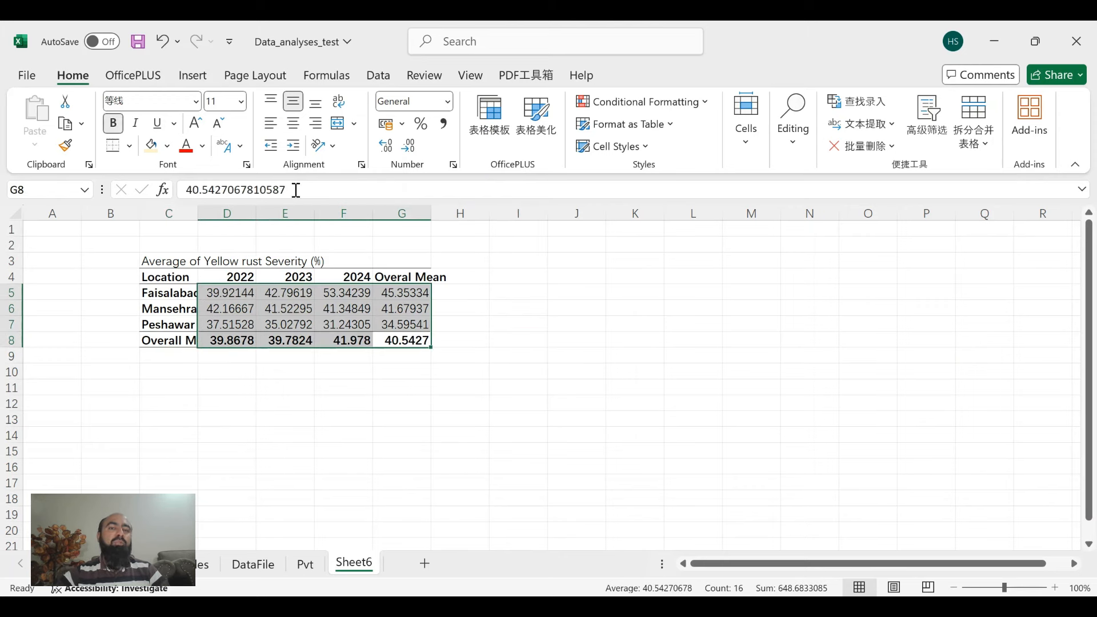
pyautogui.click(411, 149)
pyautogui.click(409, 148)
pyautogui.click(408, 148)
pyautogui.click(408, 147)
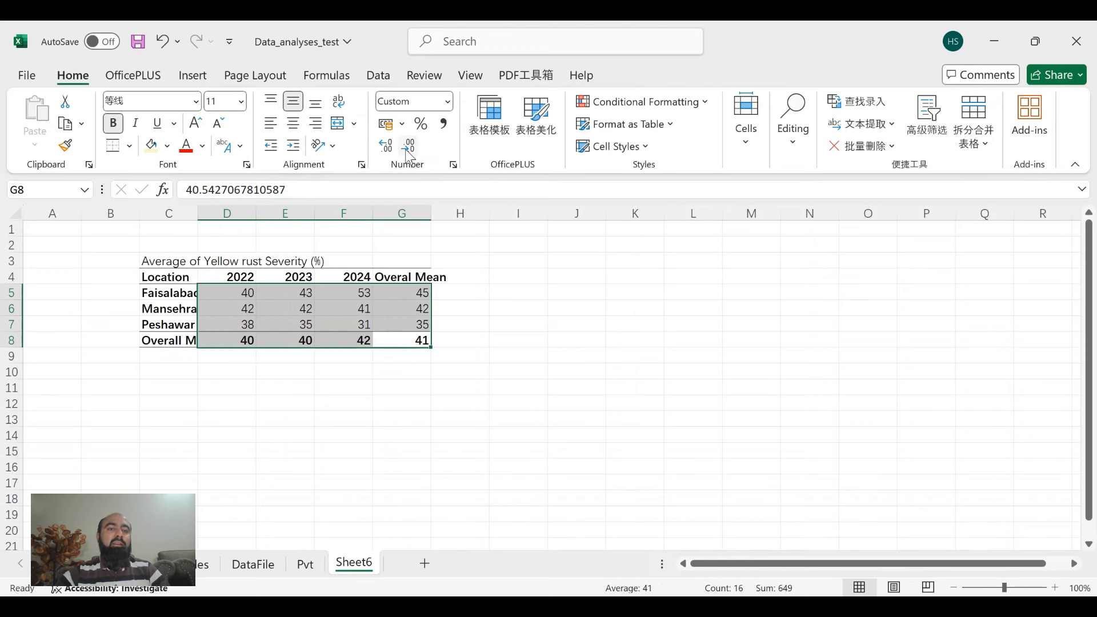
pyautogui.click(293, 123)
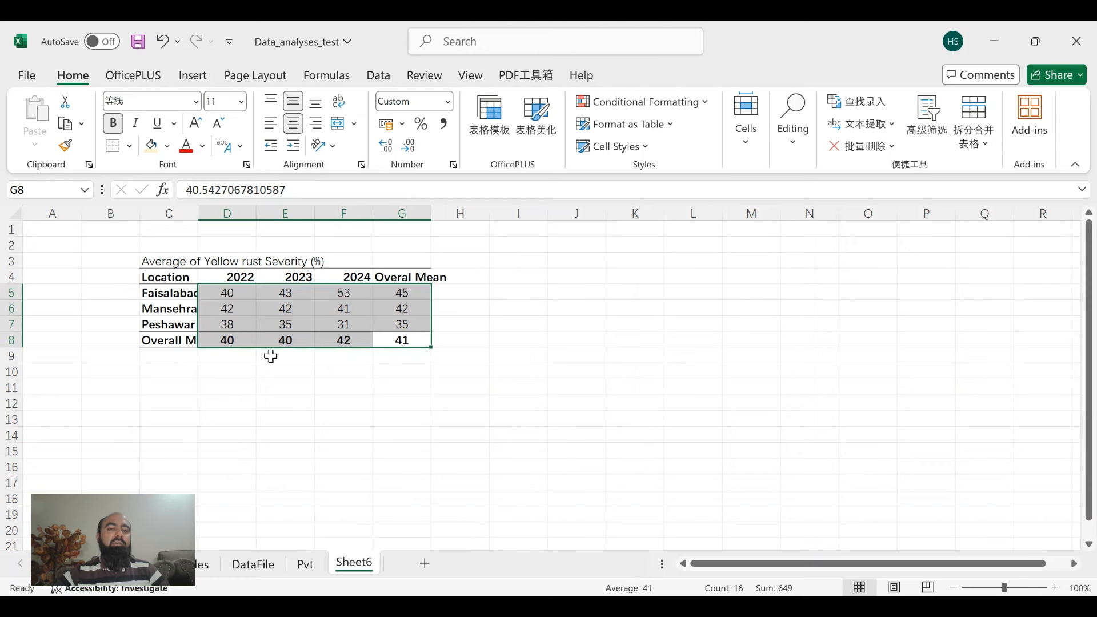
pyautogui.click(280, 390)
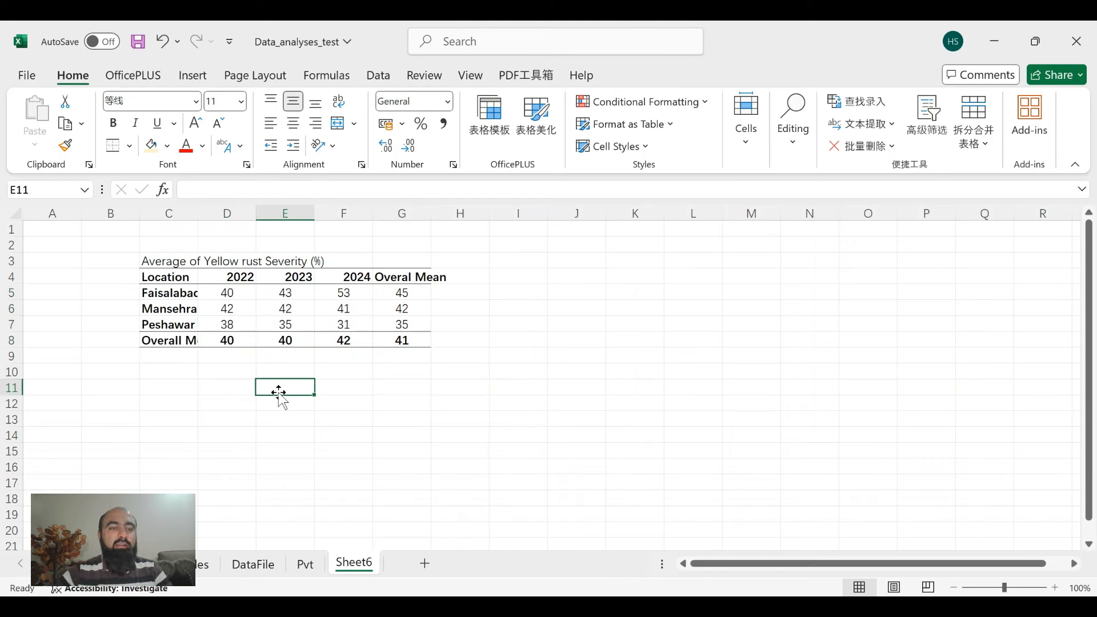
# Step: Resize column C so it is just wide enough for the location names and the Overall Mean label
pyautogui.doubleClick(198, 213)
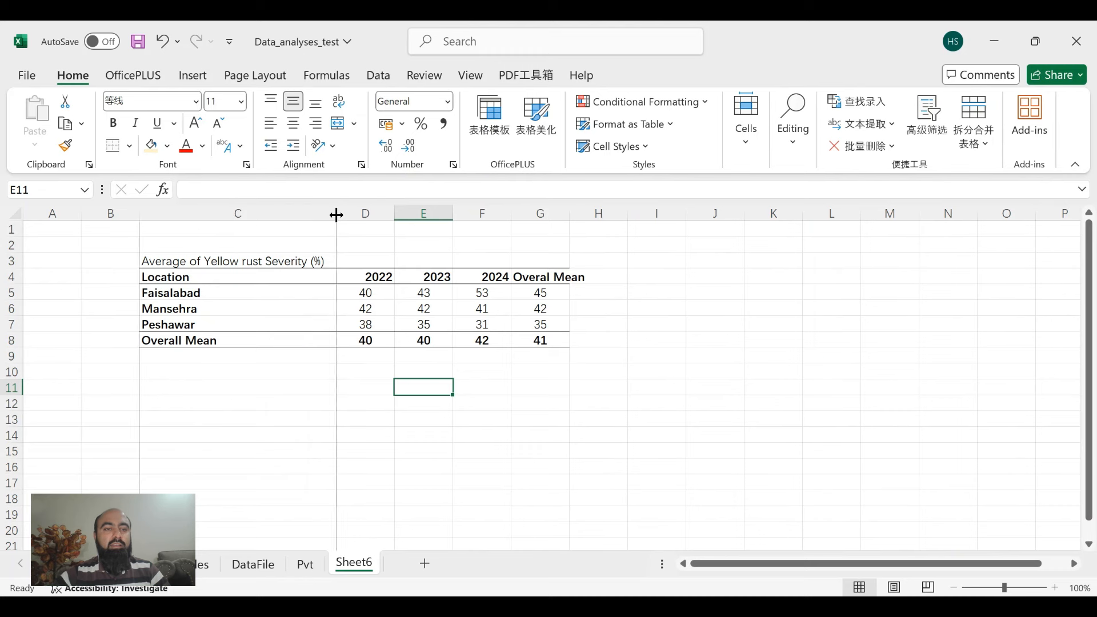
pyautogui.moveTo(336, 213); pyautogui.dragTo(230, 220)
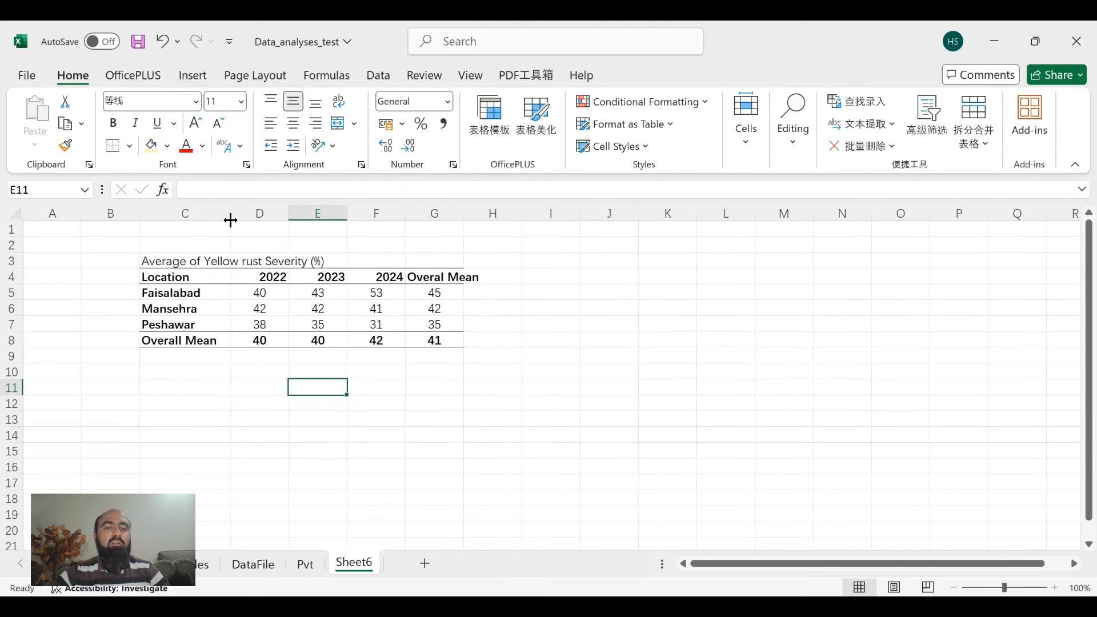
pyautogui.click(453, 311)
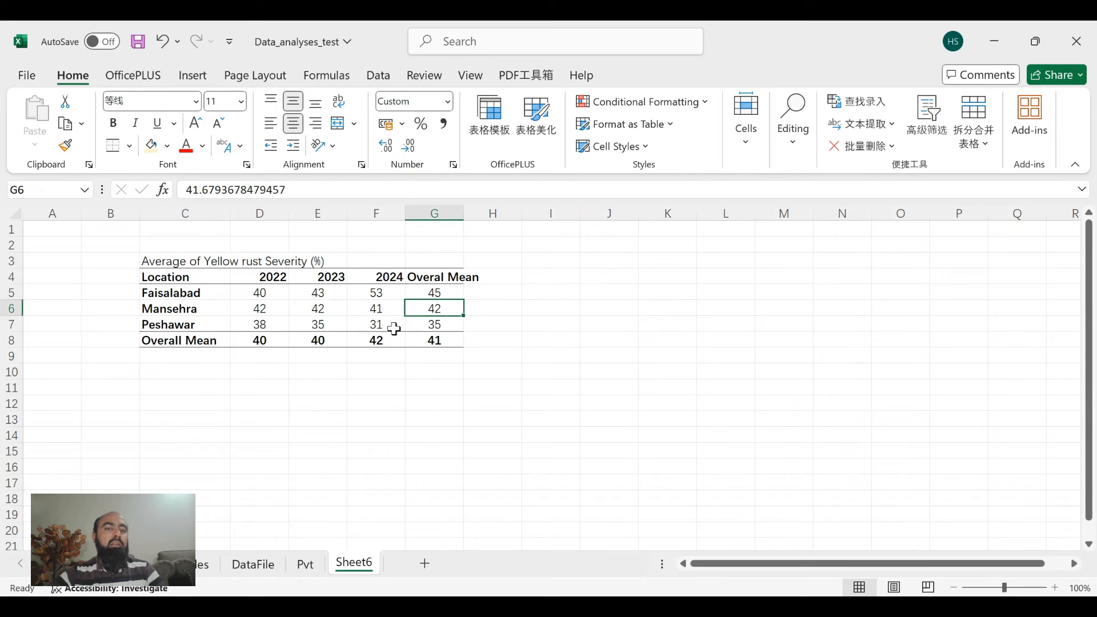
# Step: Centre the contents of the year columns D to F
pyautogui.moveTo(260, 214); pyautogui.dragTo(366, 223)
pyautogui.click(294, 123)
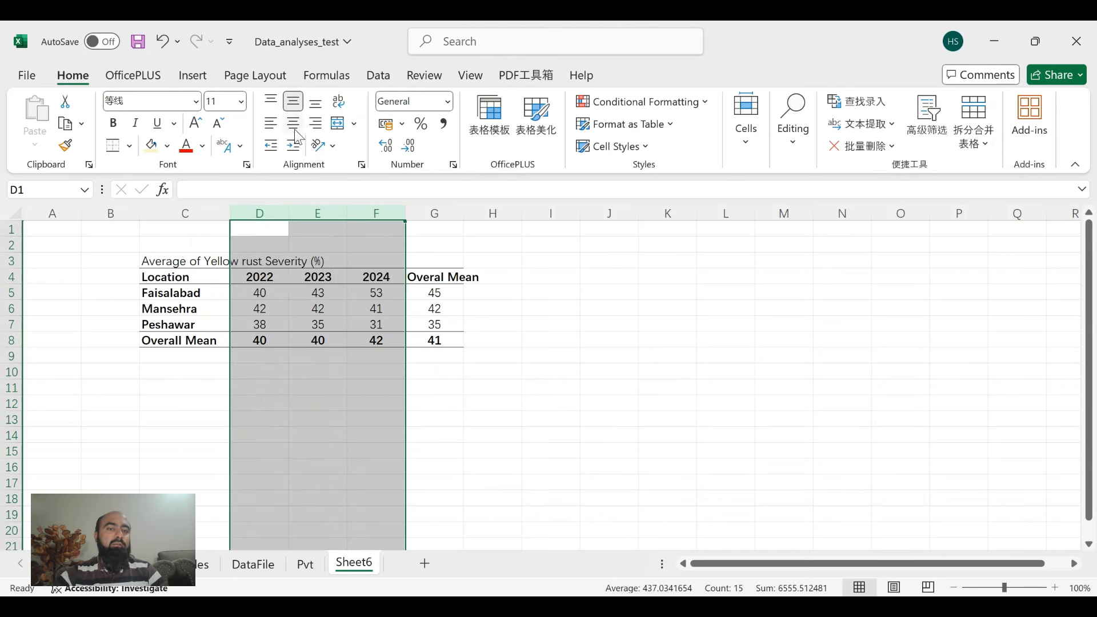
pyautogui.click(414, 353)
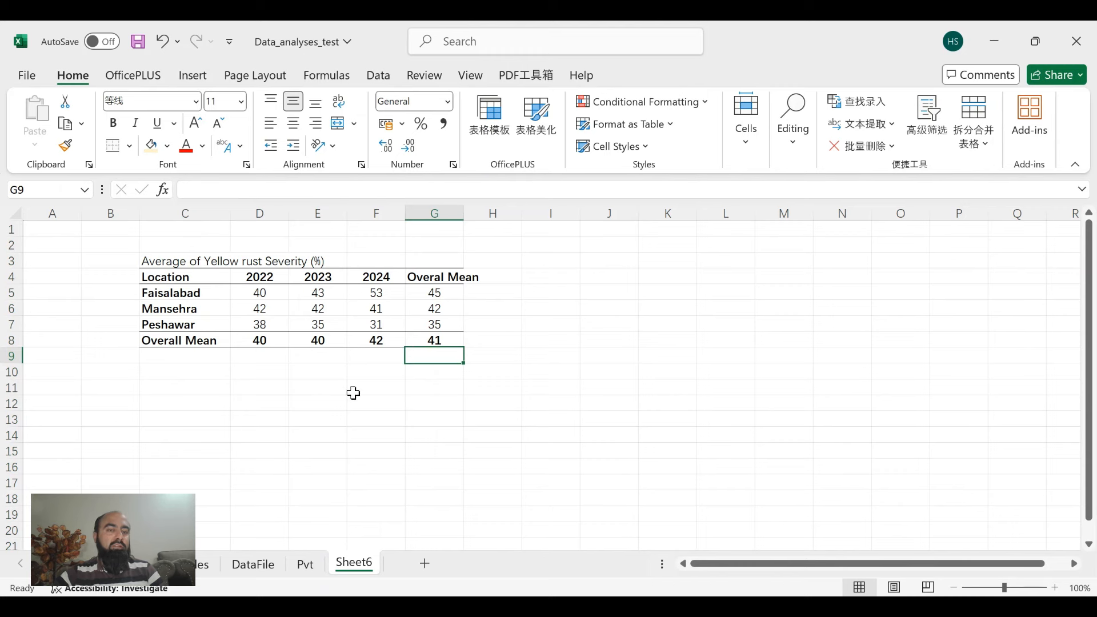
# Step: Replace Location with Genotype as the row field of the pivot table on the Pvt sheet
pyautogui.click(307, 566)
pyautogui.click(131, 284)
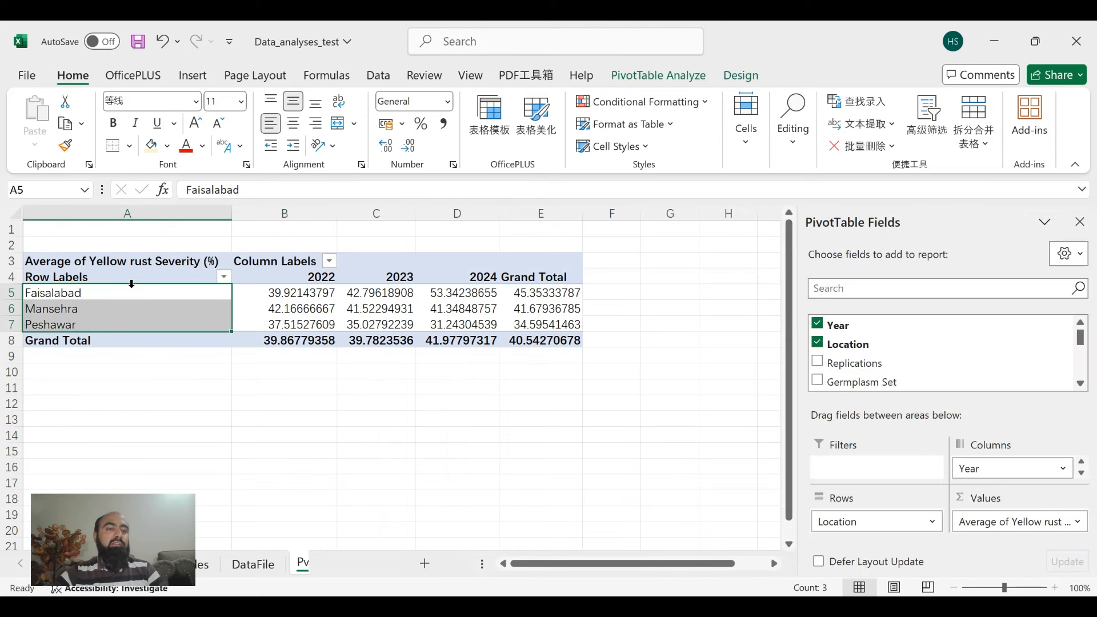
pyautogui.click(132, 296)
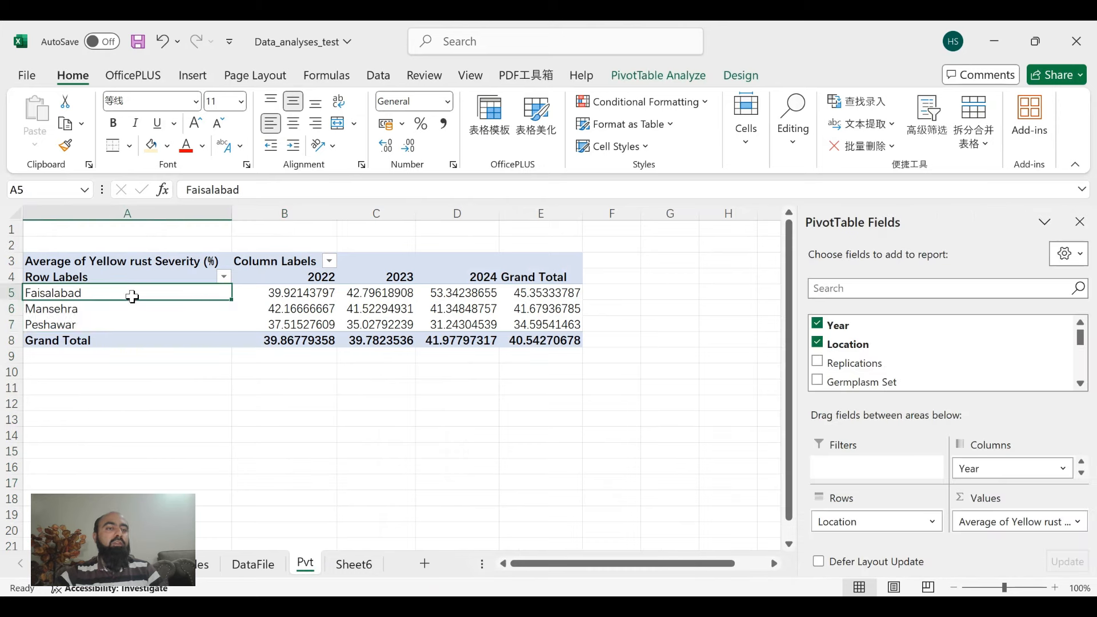
pyautogui.click(818, 344)
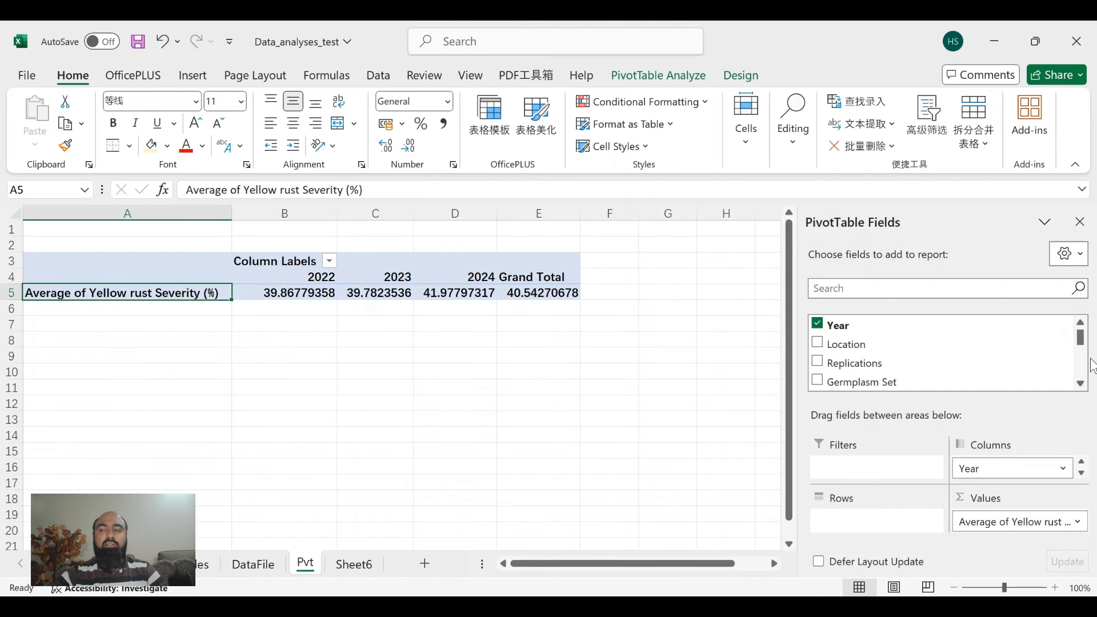
pyautogui.click(1080, 384)
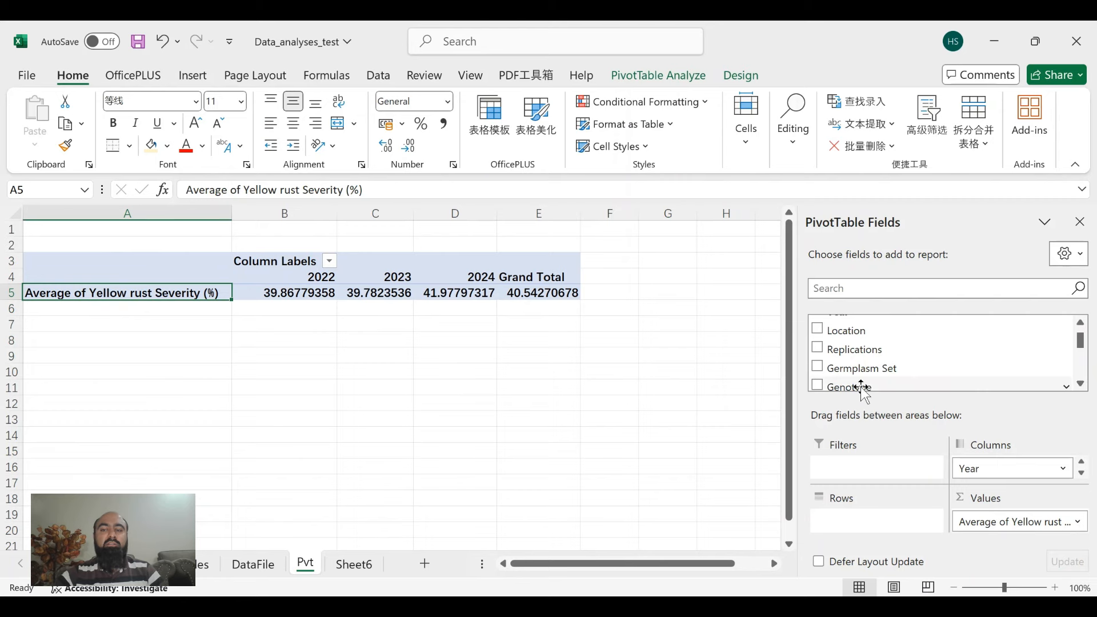
pyautogui.click(817, 386)
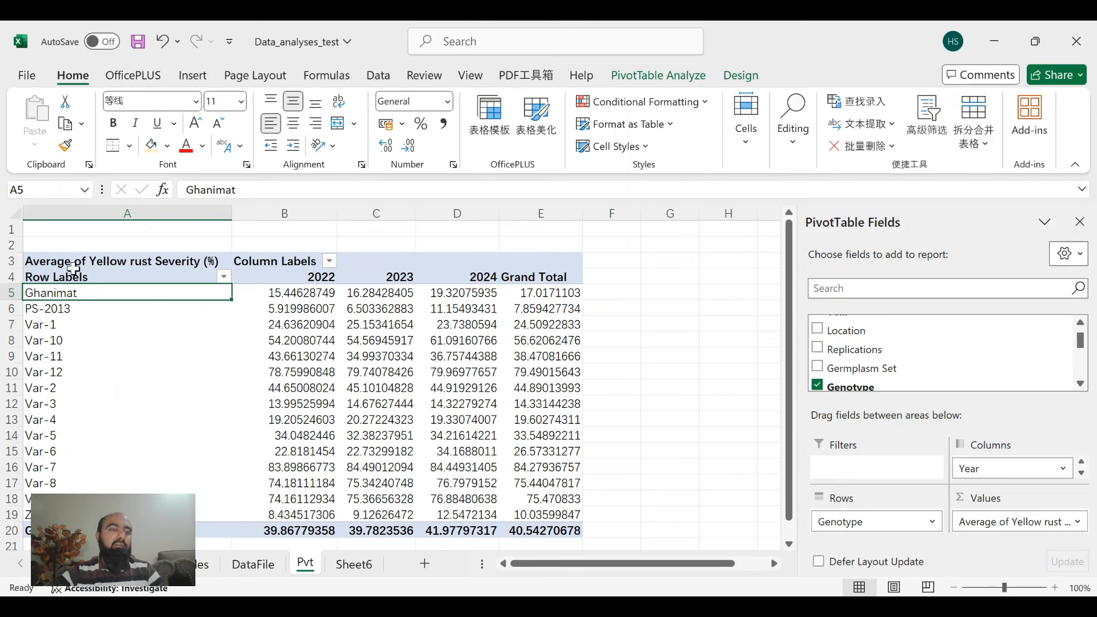
# Step: Copy the whole genotype pivot table, including totals, and paste it as plain values at J4 on Sheet6
pyautogui.moveTo(79, 263); pyautogui.dragTo(534, 527)
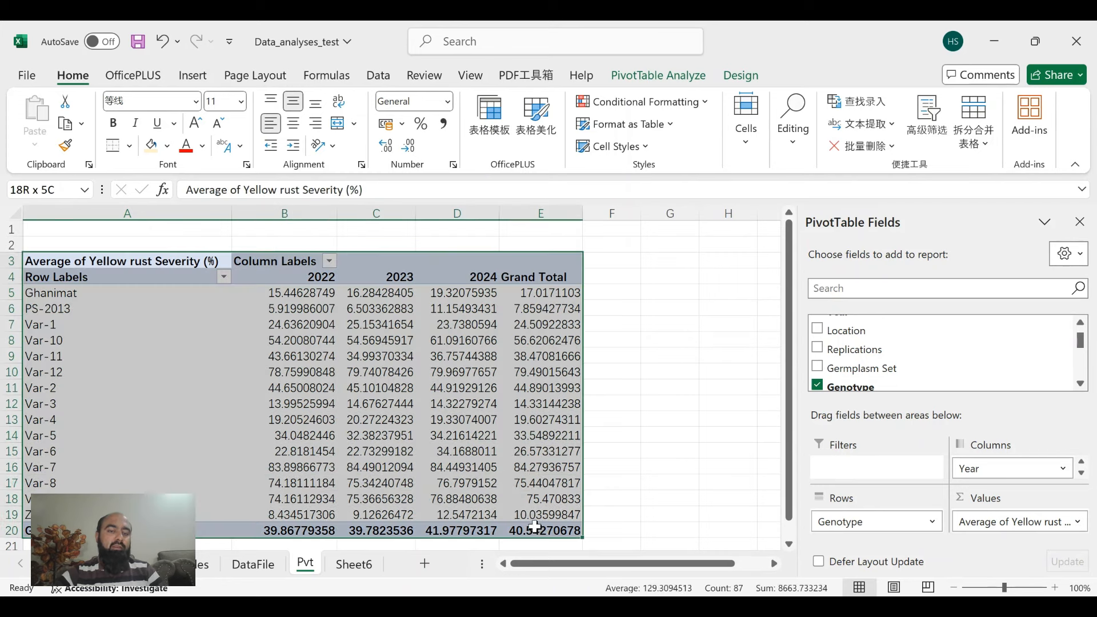
pyautogui.hotkey('ctrl', 'c')
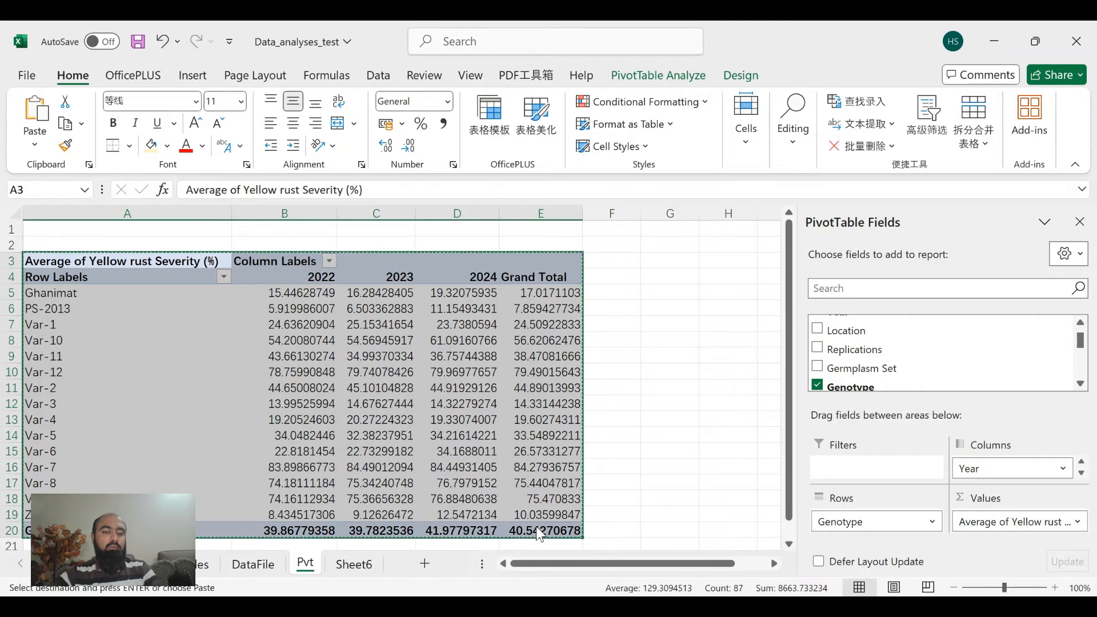
pyautogui.click(338, 565)
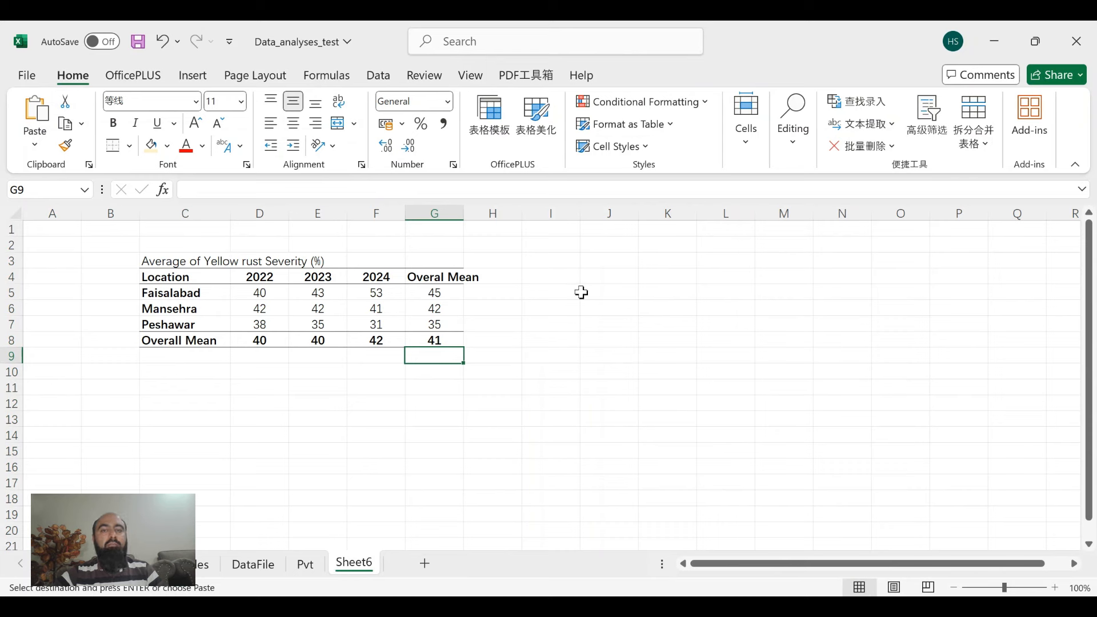
pyautogui.click(587, 275)
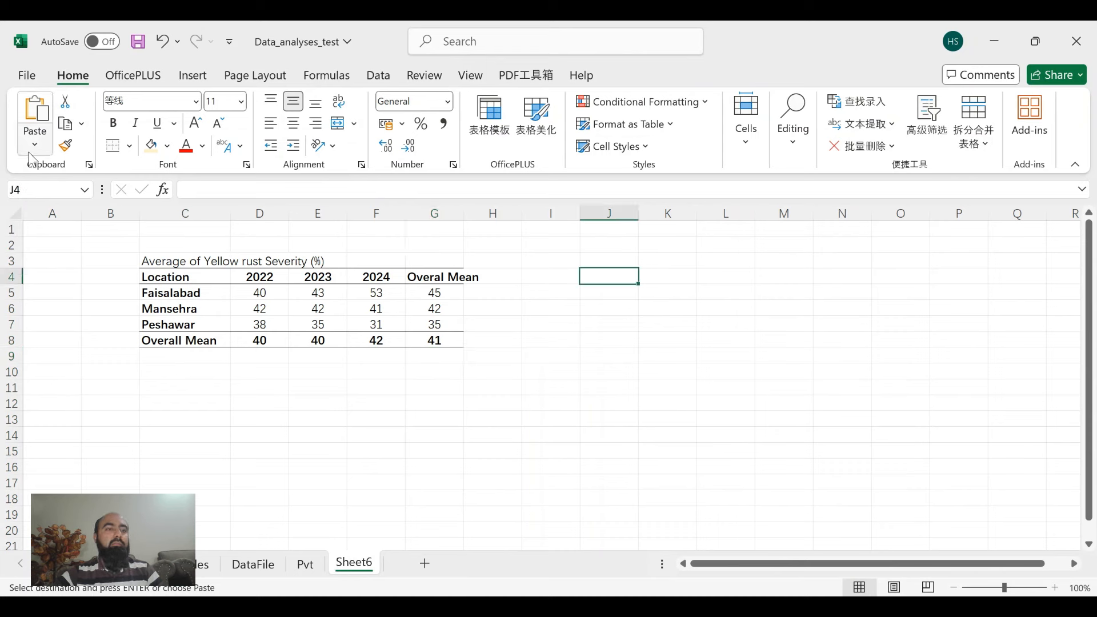
pyautogui.hotkey('ctrl', 'v')
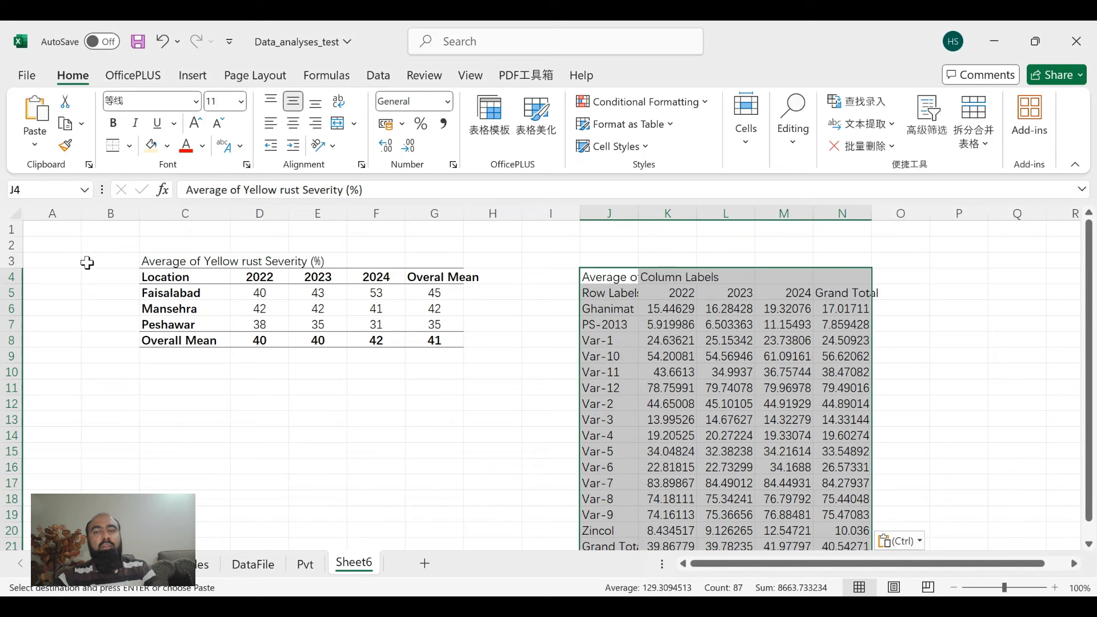
# Step: Rename the sheet Sheet6 as Yr
pyautogui.doubleClick(350, 566)
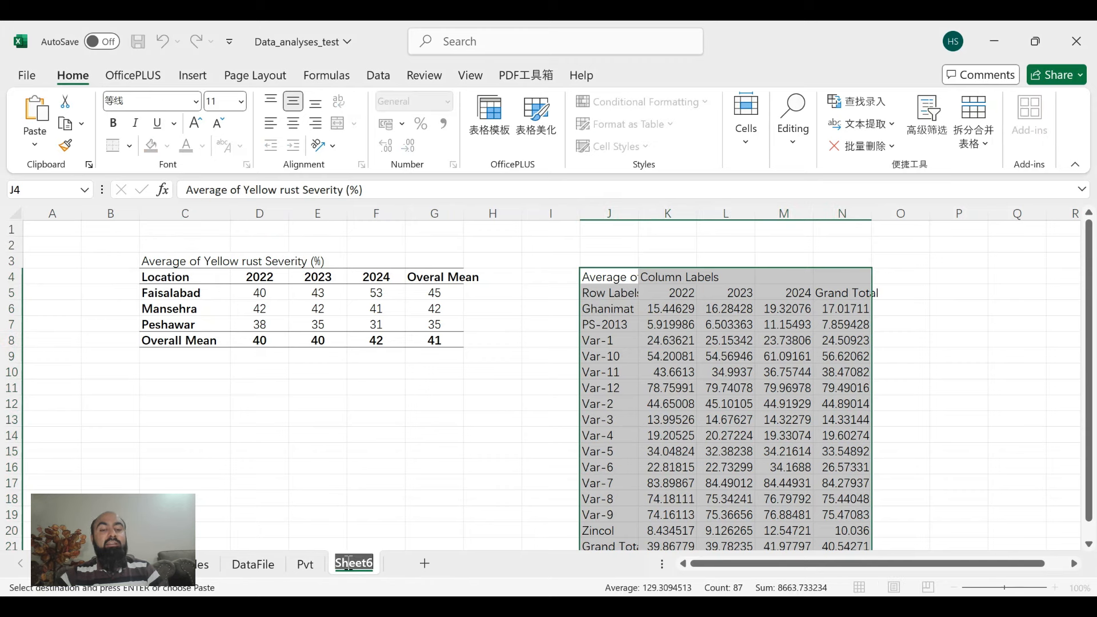
pyautogui.write('Yr')
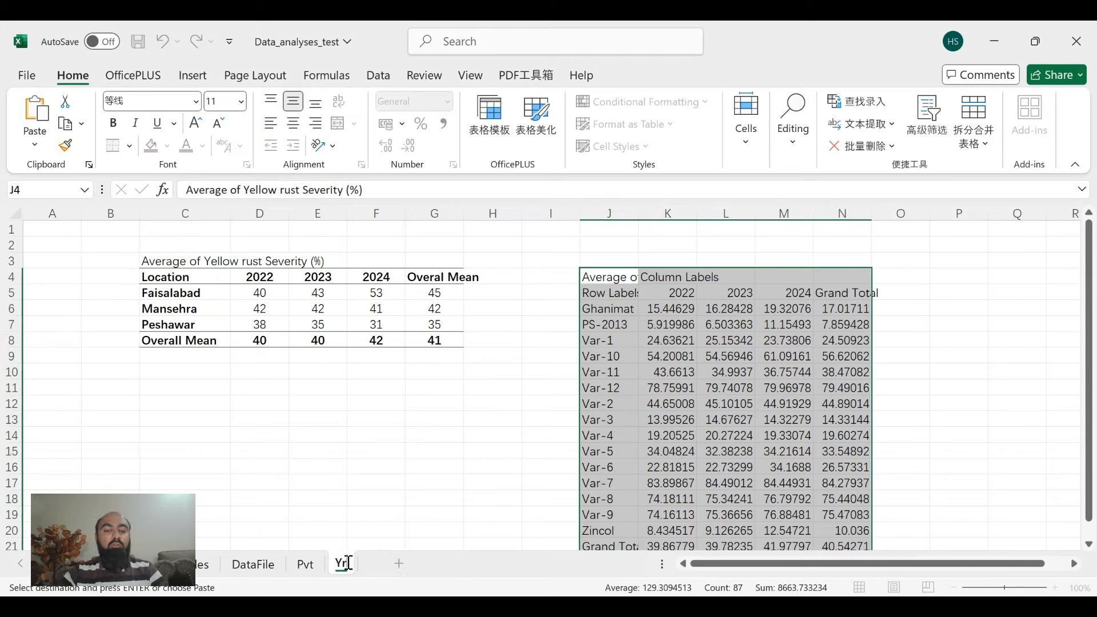
pyautogui.press('BackSpace')
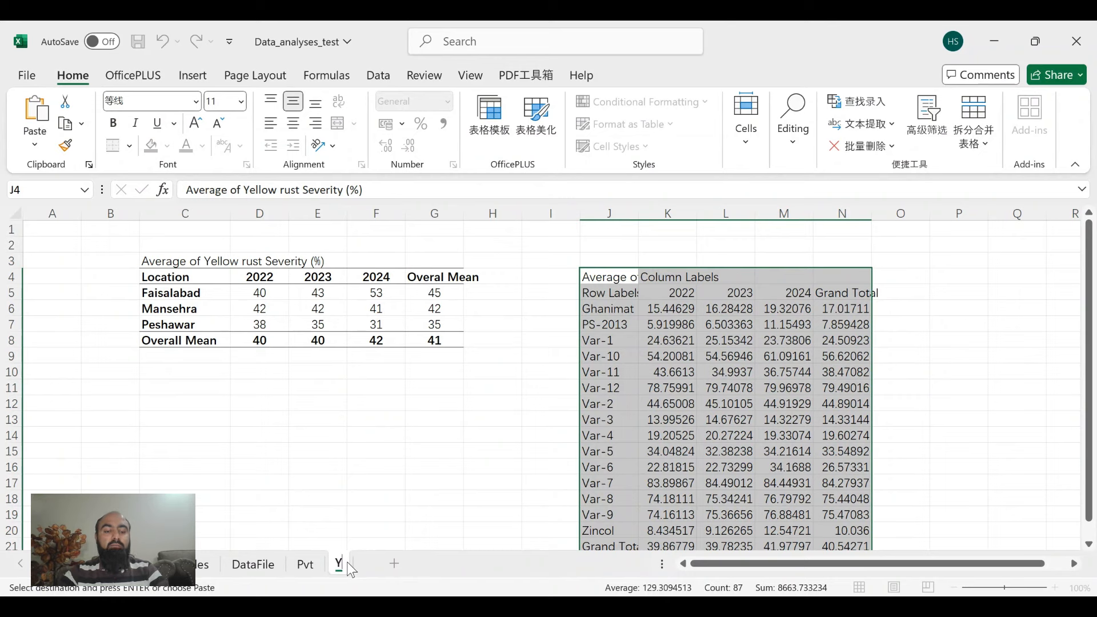
pyautogui.write('r')
pyautogui.press('Return')
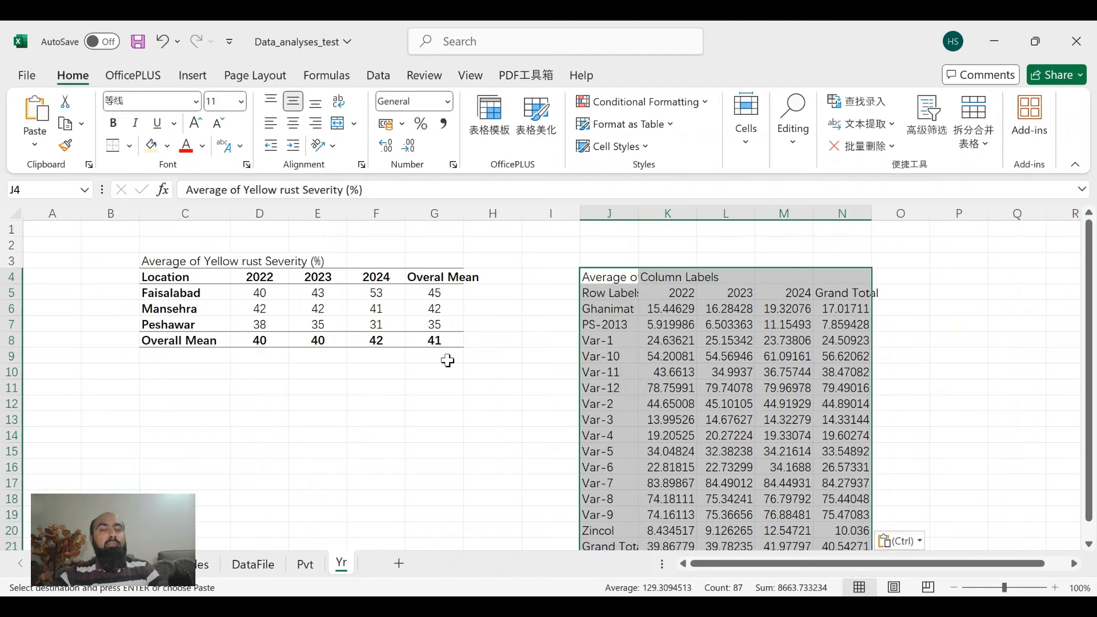
pyautogui.click(452, 370)
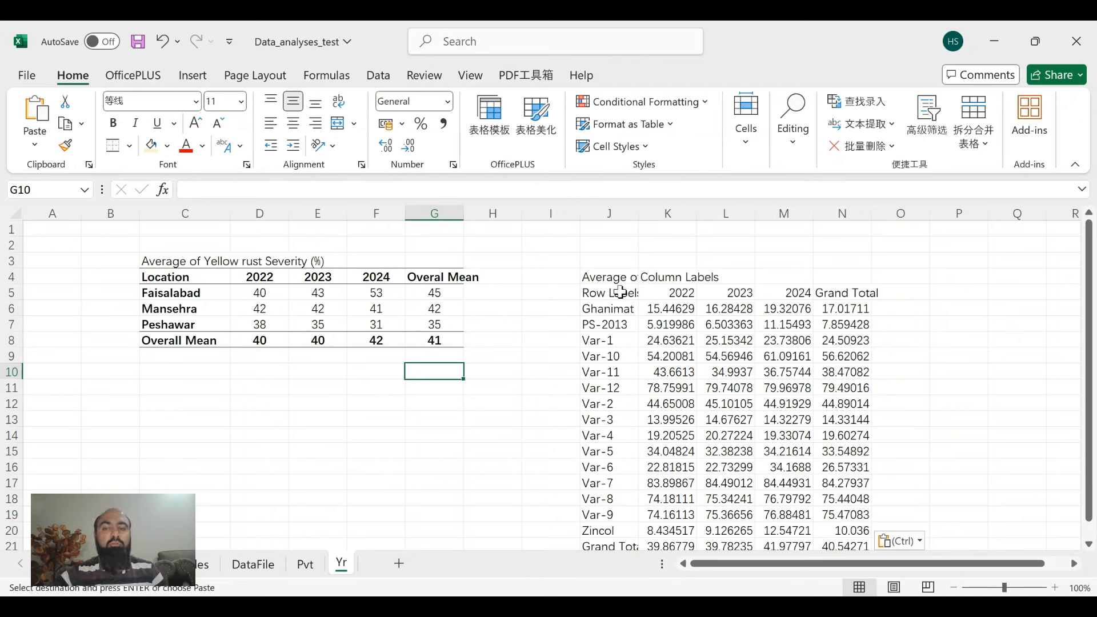
# Step: Change the row header in J5 to Genotyping and clear the Column Labels text from K4
pyautogui.moveTo(620, 292); pyautogui.dragTo(619, 306)
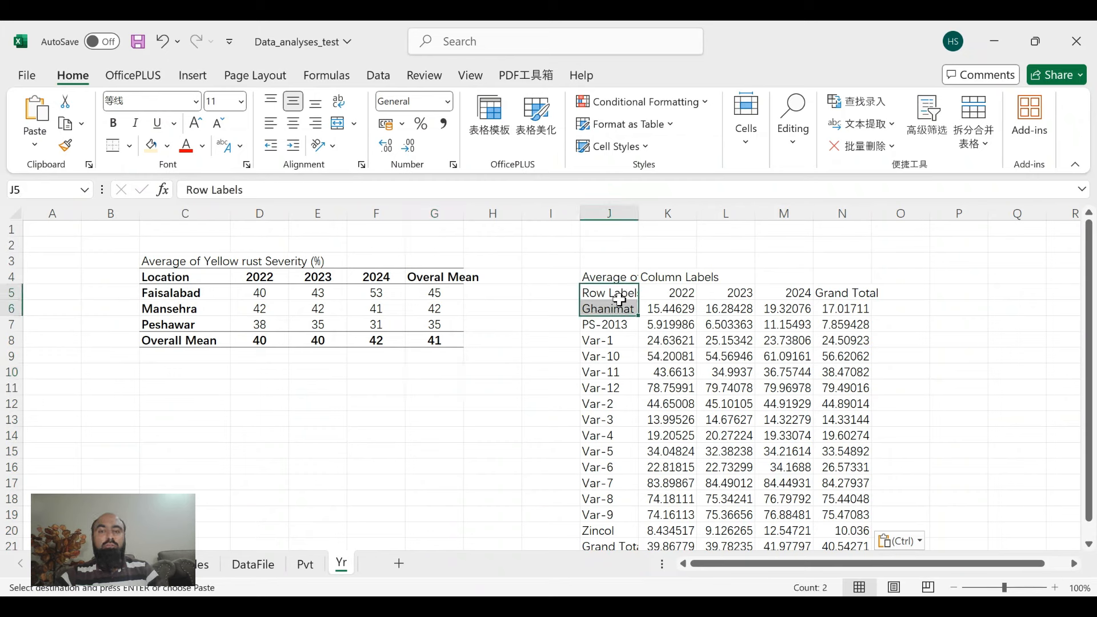
pyautogui.click(621, 295)
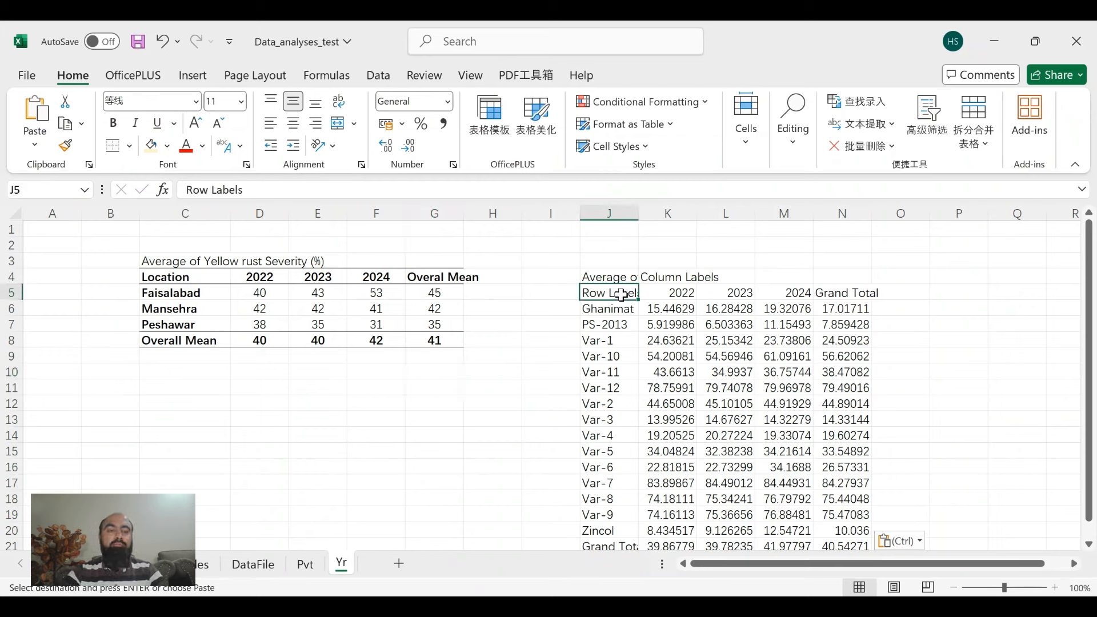
pyautogui.write('Genot')
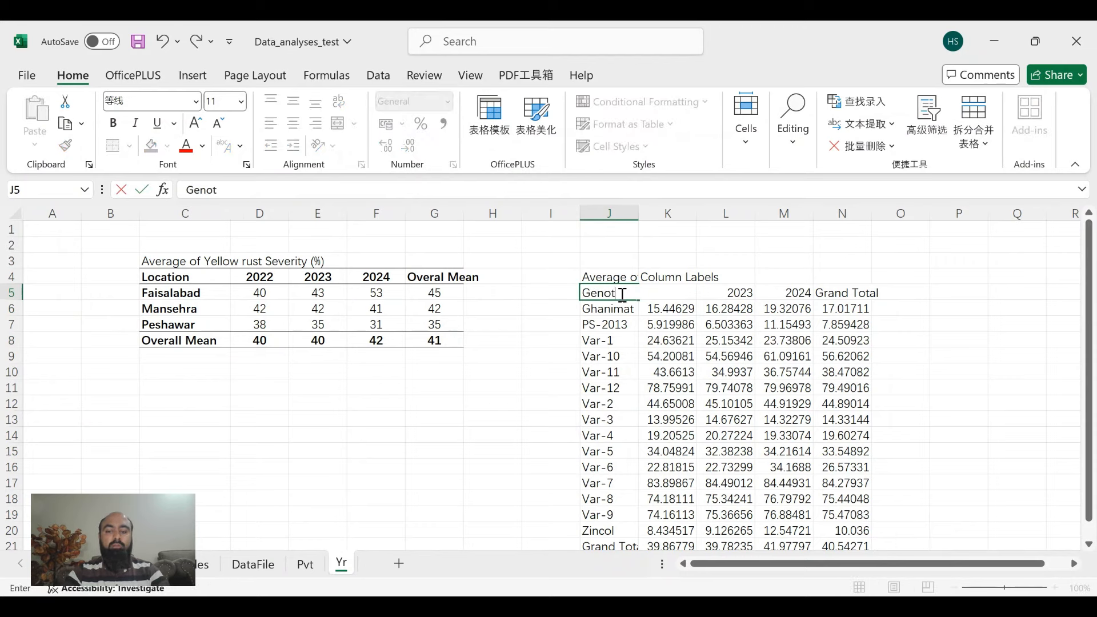
pyautogui.write('ypin')
pyautogui.press('Return')
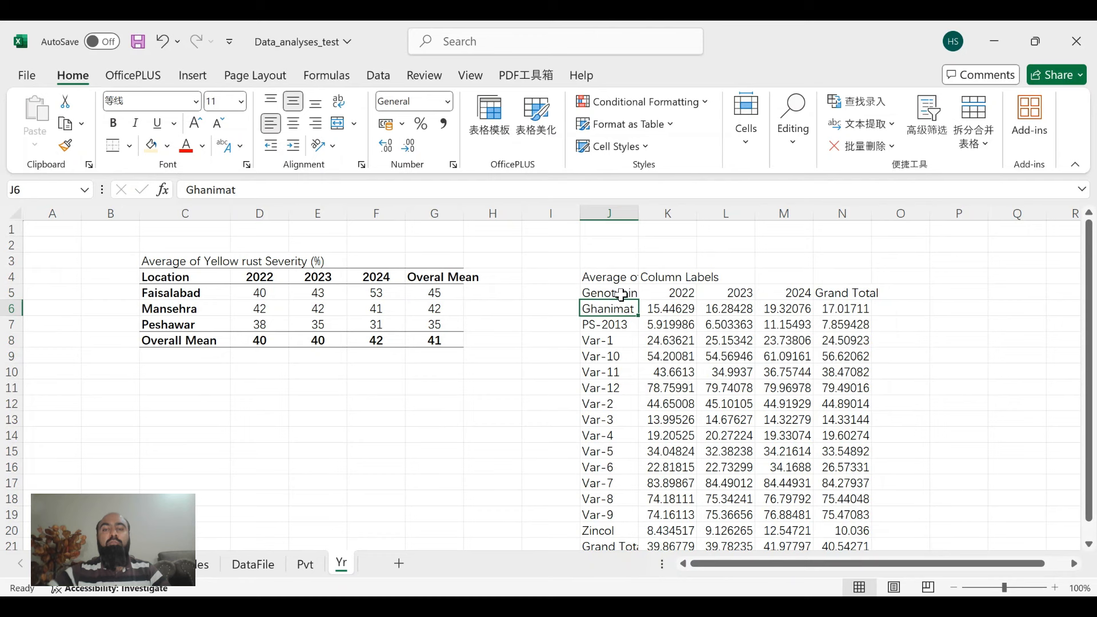
pyautogui.click(678, 278)
pyautogui.press('Delete')
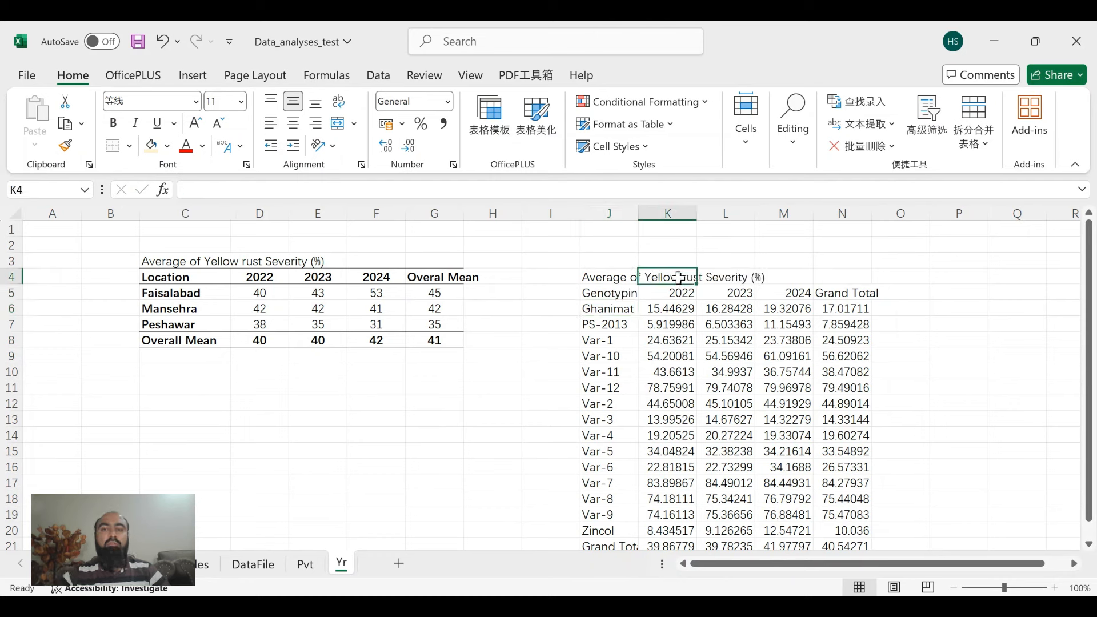
# Step: Replace the Grand Total column header in N5 with Overall Mean
pyautogui.moveTo(674, 292); pyautogui.dragTo(799, 296)
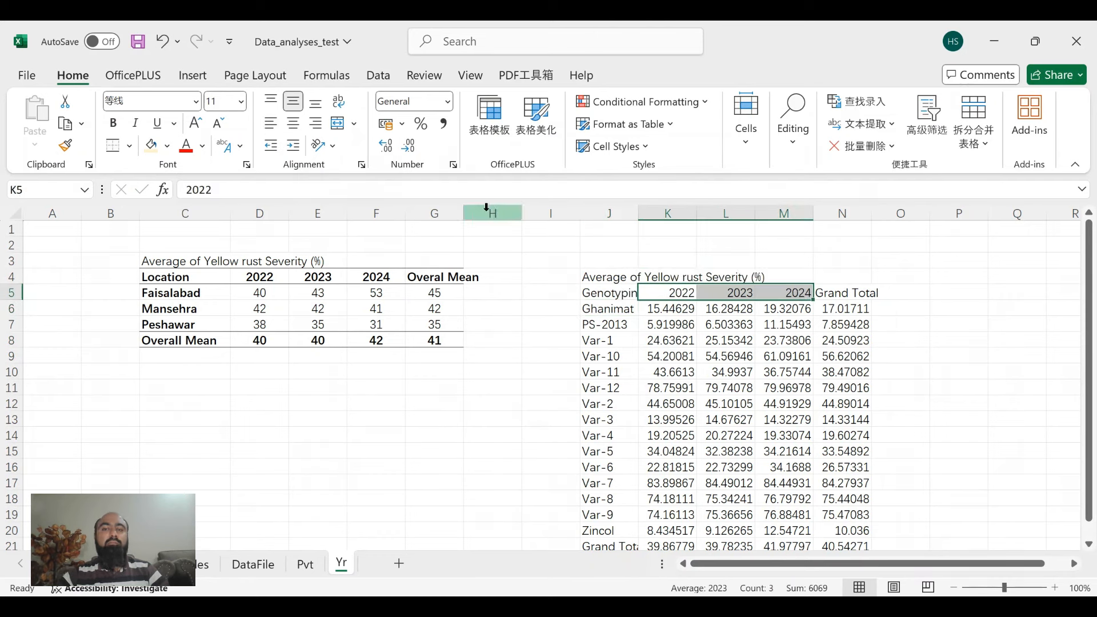
pyautogui.click(874, 293)
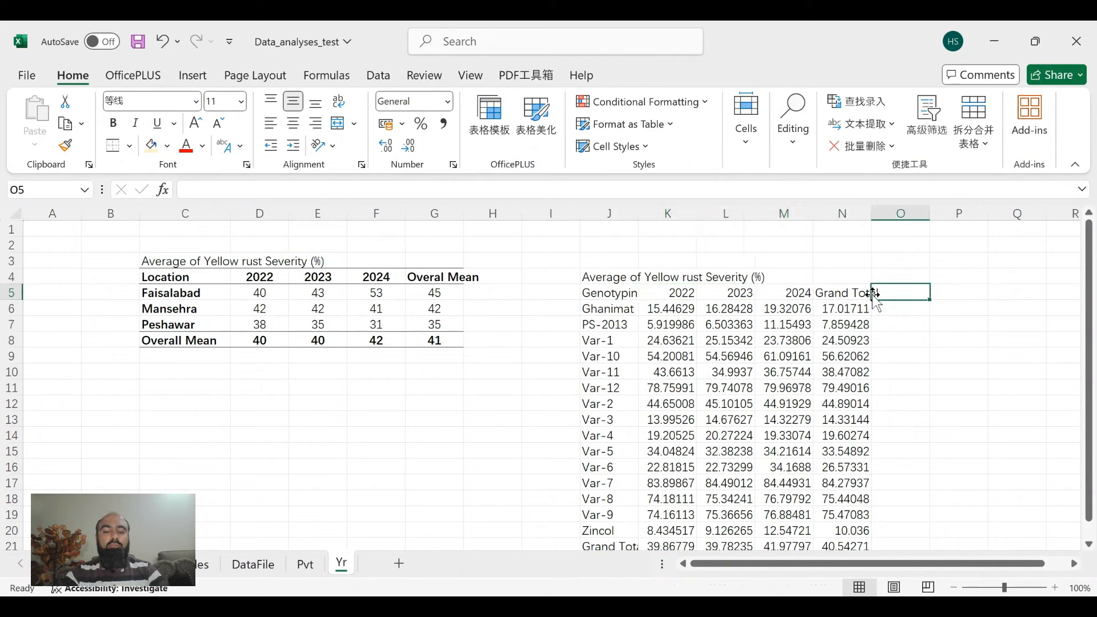
pyautogui.write('Overall Mean')
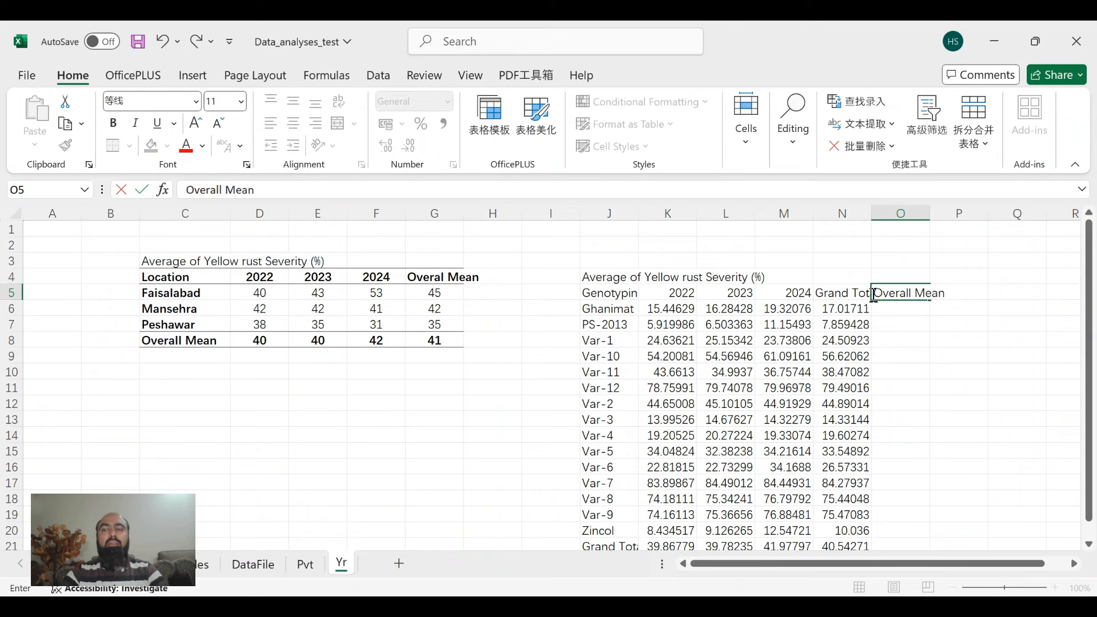
pyautogui.press('Return')
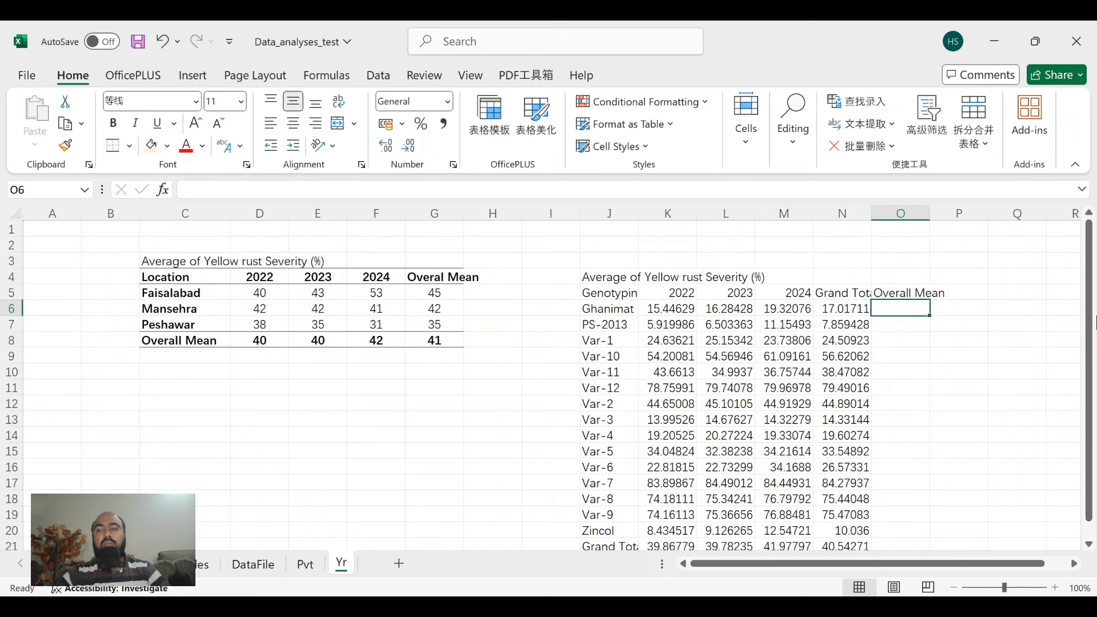
pyautogui.click(895, 291)
pyautogui.click(856, 294)
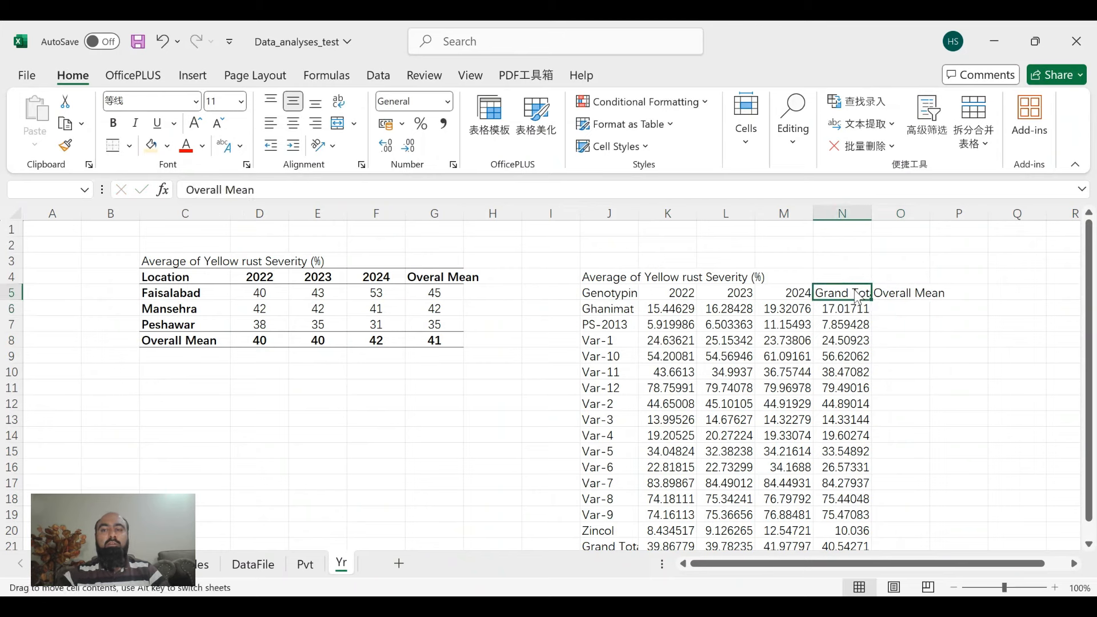
pyautogui.moveTo(857, 296); pyautogui.dragTo(858, 296)
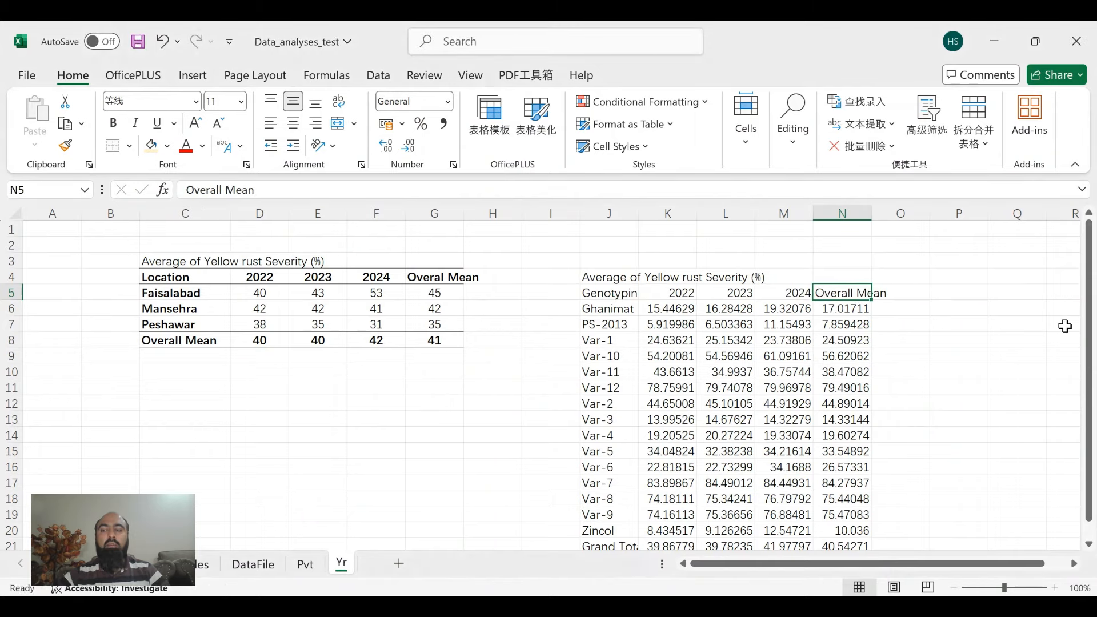
# Step: Add top and bottom borders to the genotype table's header row J5:N5 and make its text bold
pyautogui.scroll(-1, 1095, 502)
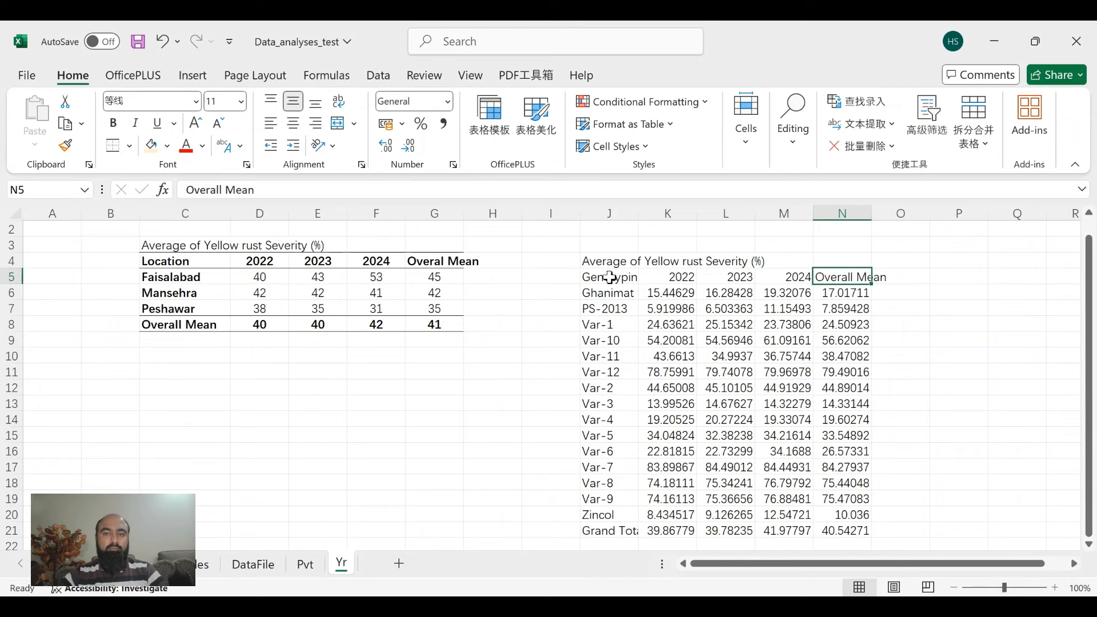
pyautogui.moveTo(610, 279); pyautogui.dragTo(849, 278)
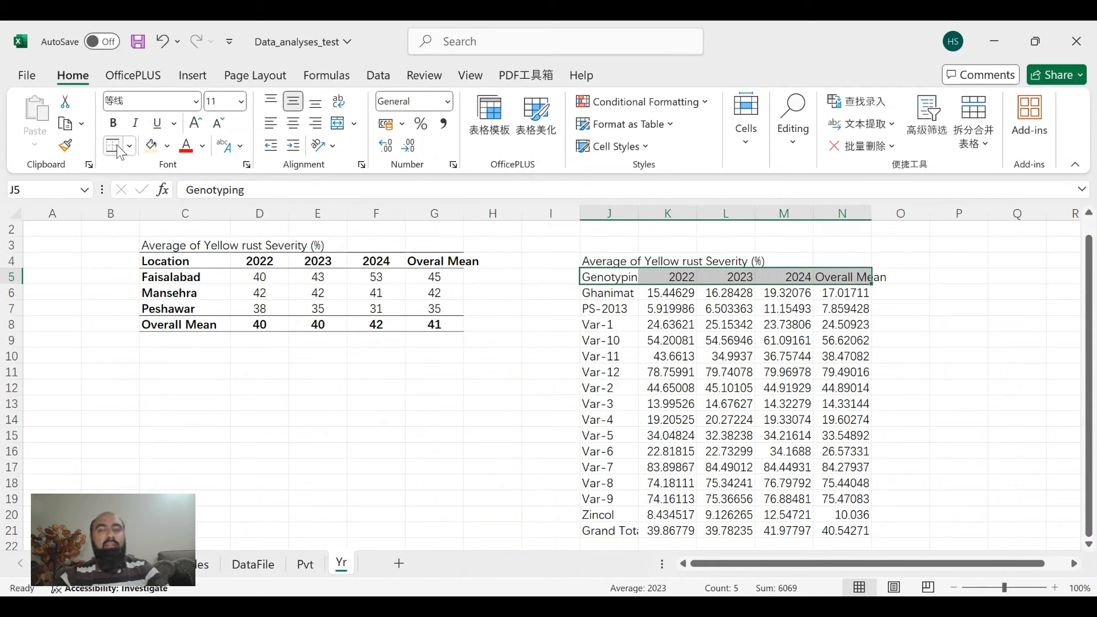
pyautogui.click(604, 294)
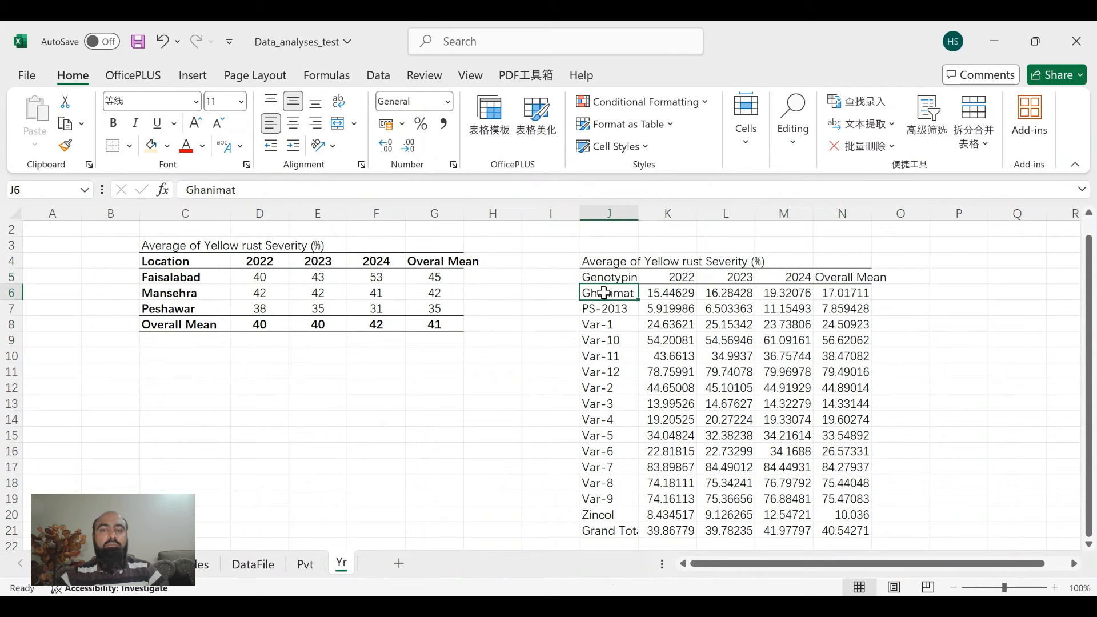
pyautogui.moveTo(607, 278); pyautogui.dragTo(864, 280)
pyautogui.hotkey('ctrl', 'b')
# Step: Add top and bottom borders to the body of the genotype table, J6:N21
pyautogui.moveTo(608, 292); pyautogui.dragTo(861, 531)
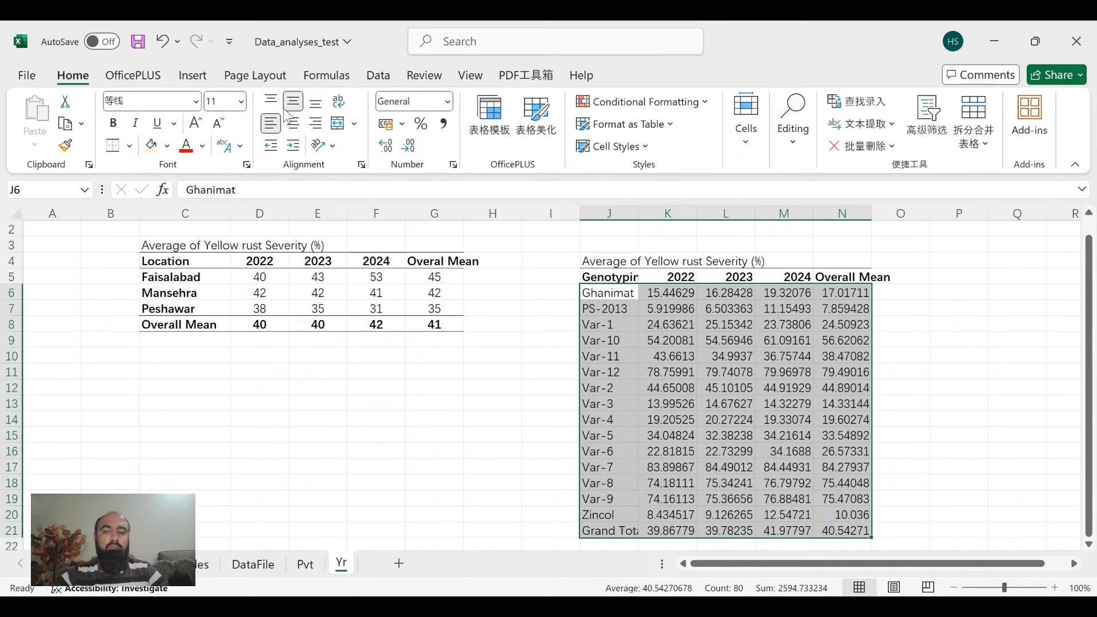
pyautogui.click(744, 434)
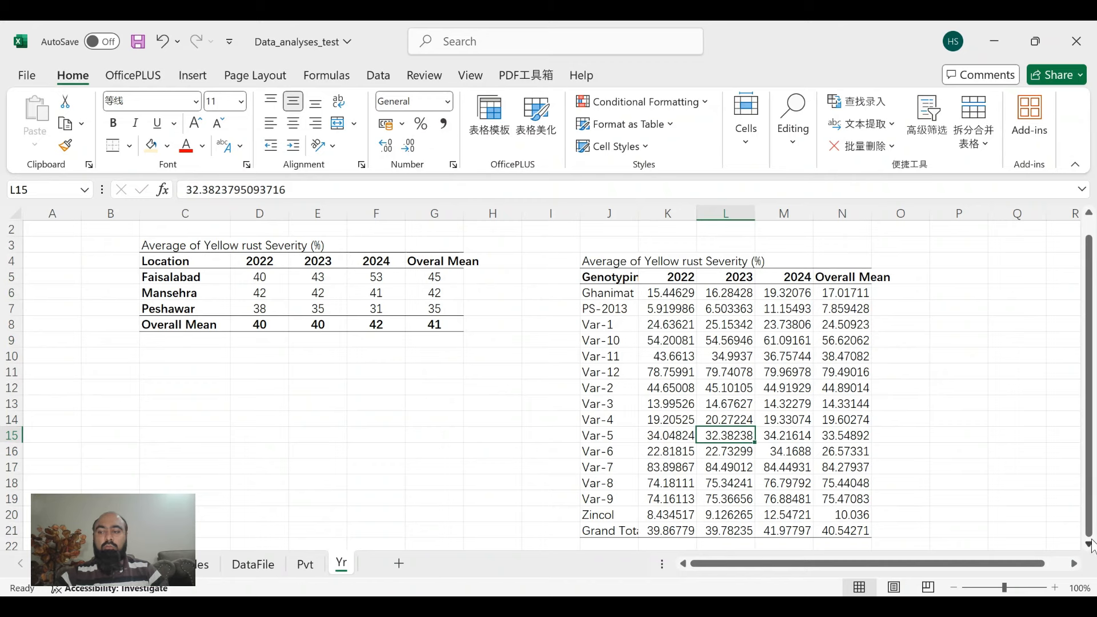
pyautogui.scroll(-1, 1091, 548)
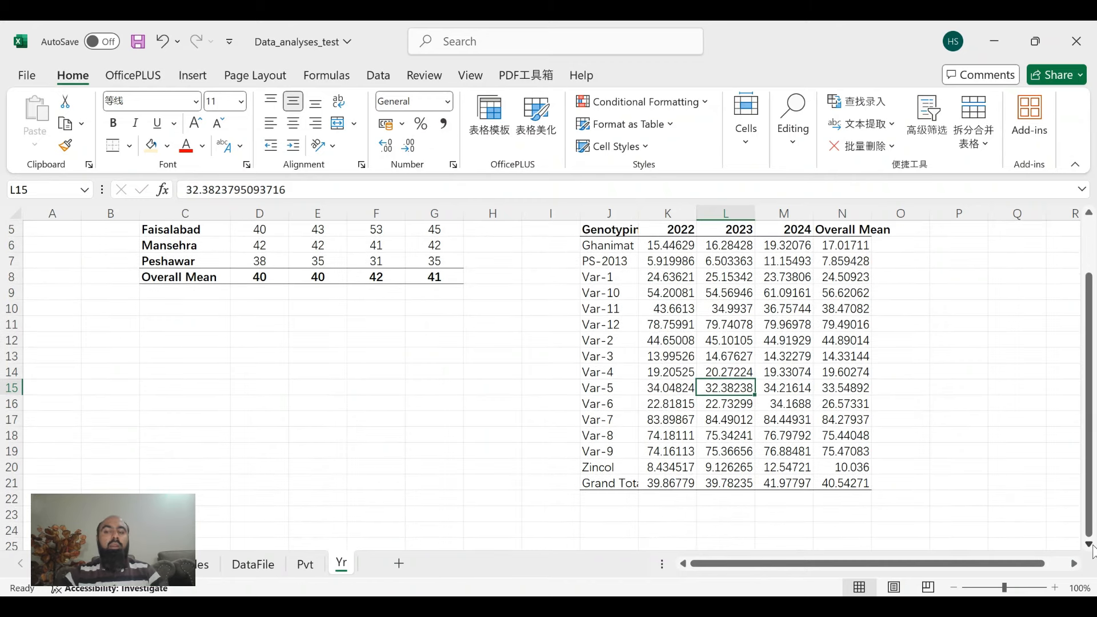
pyautogui.scroll(1, 1093, 446)
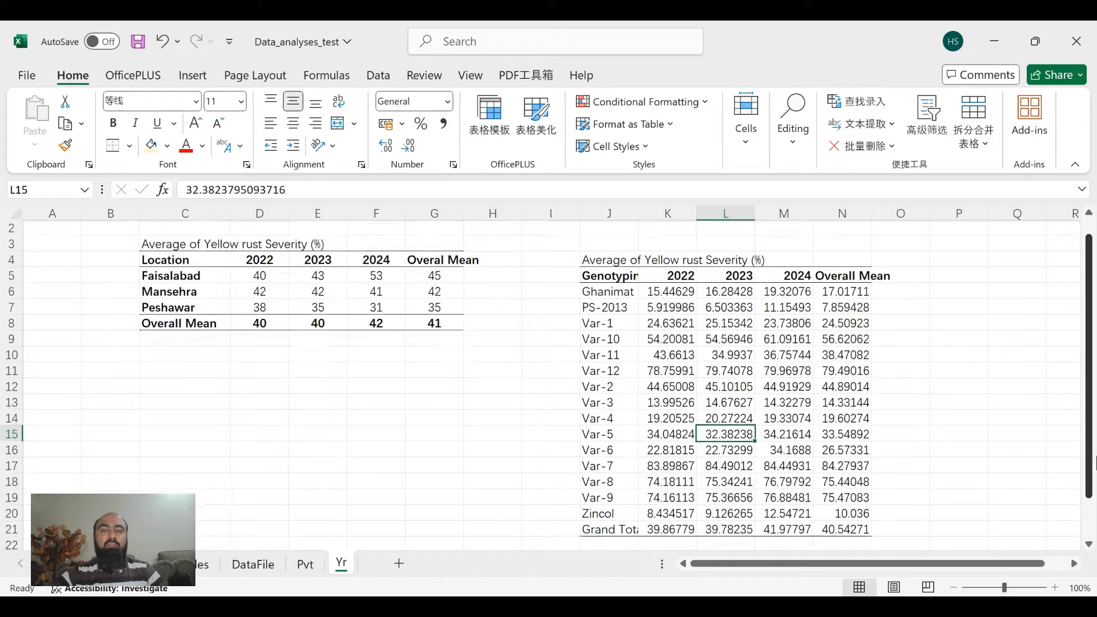
pyautogui.scroll(-1, 800, 400)
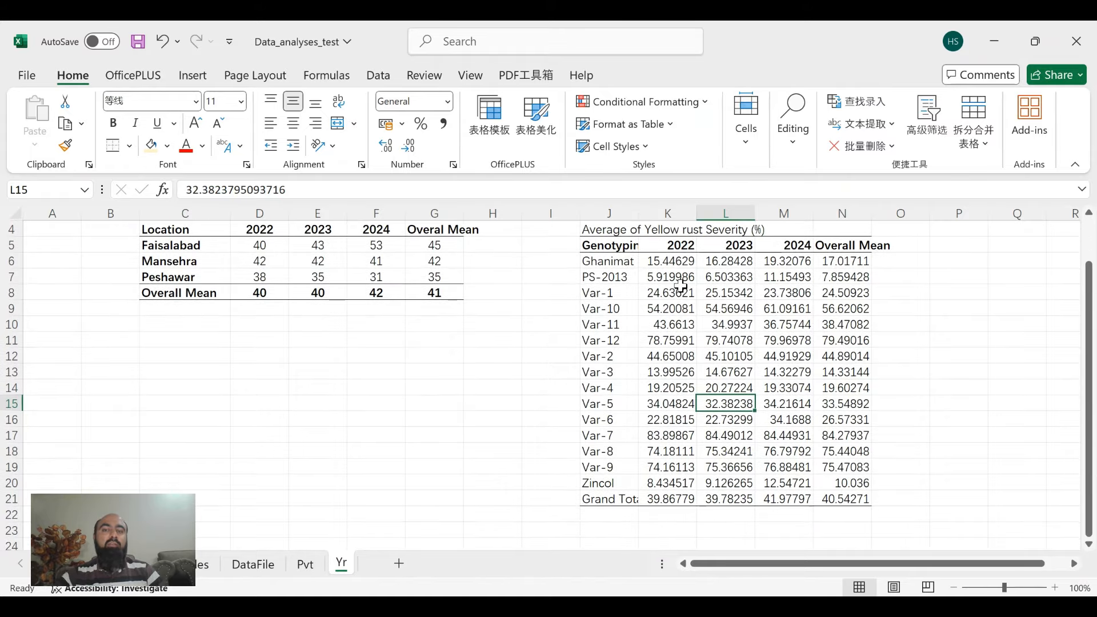
pyautogui.click(682, 291)
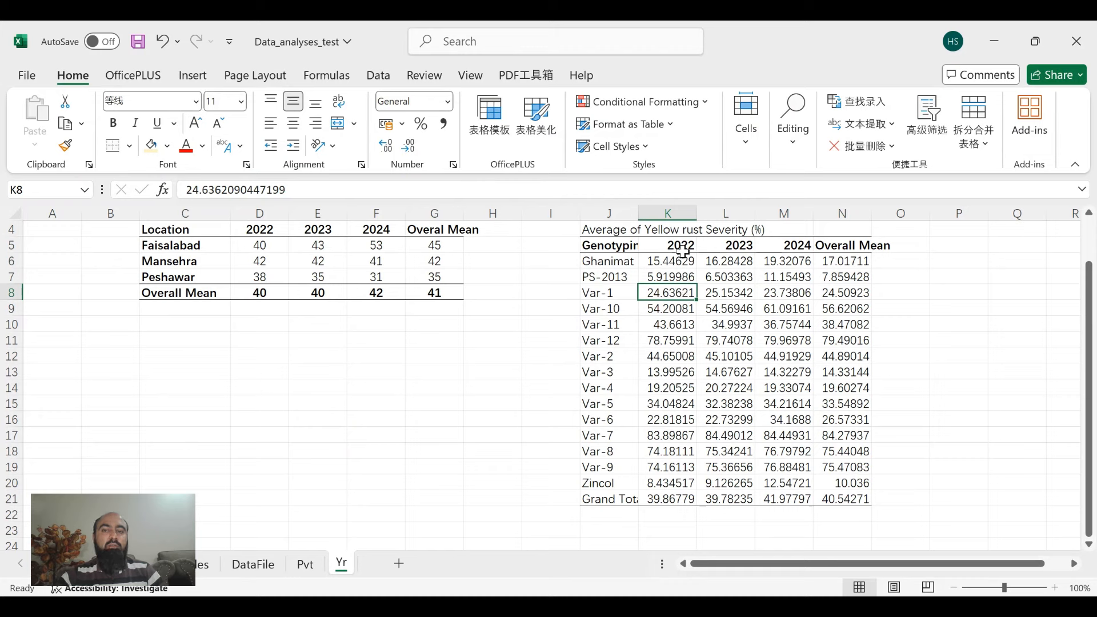
# Step: Show the severity values in K6:N21 as whole numbers without decimal places
pyautogui.moveTo(677, 260); pyautogui.dragTo(860, 496)
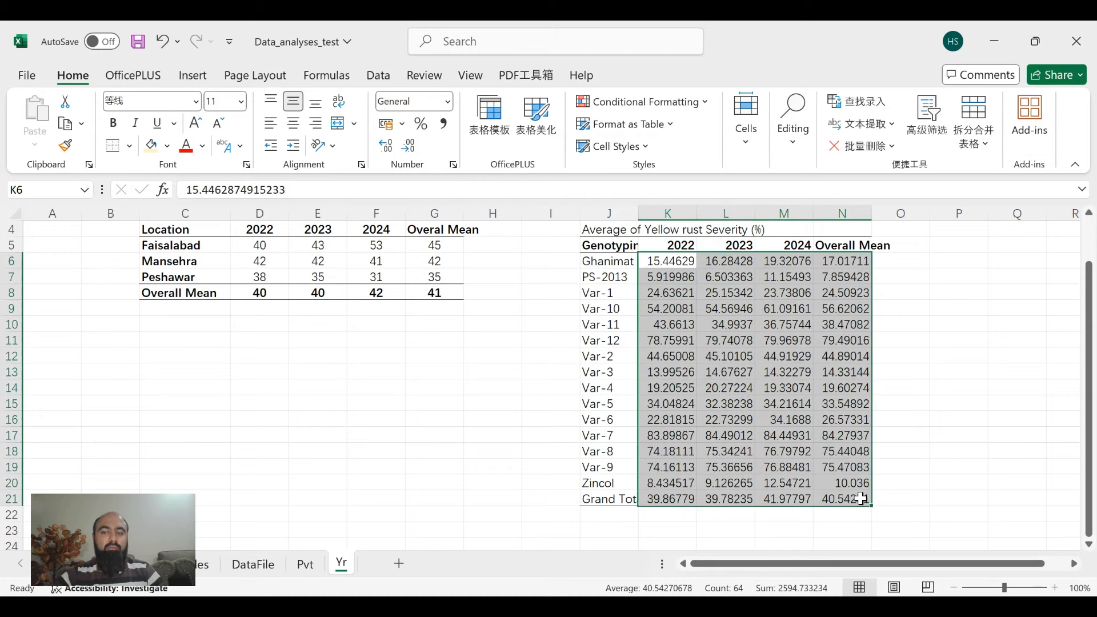
pyautogui.click(408, 147)
pyautogui.click(408, 147)
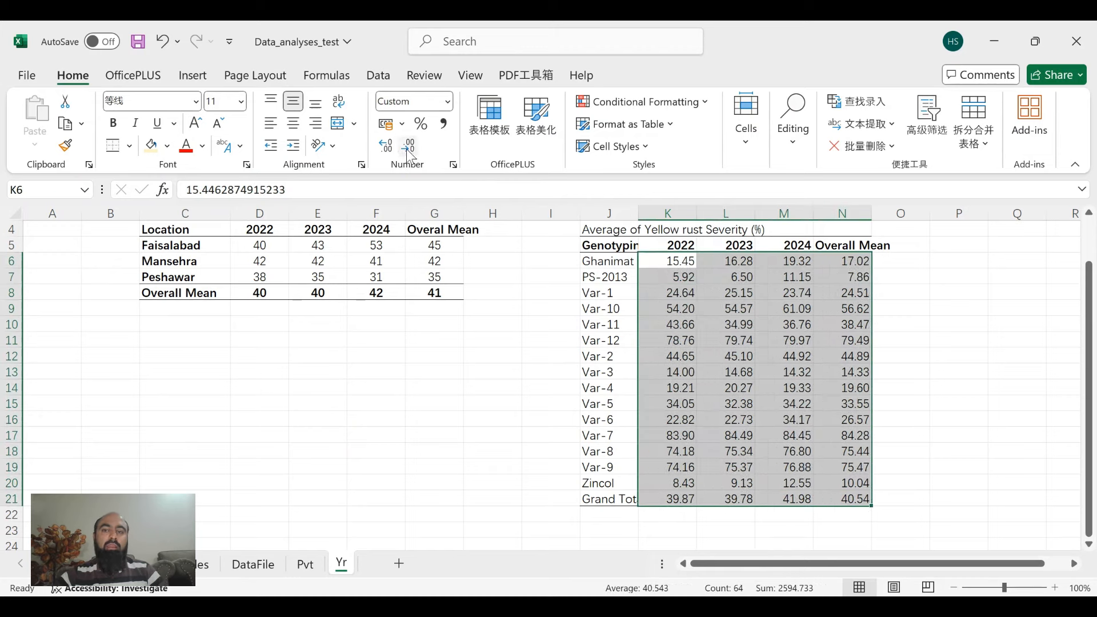
pyautogui.click(409, 150)
pyautogui.click(409, 150)
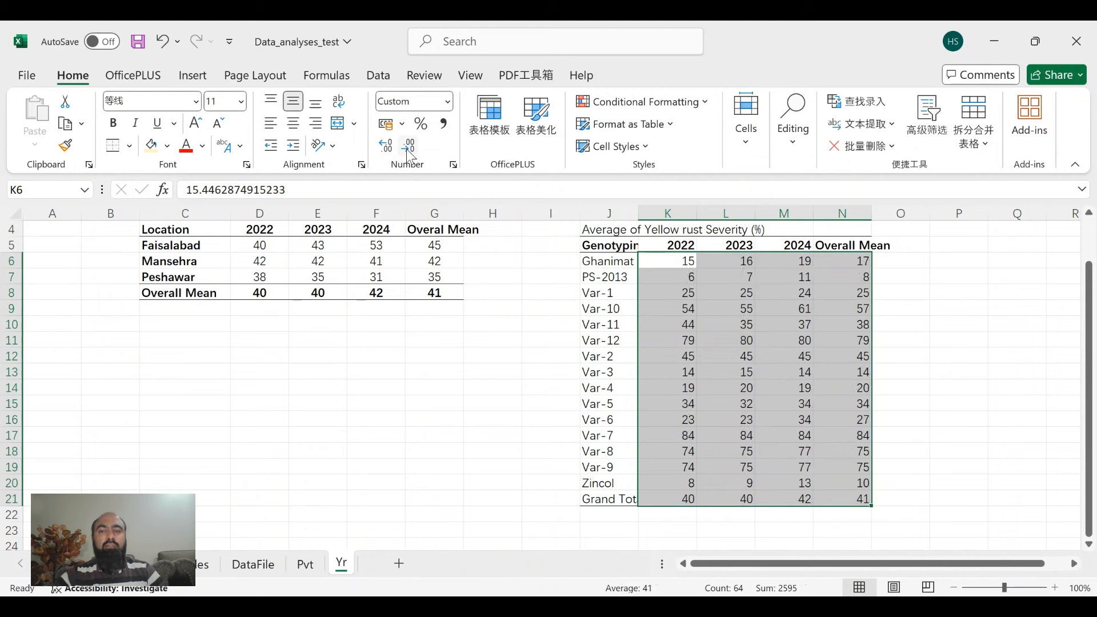
# Step: Centre the contents of columns K to N, including the year and Overall Mean headers
pyautogui.click(294, 123)
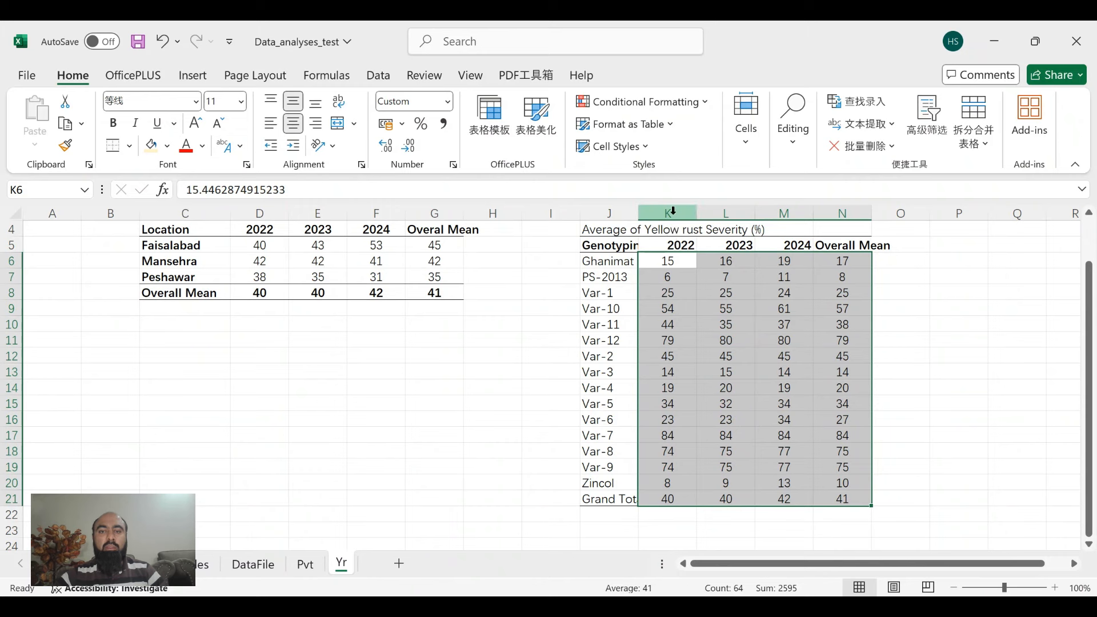
pyautogui.moveTo(667, 213); pyautogui.dragTo(819, 215)
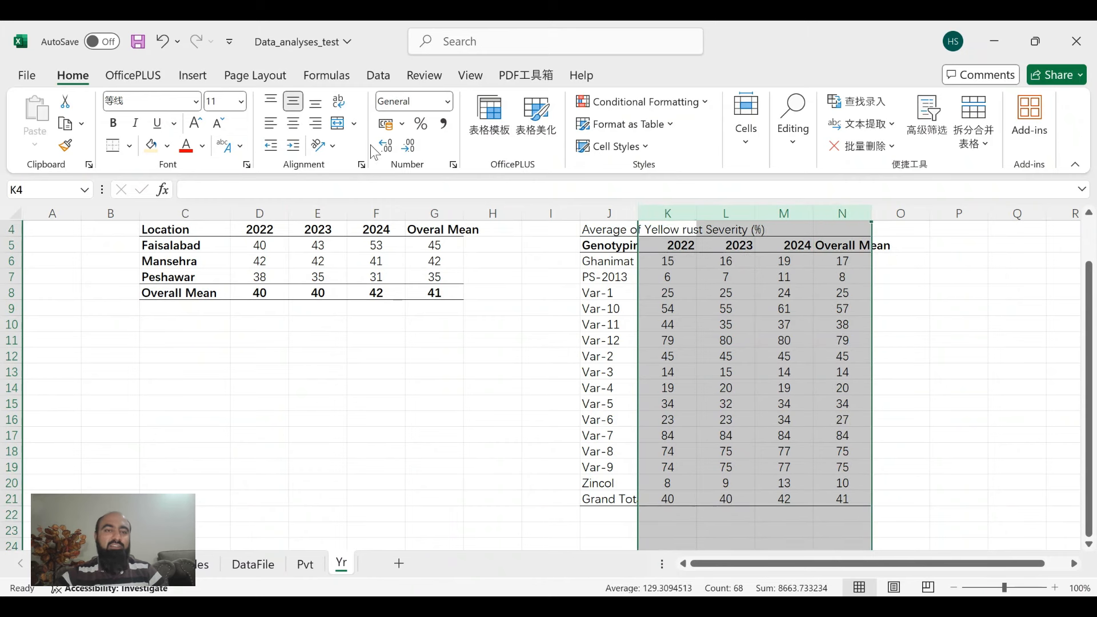
pyautogui.click(298, 126)
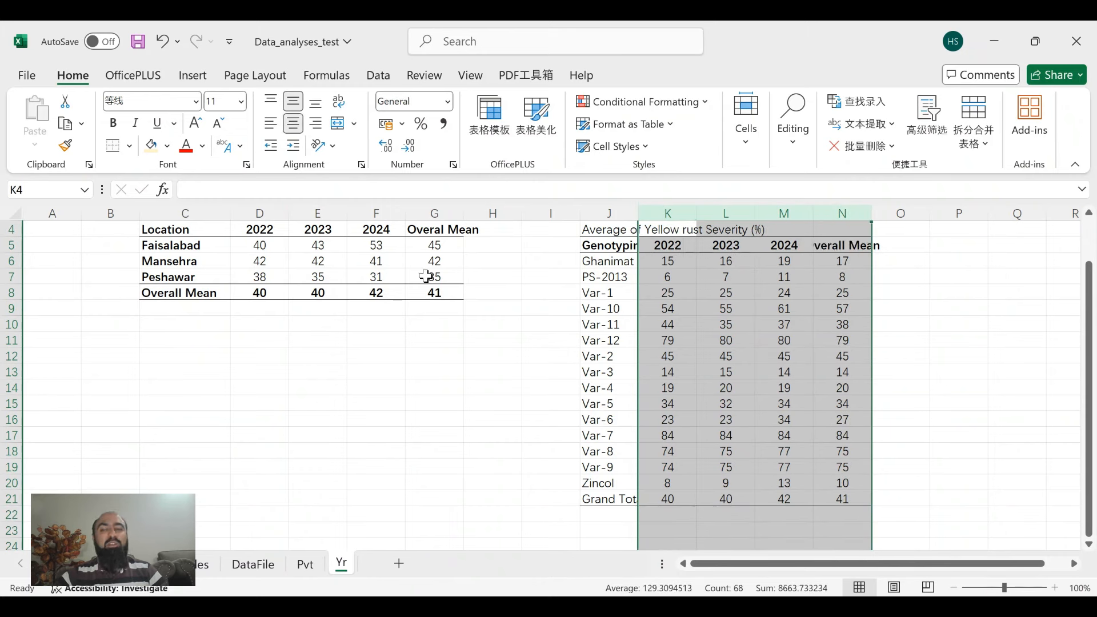
pyautogui.click(487, 352)
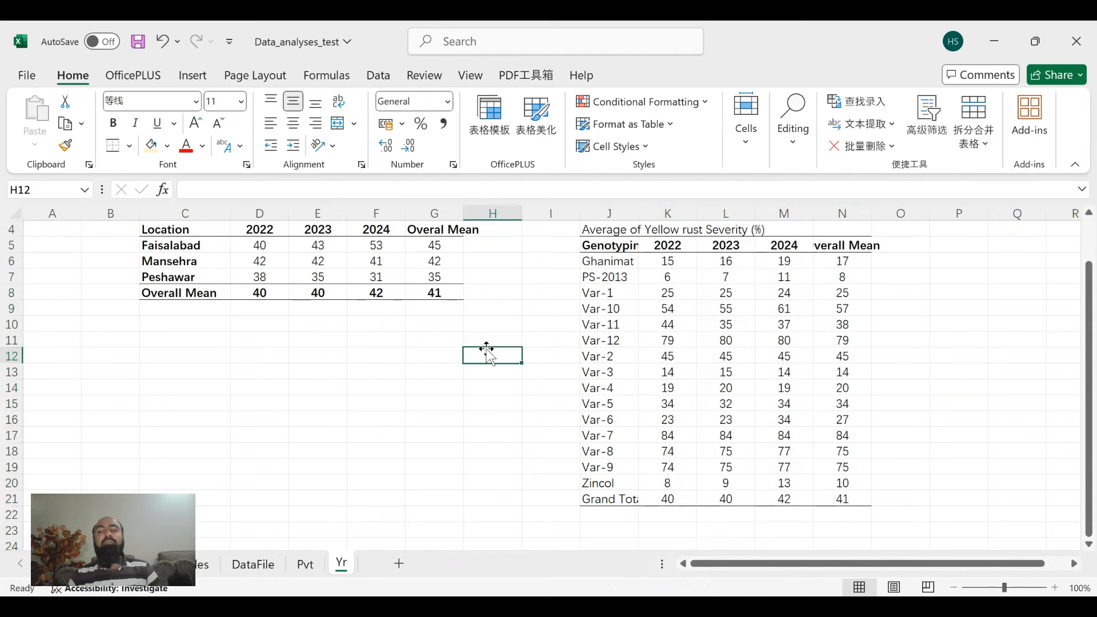
# Step: Go to the DataFile sheet and examine the entries in the Germplasm Set column
pyautogui.click(610, 295)
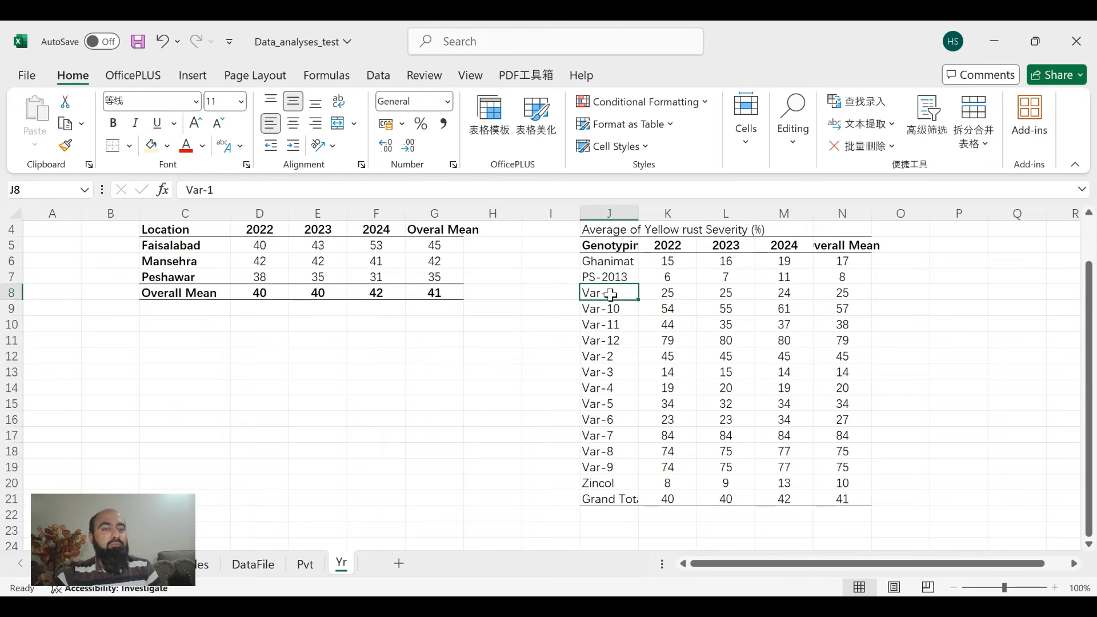
pyautogui.click(266, 568)
pyautogui.click(227, 258)
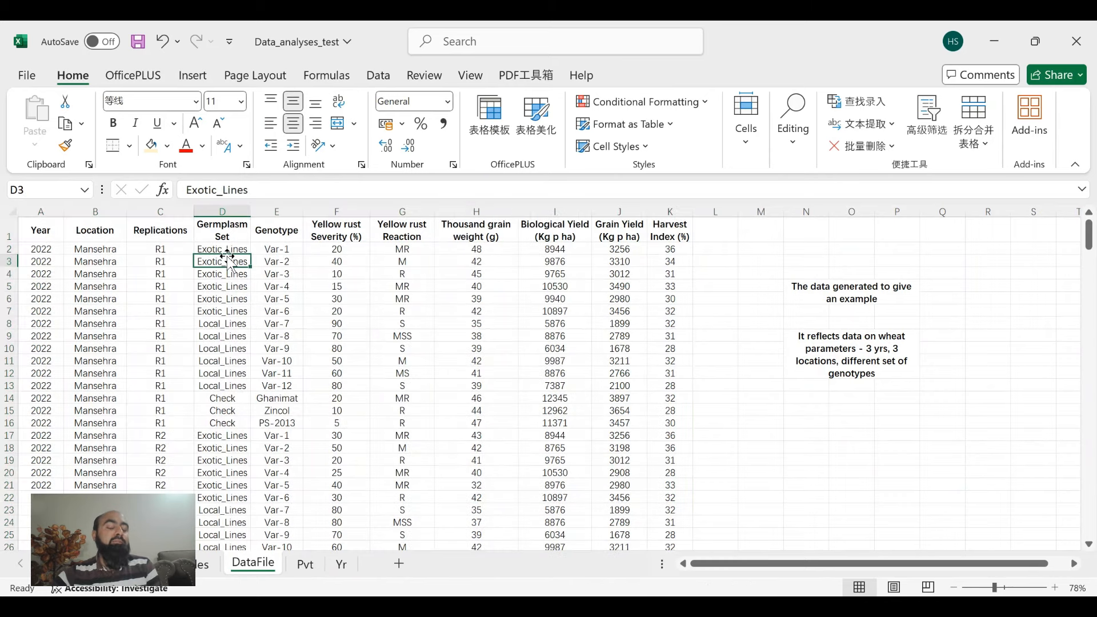
pyautogui.click(227, 351)
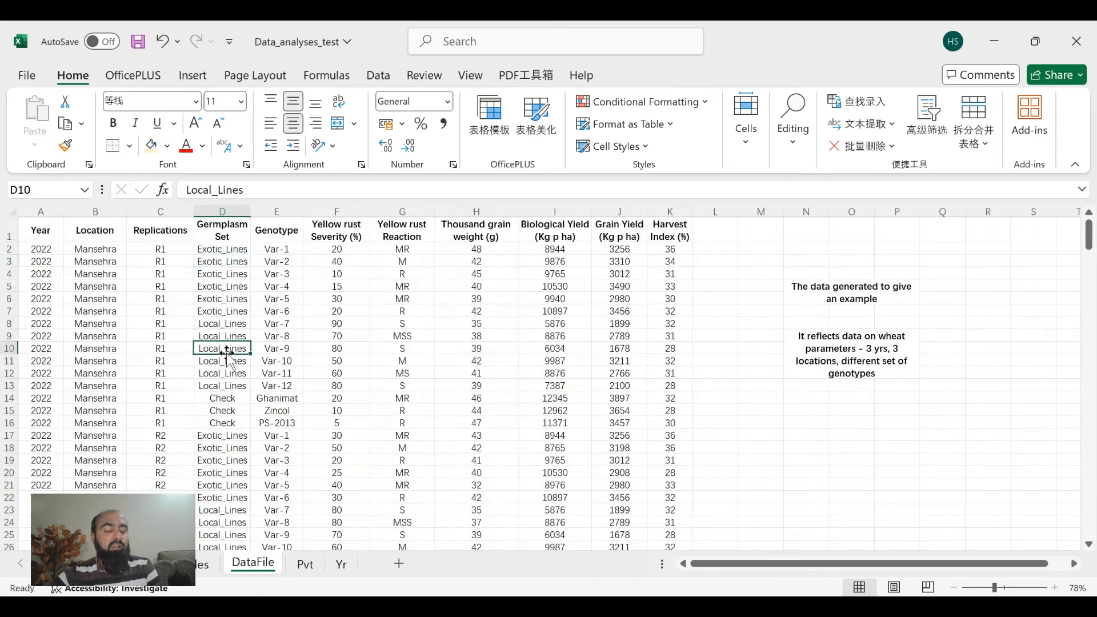
# Step: Examine the check entries in the Germplasm Set column, and the genotype names in the second table on the Yr sheet
pyautogui.click(231, 410)
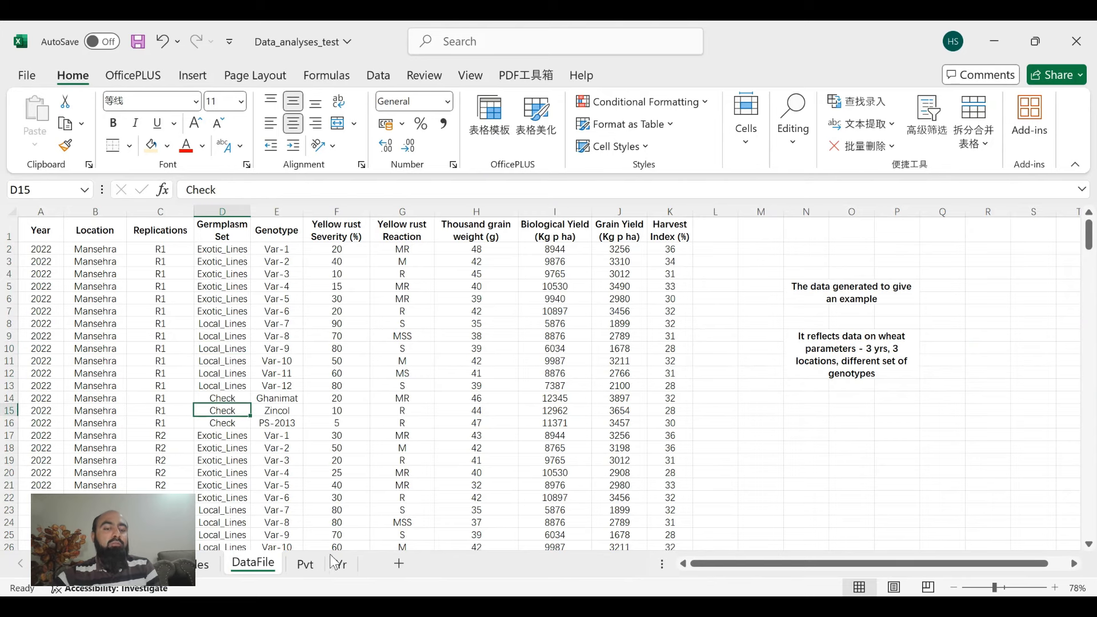
pyautogui.click(342, 565)
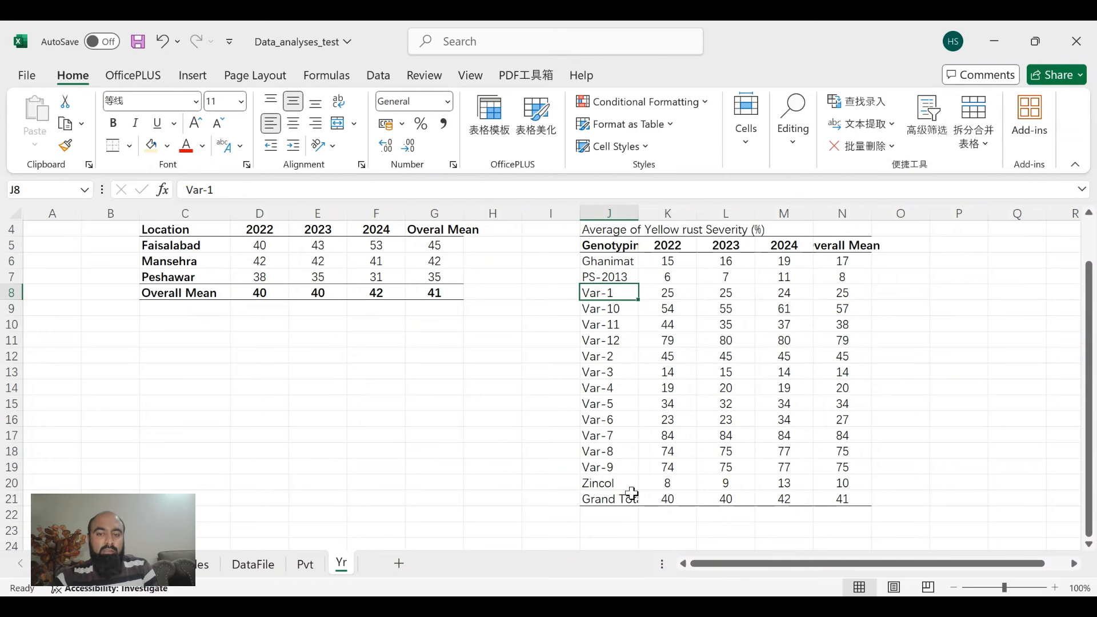
pyautogui.moveTo(628, 499); pyautogui.dragTo(606, 294)
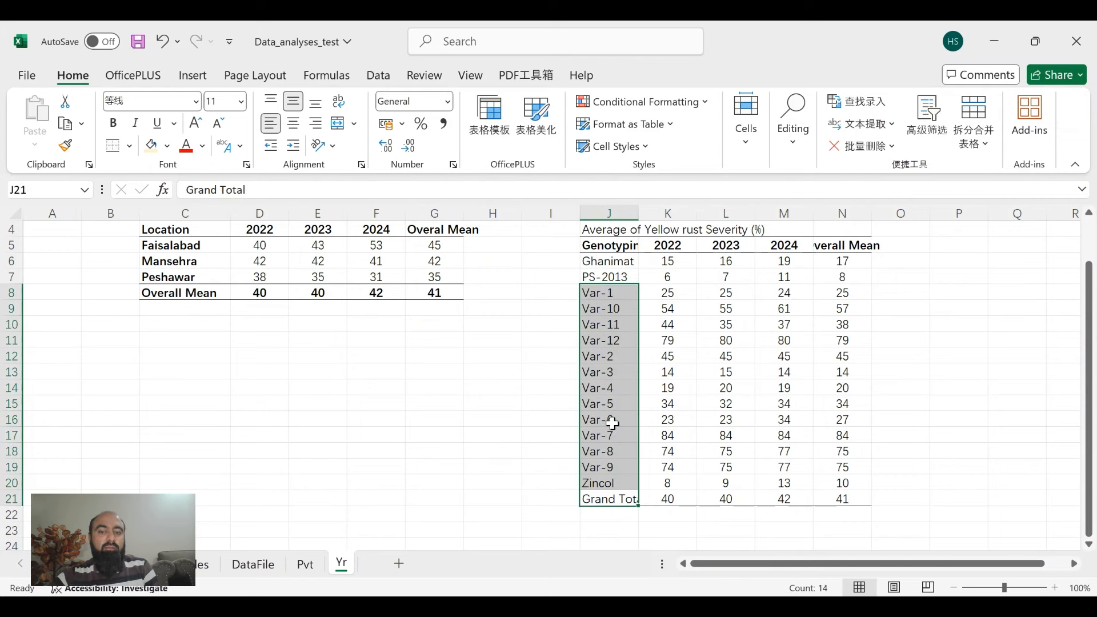
pyautogui.moveTo(618, 482); pyautogui.dragTo(613, 261)
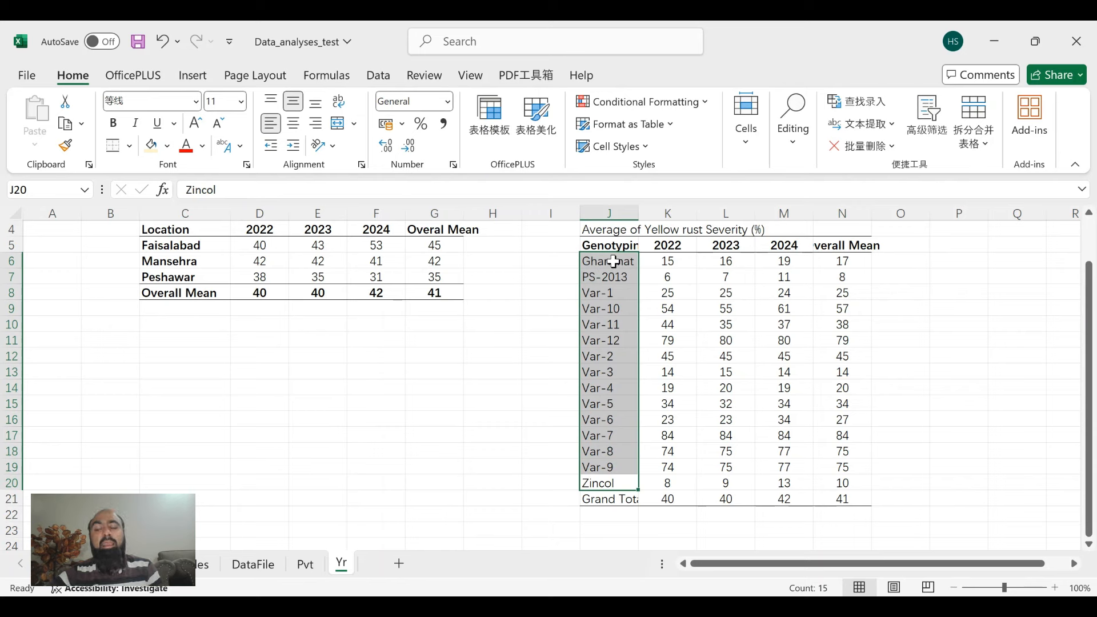
pyautogui.click(523, 313)
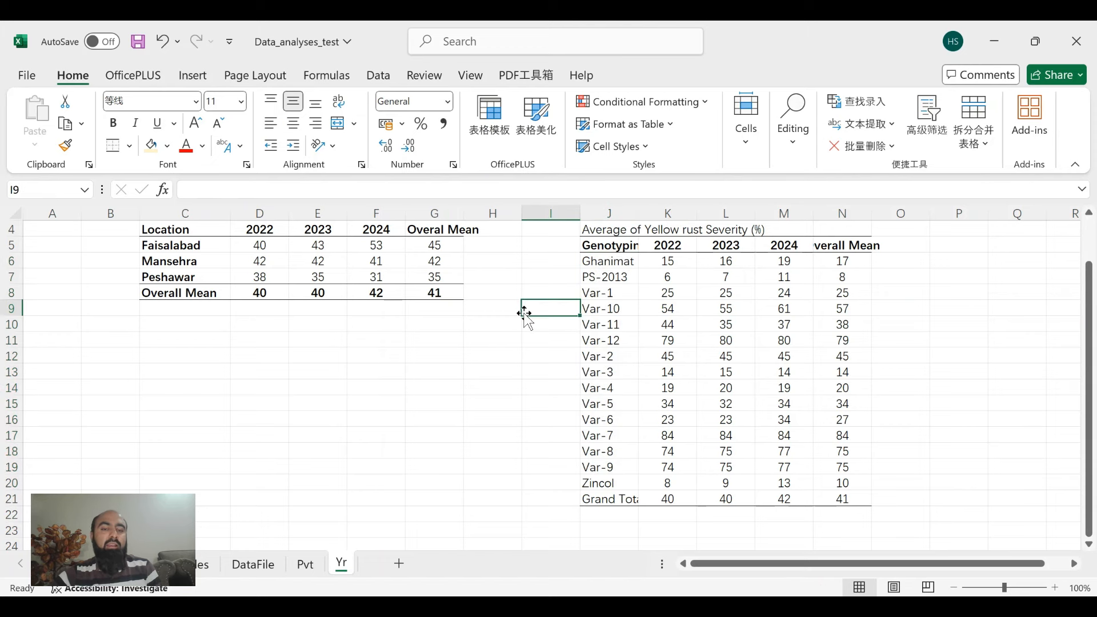
# Step: On the Pvt sheet, add Germplasm Set to the pivot table rows and place it above Genotype
pyautogui.click(303, 565)
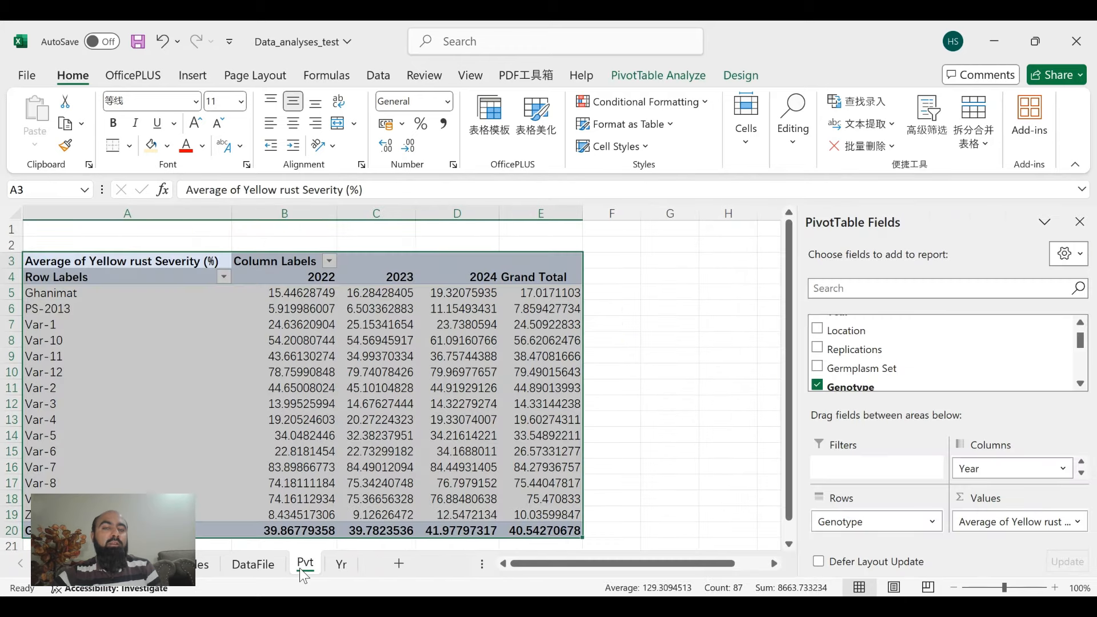
pyautogui.click(818, 367)
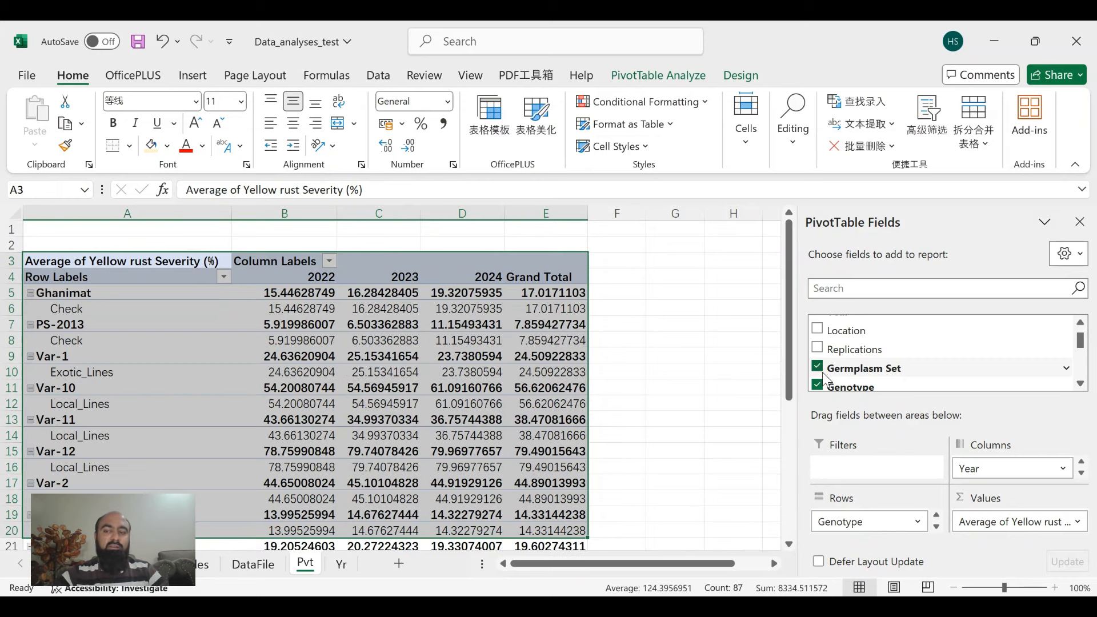
pyautogui.click(936, 526)
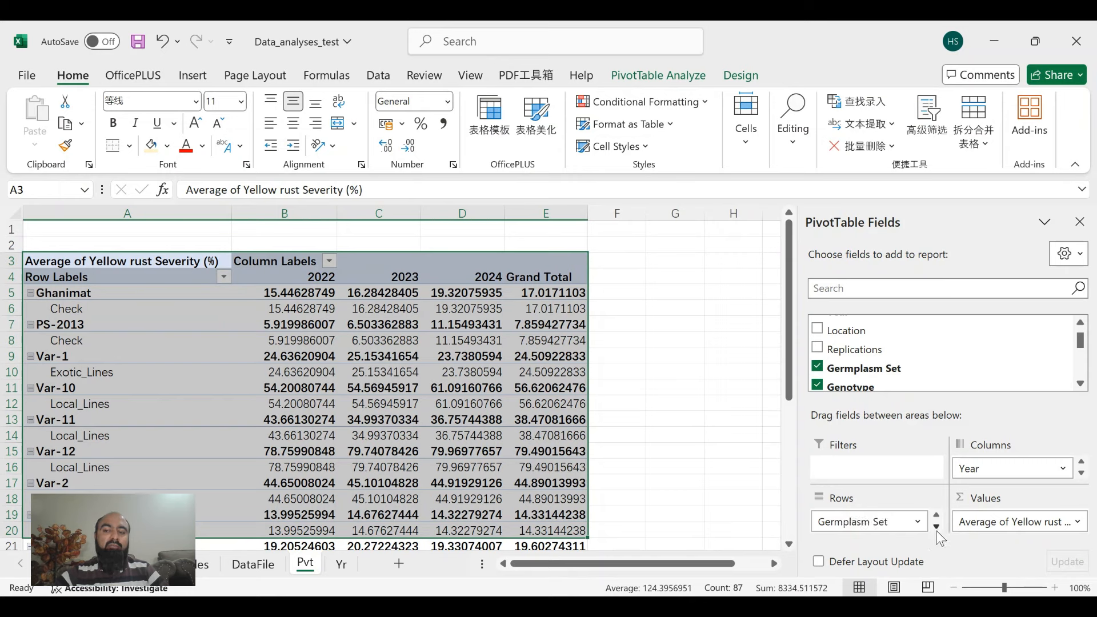
pyautogui.click(937, 516)
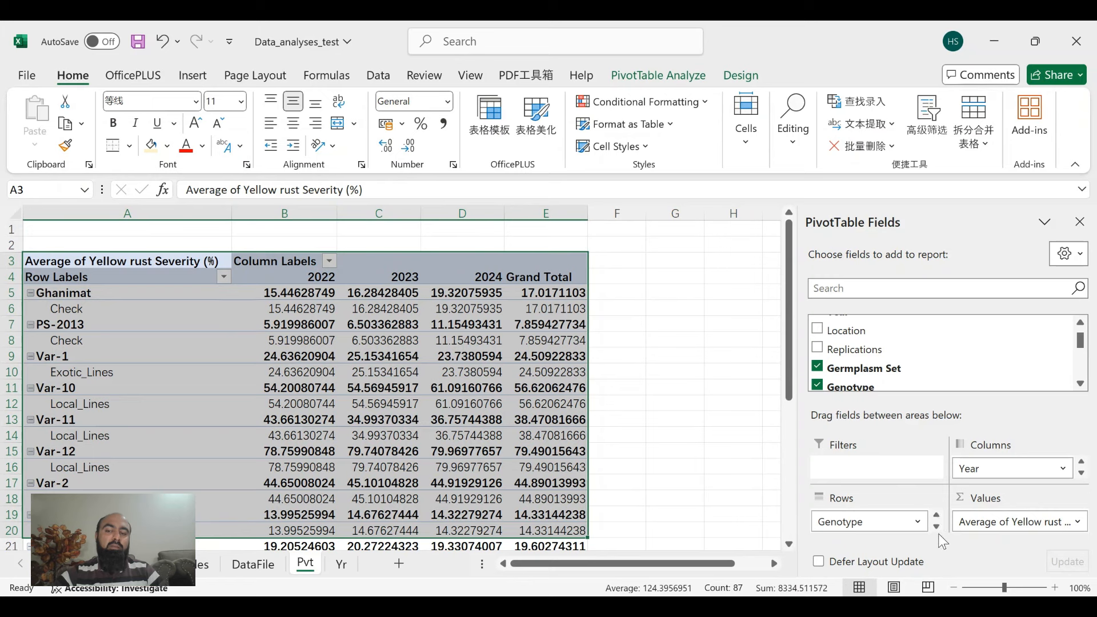
pyautogui.click(936, 526)
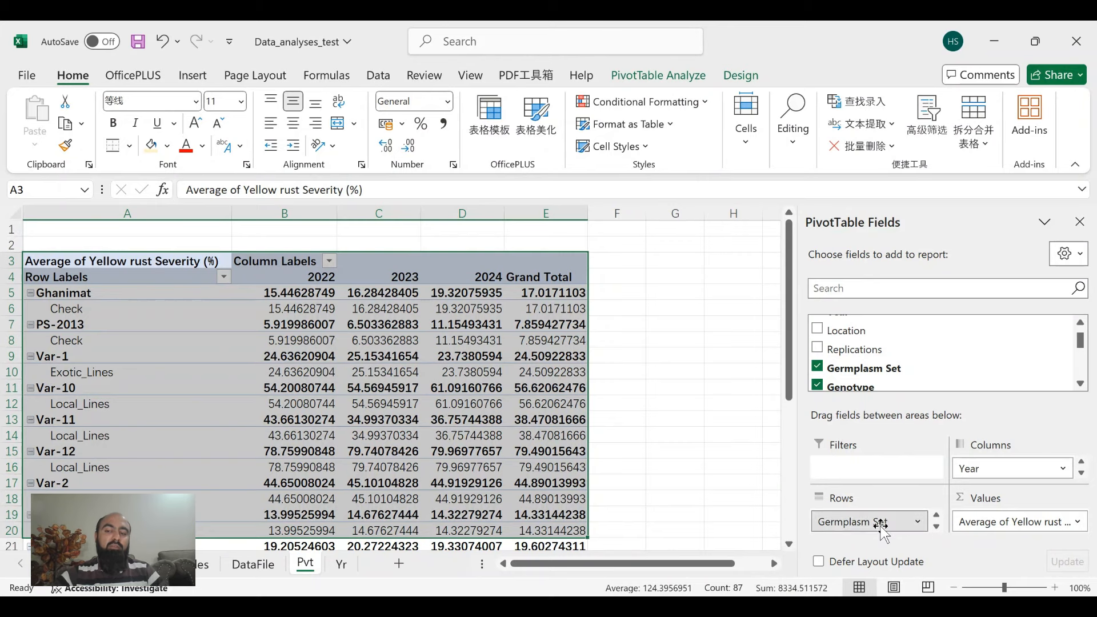
pyautogui.moveTo(882, 522)
pyautogui.mouseDown()
pyautogui.moveTo(898, 533)
pyautogui.moveTo(883, 517)
pyautogui.mouseUp()
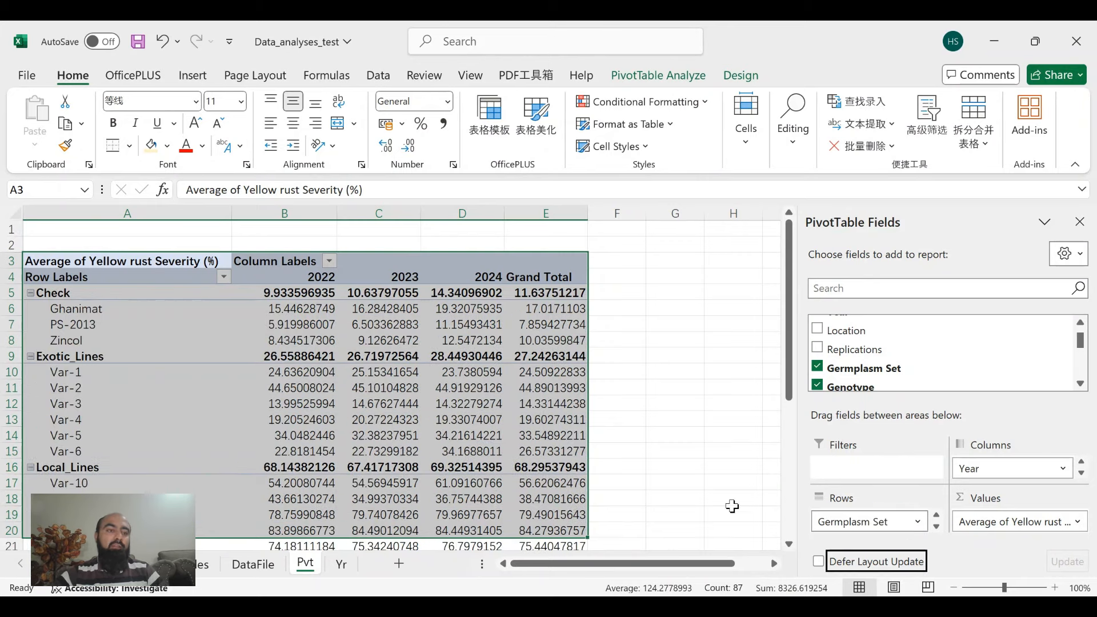
# Step: Examine the pivot table's yearly severity subtotals for the Check, Exotic_Lines and Local_Lines groups
pyautogui.click(137, 318)
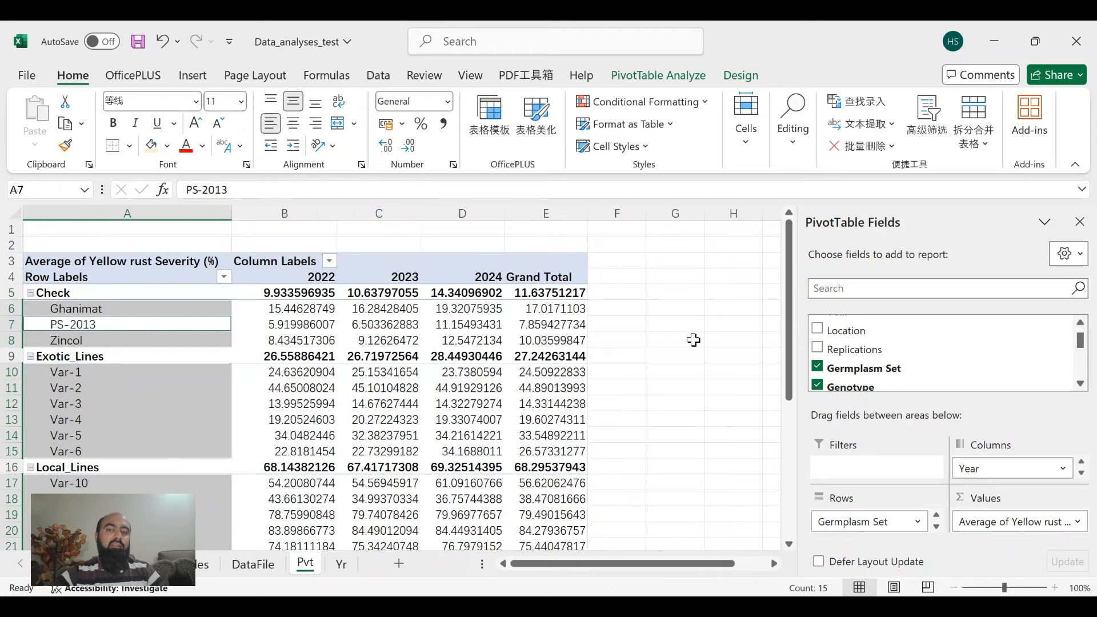
pyautogui.moveTo(793, 338)
pyautogui.mouseDown()
pyautogui.moveTo(804, 401)
pyautogui.moveTo(803, 341)
pyautogui.moveTo(804, 352)
pyautogui.mouseUp()
pyautogui.click(378, 329)
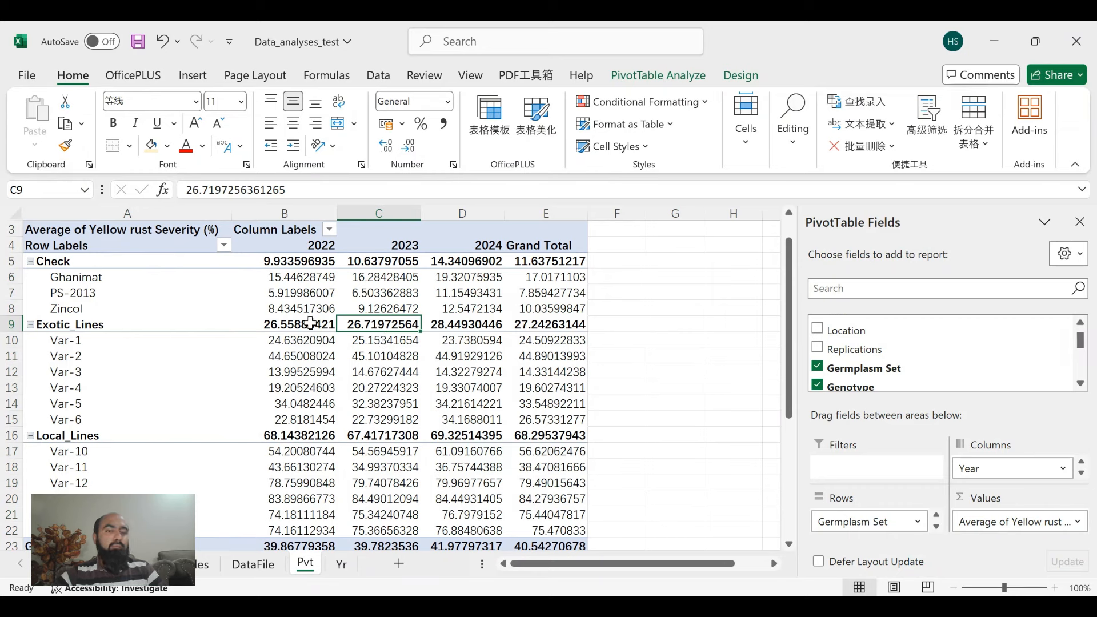
pyautogui.click(320, 324)
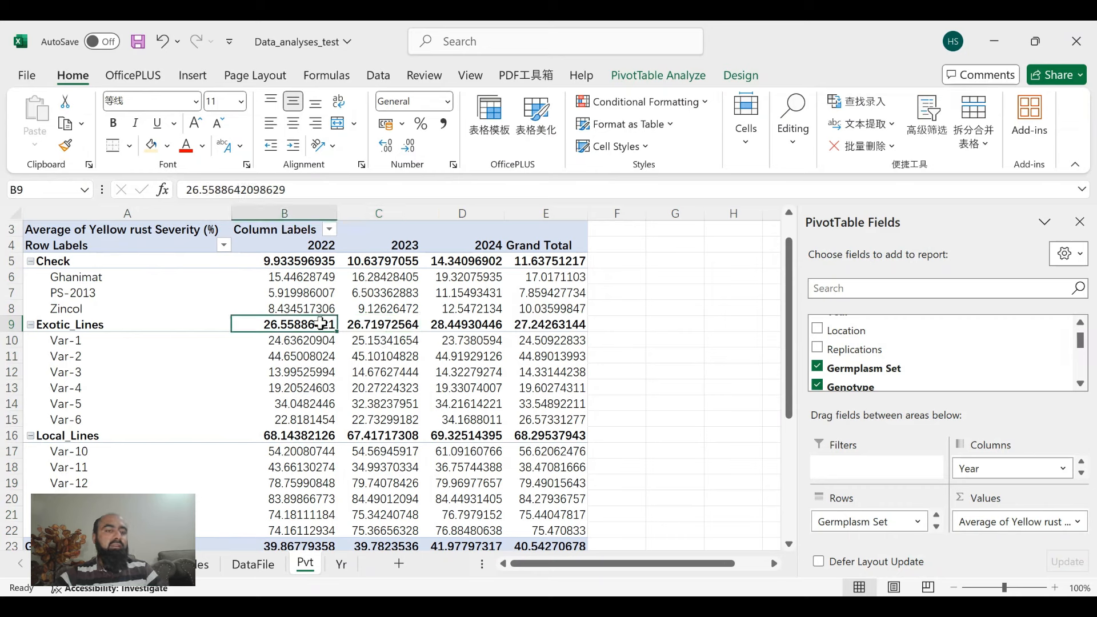
pyautogui.click(156, 326)
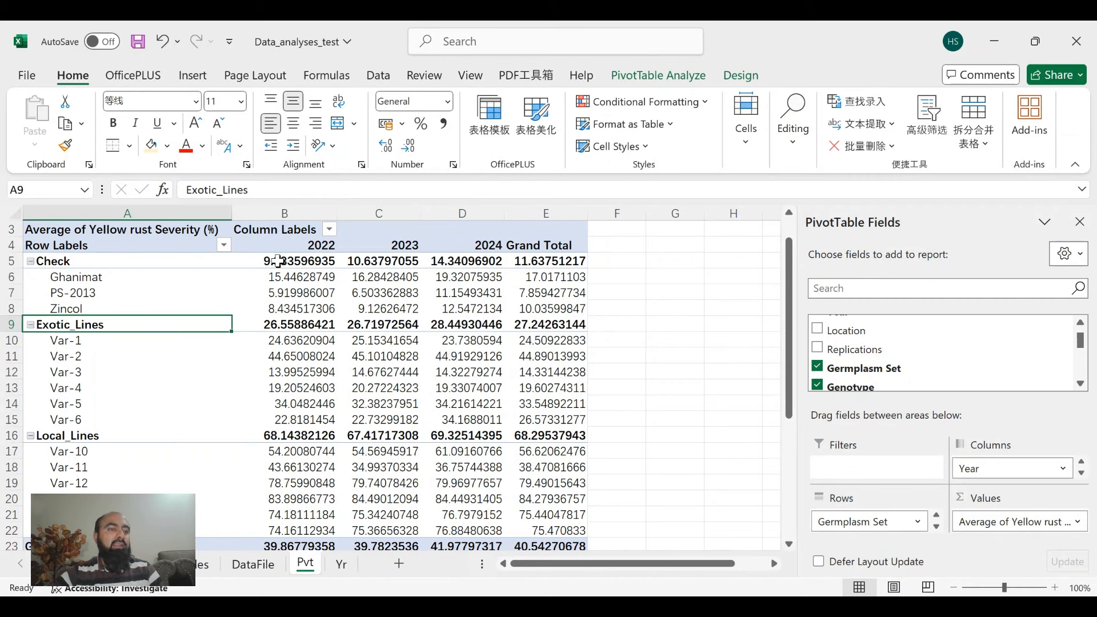
pyautogui.click(278, 261)
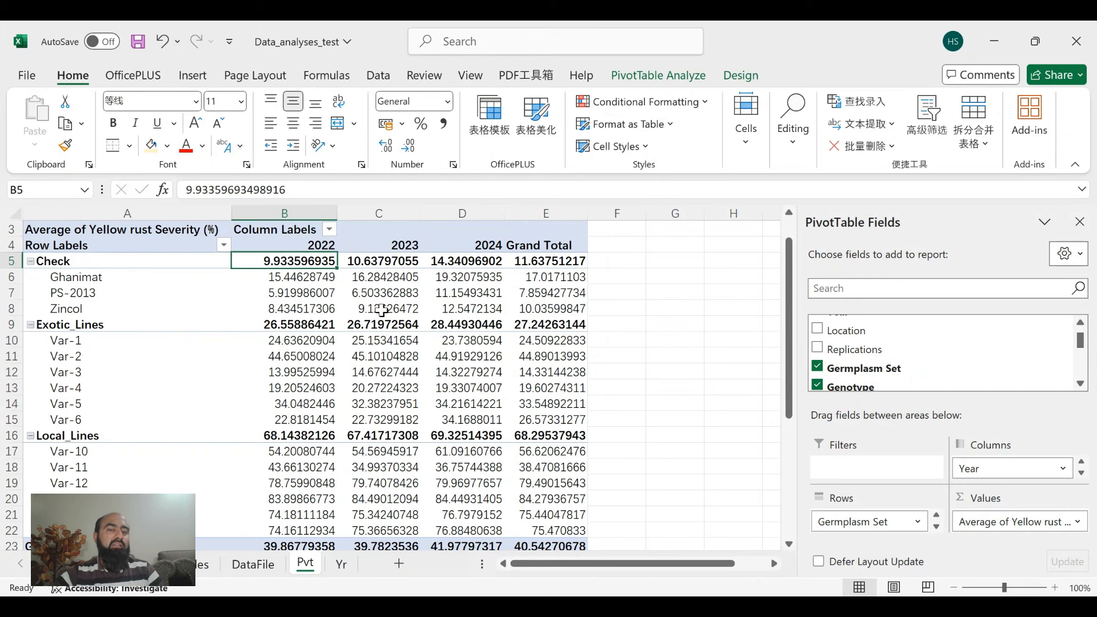
pyautogui.click(380, 325)
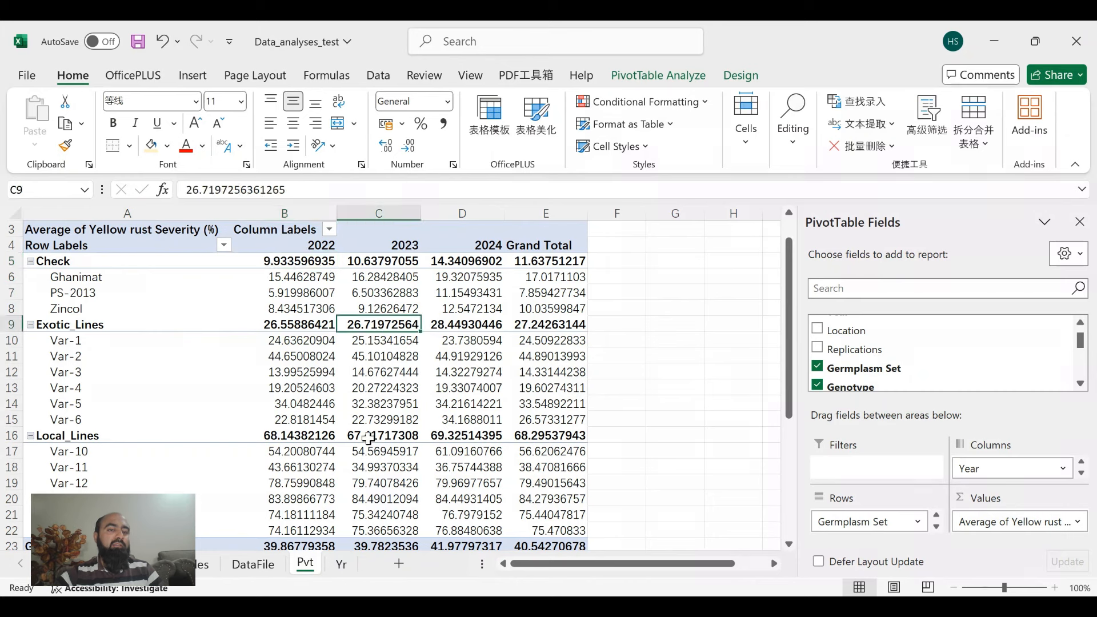
pyautogui.click(368, 439)
# Step: Remove the Germplasm Set subtotals from the pivot table
pyautogui.click(130, 294)
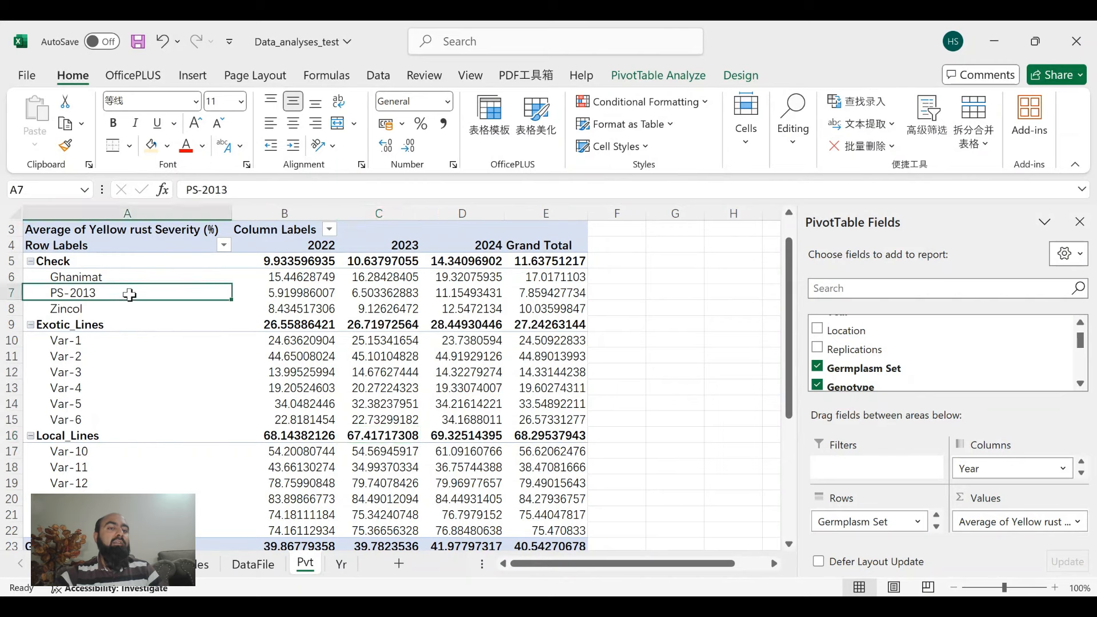
pyautogui.click(88, 261)
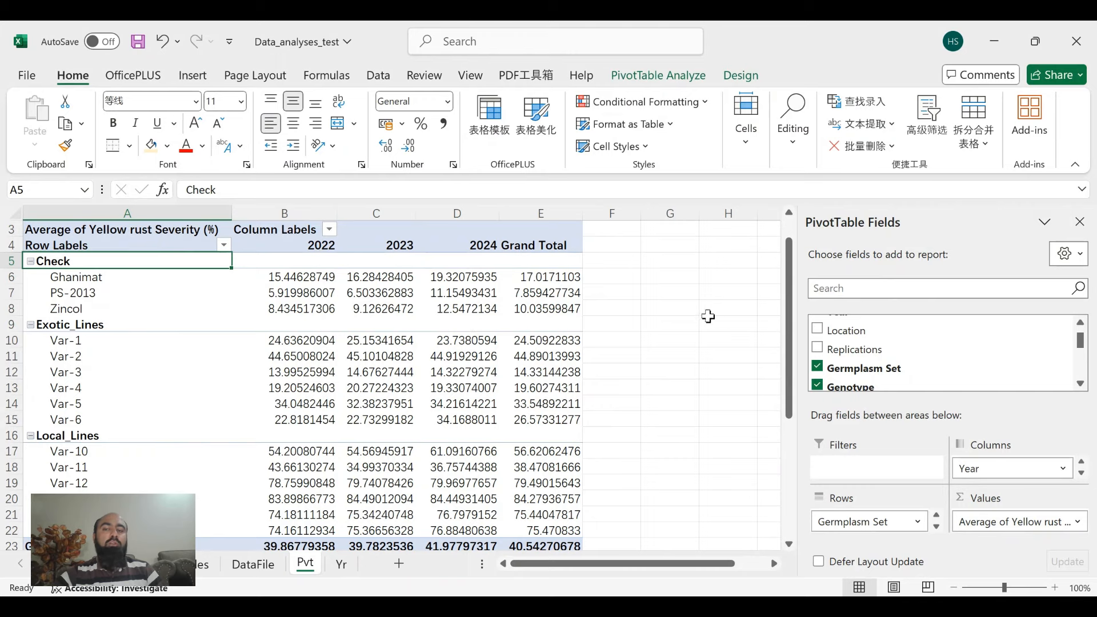
# Step: Copy the whole pivot table, A3:E23, and paste it as values on the Yr sheet starting at Q5
pyautogui.scroll(-4, 791, 339)
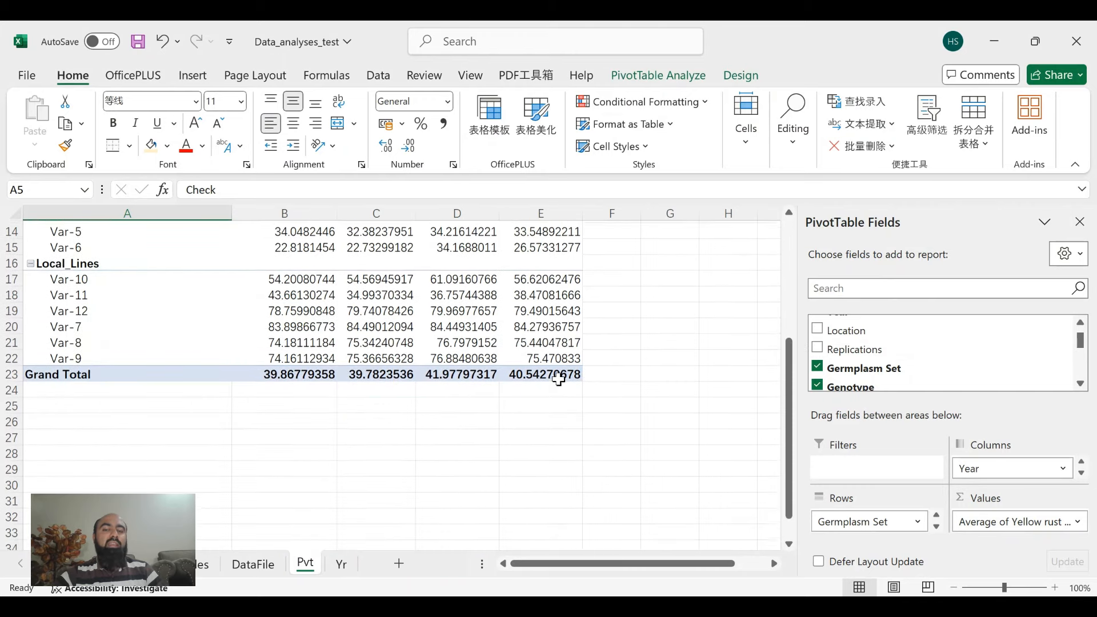
pyautogui.moveTo(565, 371); pyautogui.dragTo(38, 254)
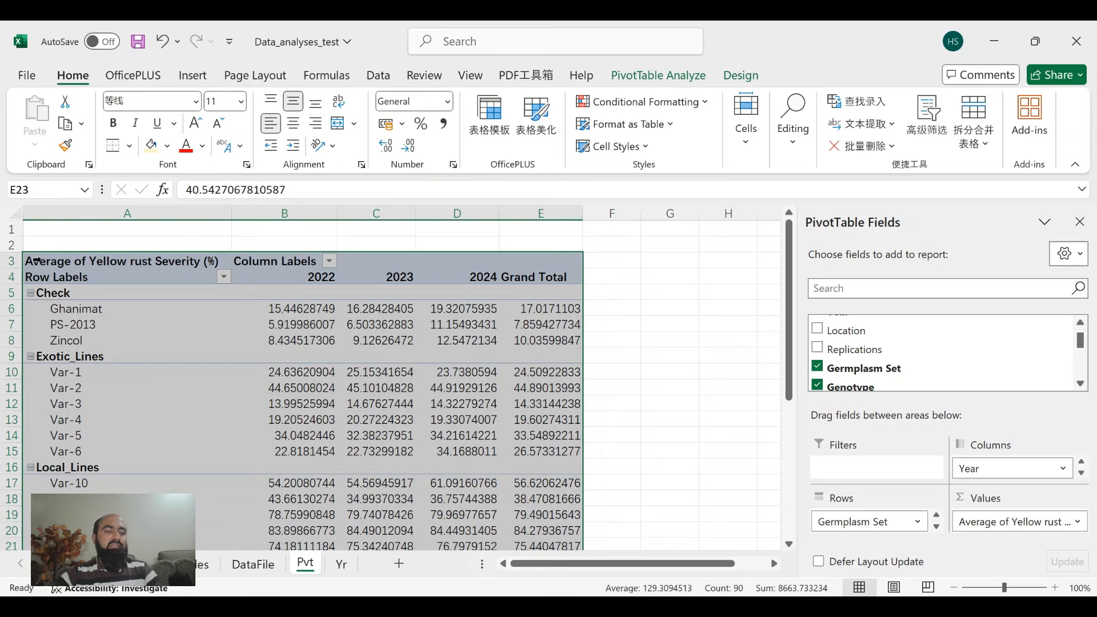
pyautogui.hotkey('ctrl', 'c')
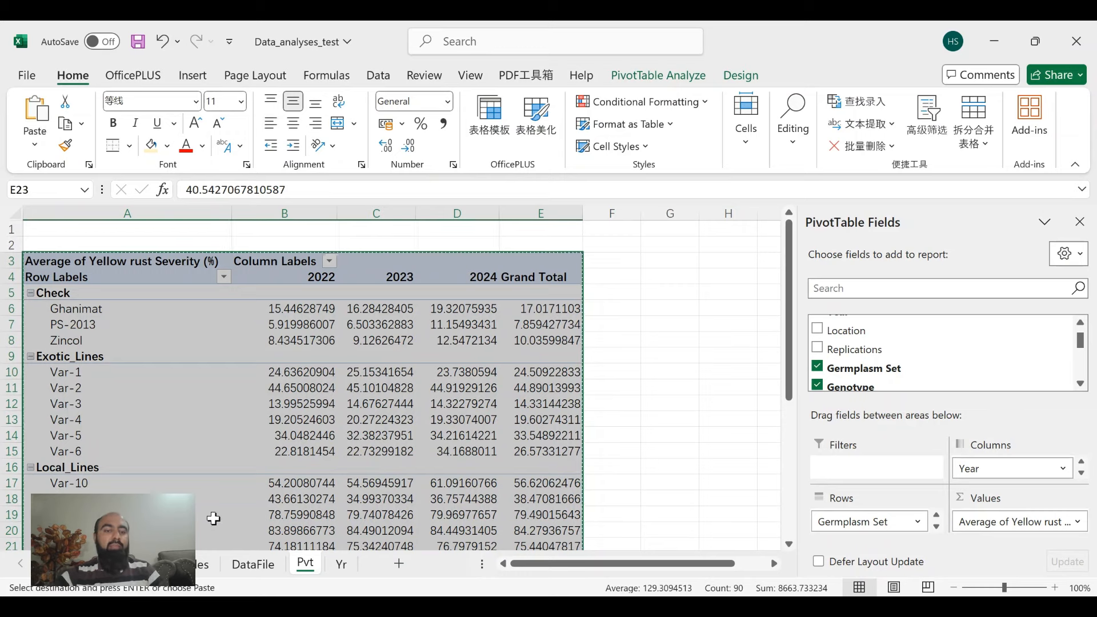
pyautogui.click(342, 564)
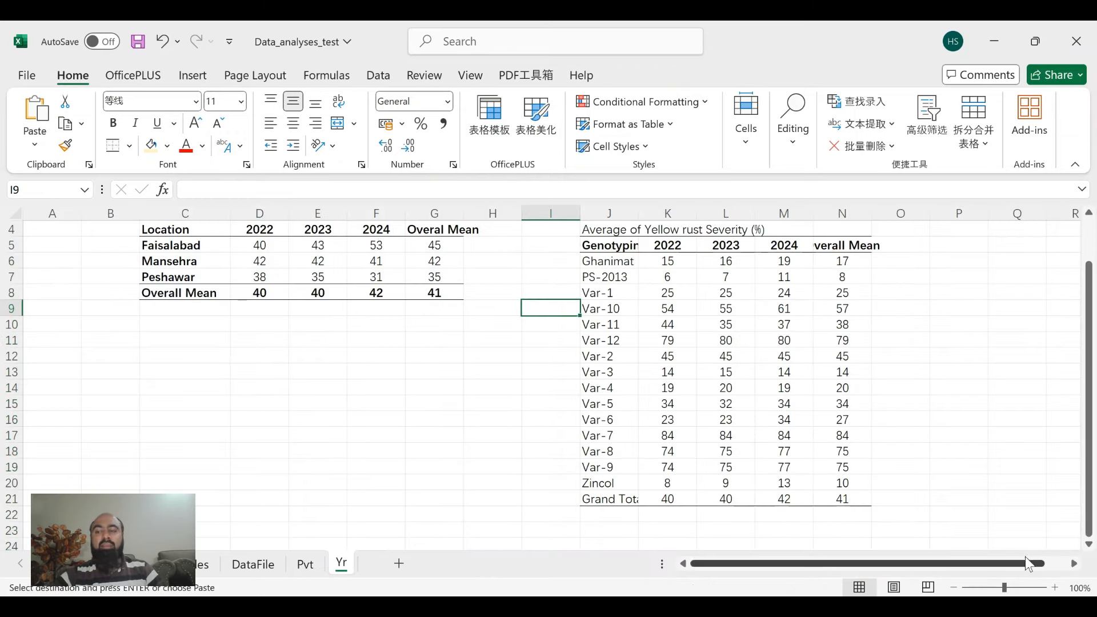
pyautogui.click(1074, 564)
pyautogui.click(1075, 565)
pyautogui.click(1074, 565)
pyautogui.click(1075, 565)
pyautogui.click(1074, 565)
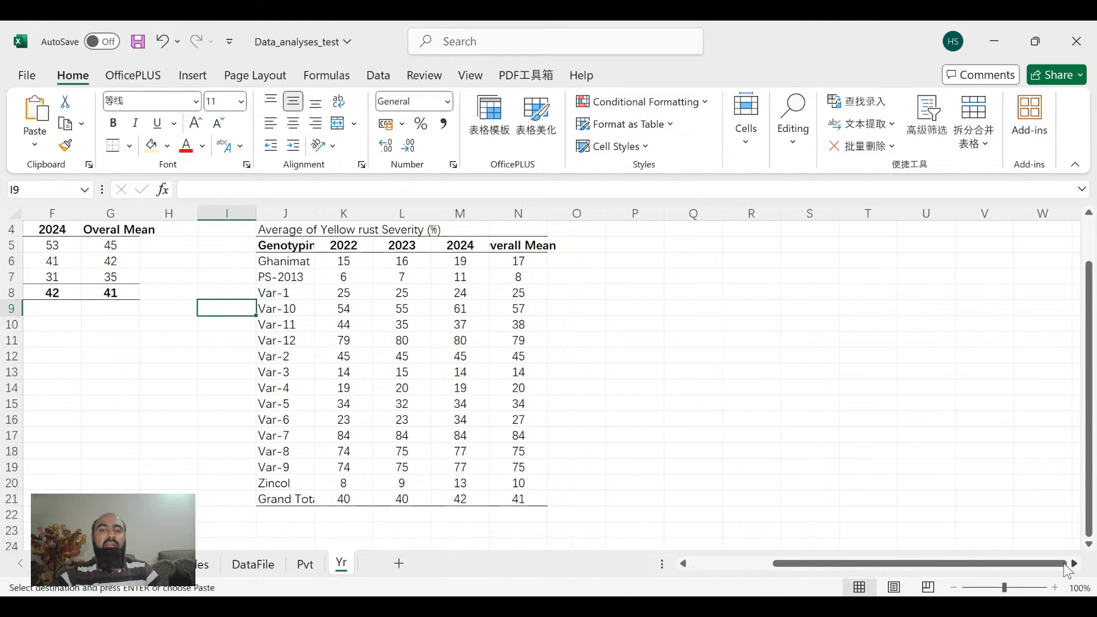
pyautogui.click(678, 240)
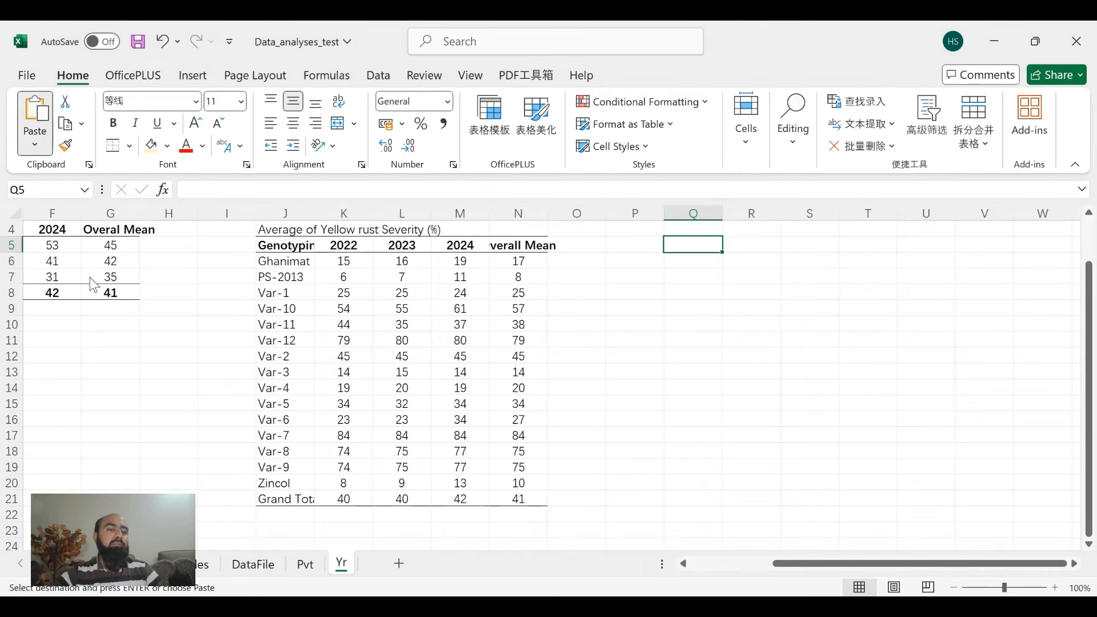
pyautogui.hotkey('ctrl', 'v')
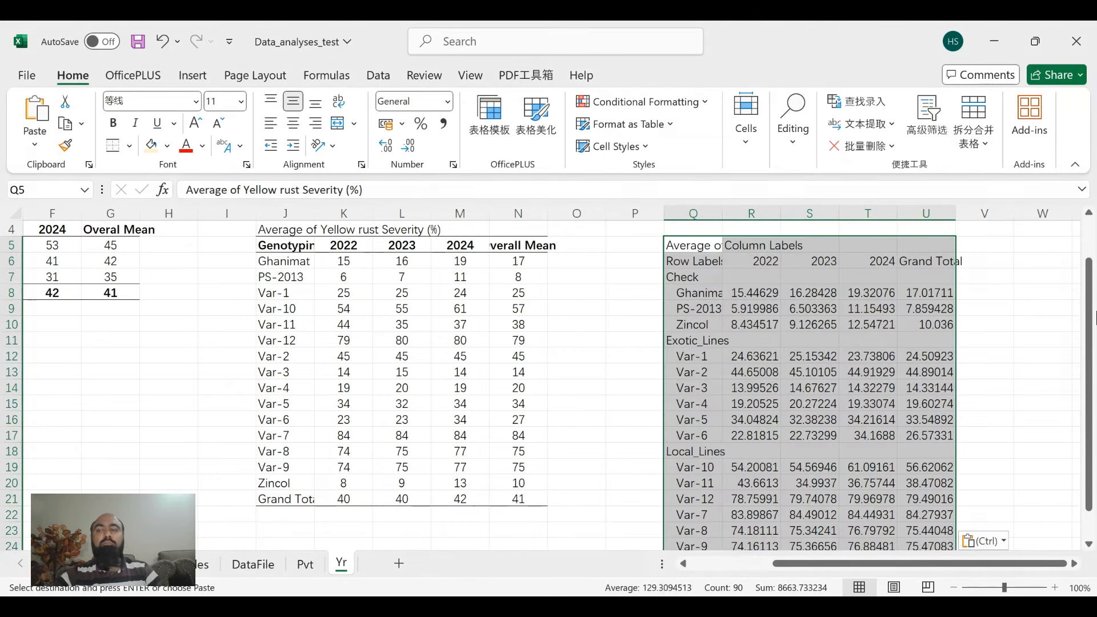
# Step: Move the Check label to P8 and merge and centre it across P8:P10 beside its genotypes
pyautogui.moveTo(1096, 318); pyautogui.dragTo(1095, 341)
pyautogui.click(692, 263)
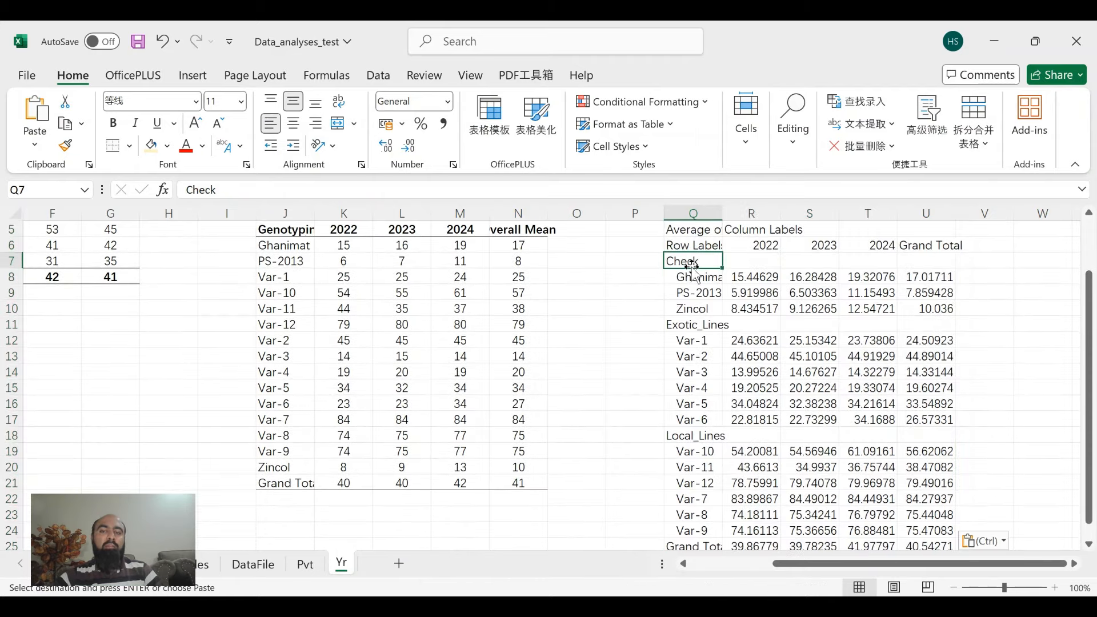
pyautogui.moveTo(693, 266); pyautogui.dragTo(638, 309)
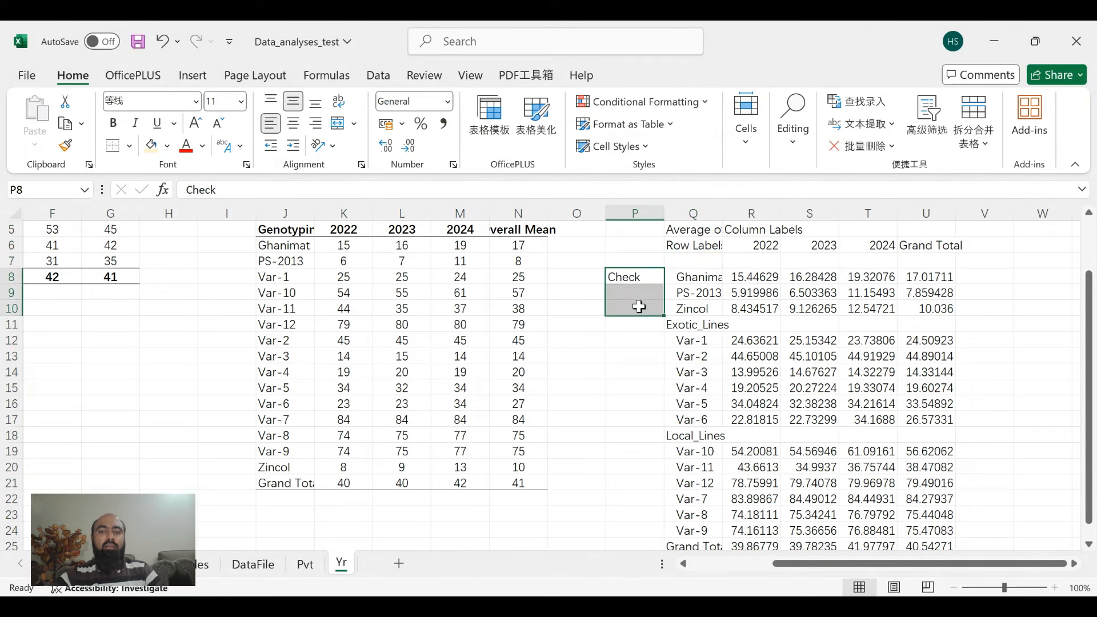
pyautogui.click(337, 123)
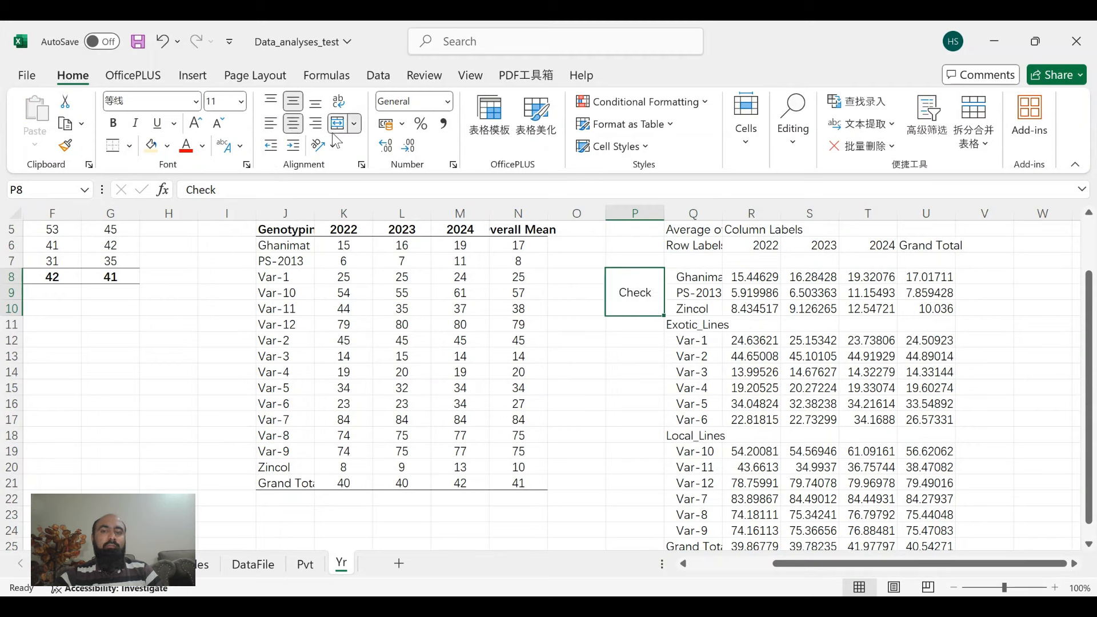
# Step: Move the Exotic_Lines label to P12 and merge and centre it across P12:P17 beside Var-1 to Var-6
pyautogui.click(704, 325)
pyautogui.moveTo(709, 332); pyautogui.dragTo(635, 345)
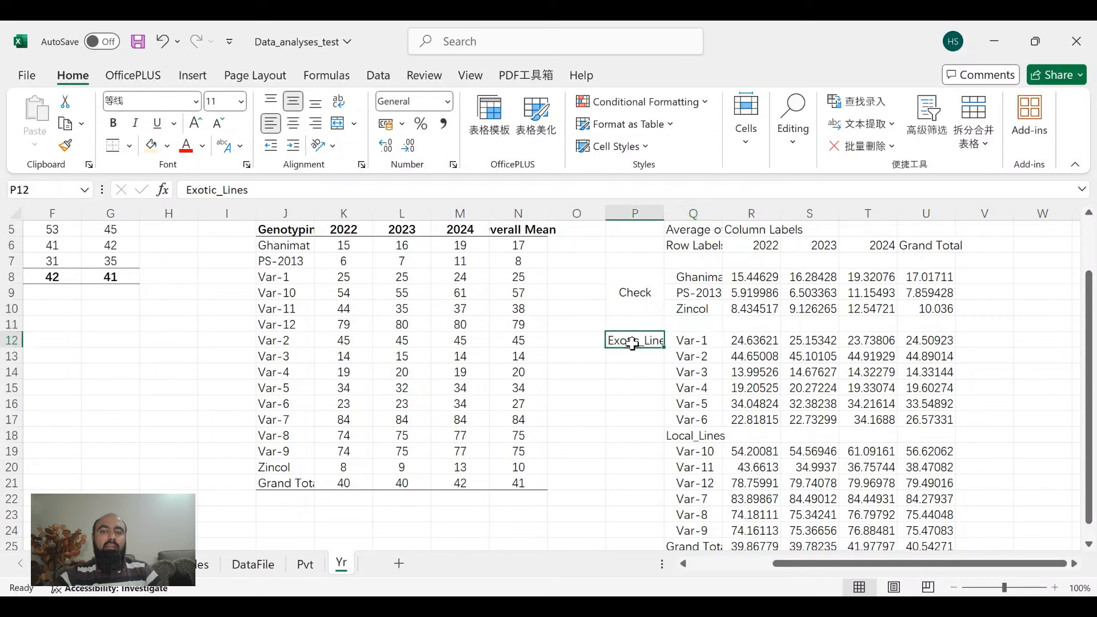
pyautogui.click(649, 279)
pyautogui.moveTo(643, 340); pyautogui.dragTo(657, 425)
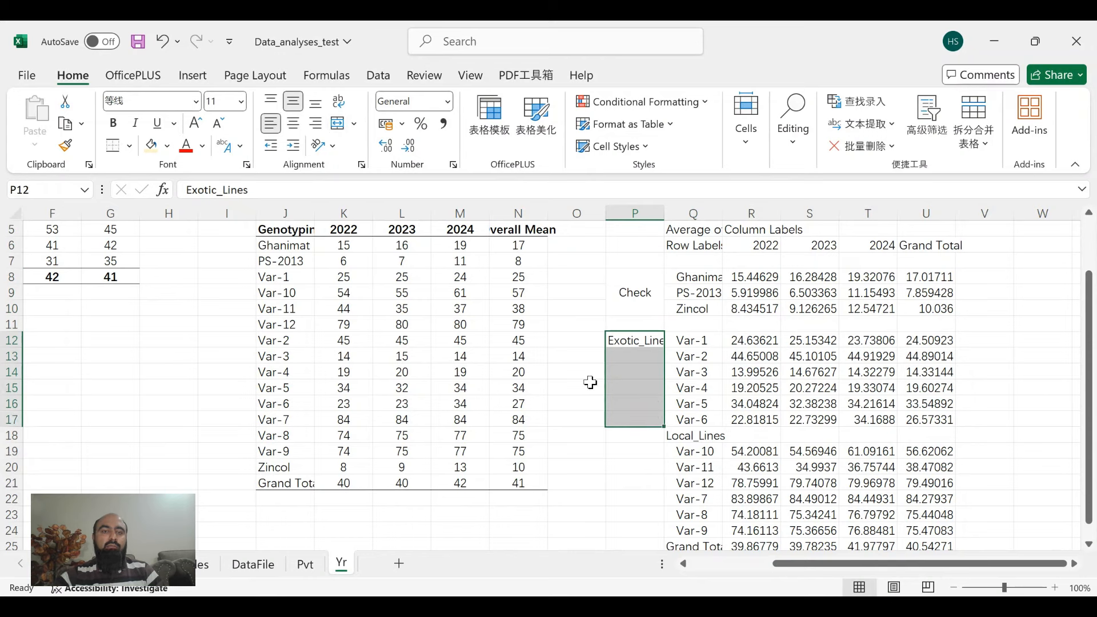
pyautogui.click(338, 124)
# Step: Move the Local_Lines label to P19 and merge and centre it across P19:P24 beside its six genotypes
pyautogui.click(706, 438)
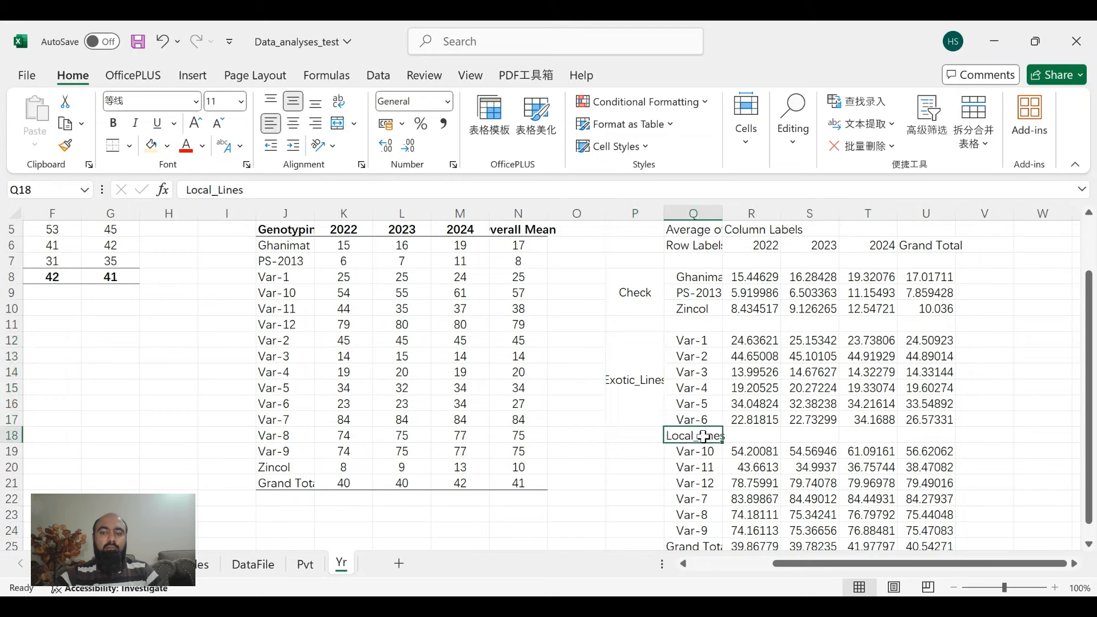
pyautogui.moveTo(702, 444); pyautogui.dragTo(637, 513)
pyautogui.click(1093, 531)
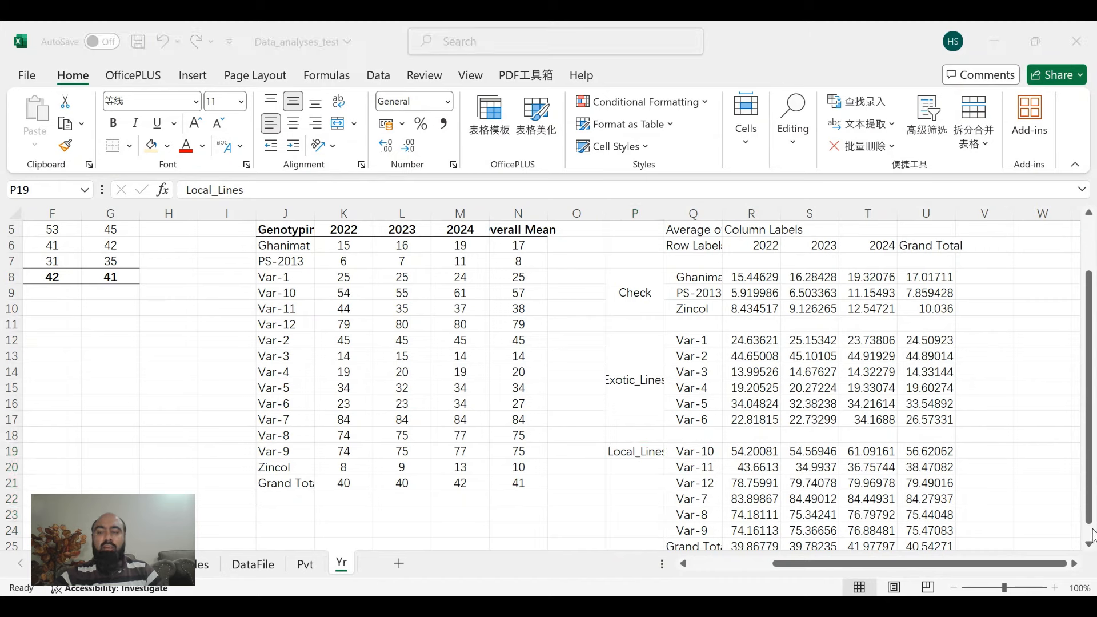
pyautogui.moveTo(1091, 503); pyautogui.dragTo(1092, 517)
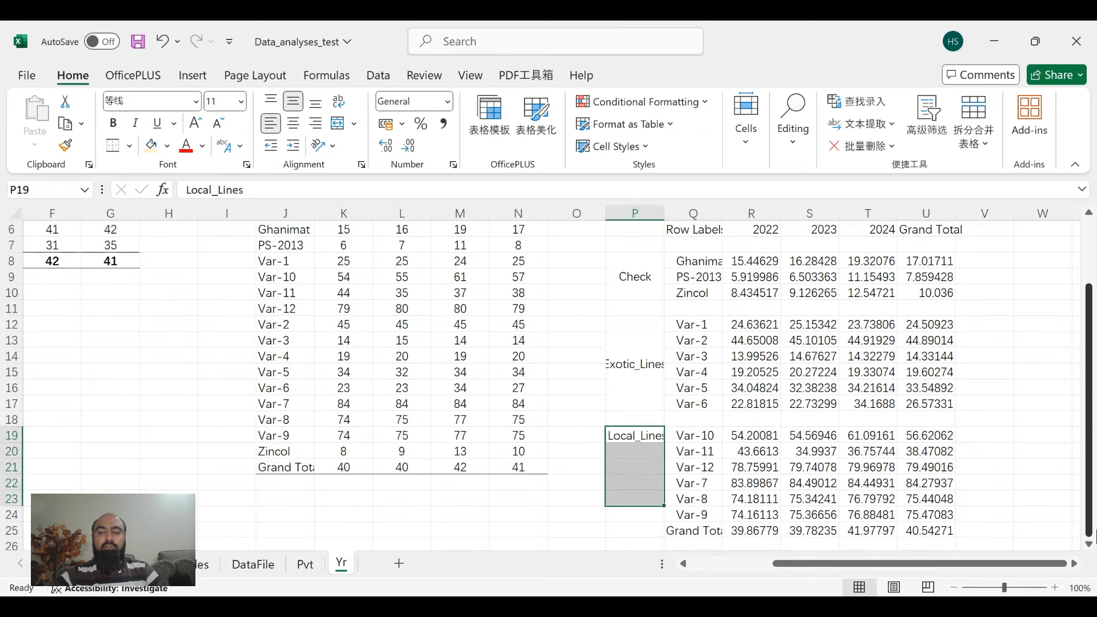
pyautogui.click(623, 506)
pyautogui.click(625, 435)
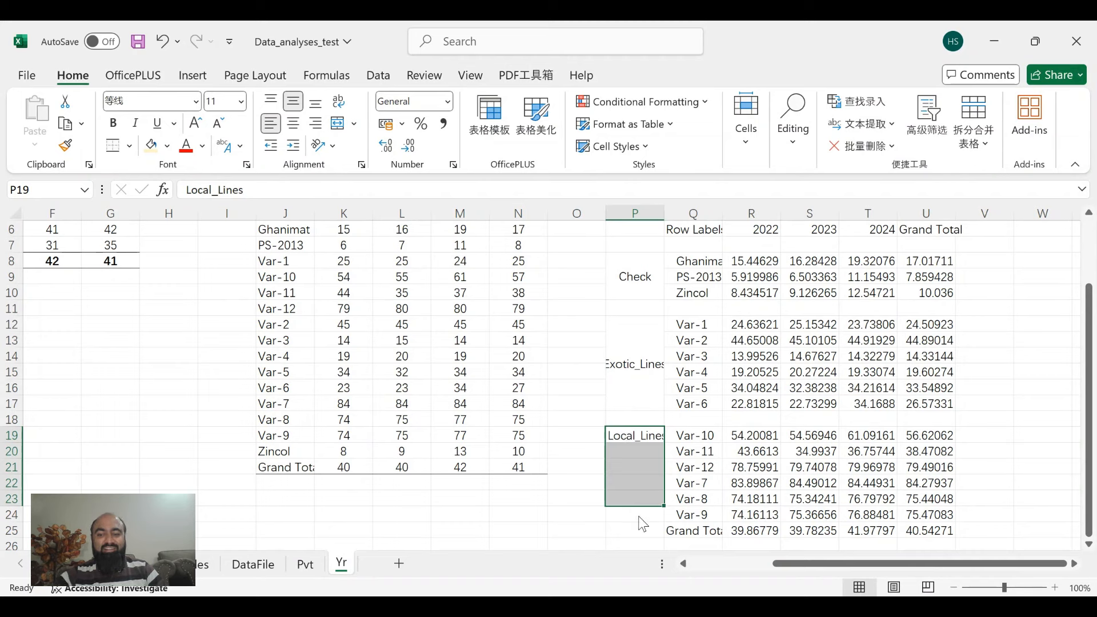
pyautogui.moveTo(640, 493); pyautogui.dragTo(639, 513)
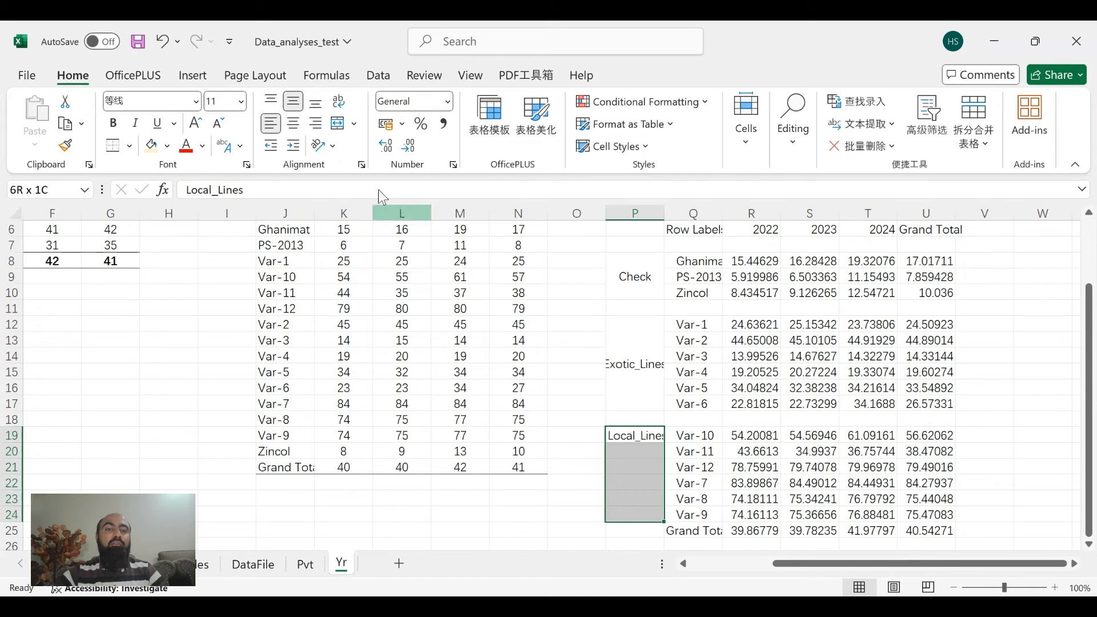
pyautogui.click(337, 125)
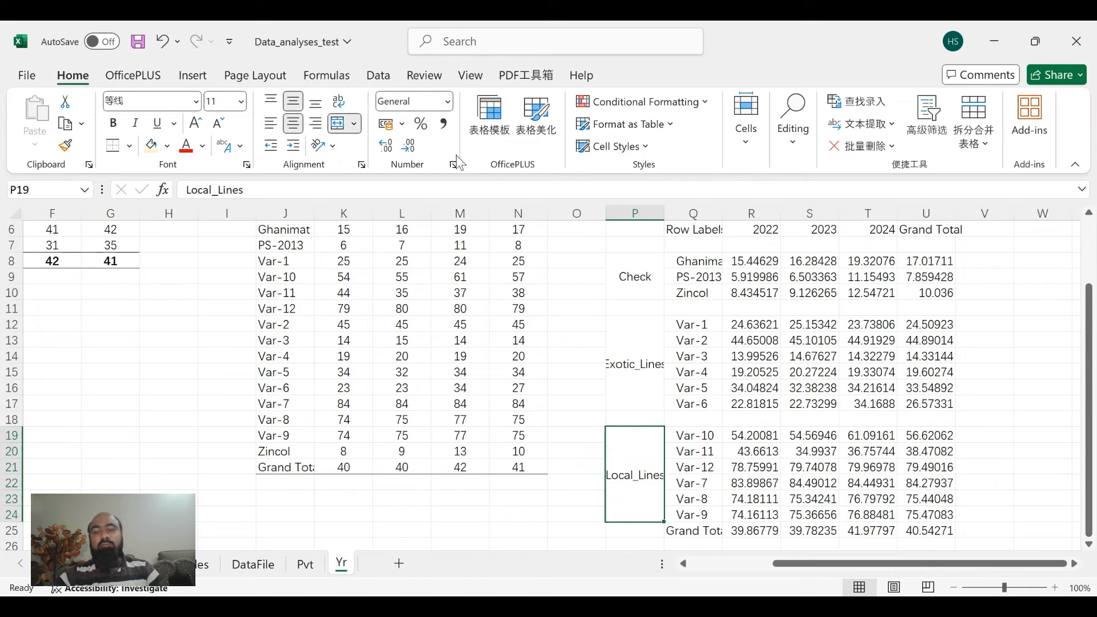
# Step: Add top and bottom borders to the Local_Lines, Exotic_Lines and Check blocks across columns P to U
pyautogui.moveTo(650, 467); pyautogui.dragTo(930, 478)
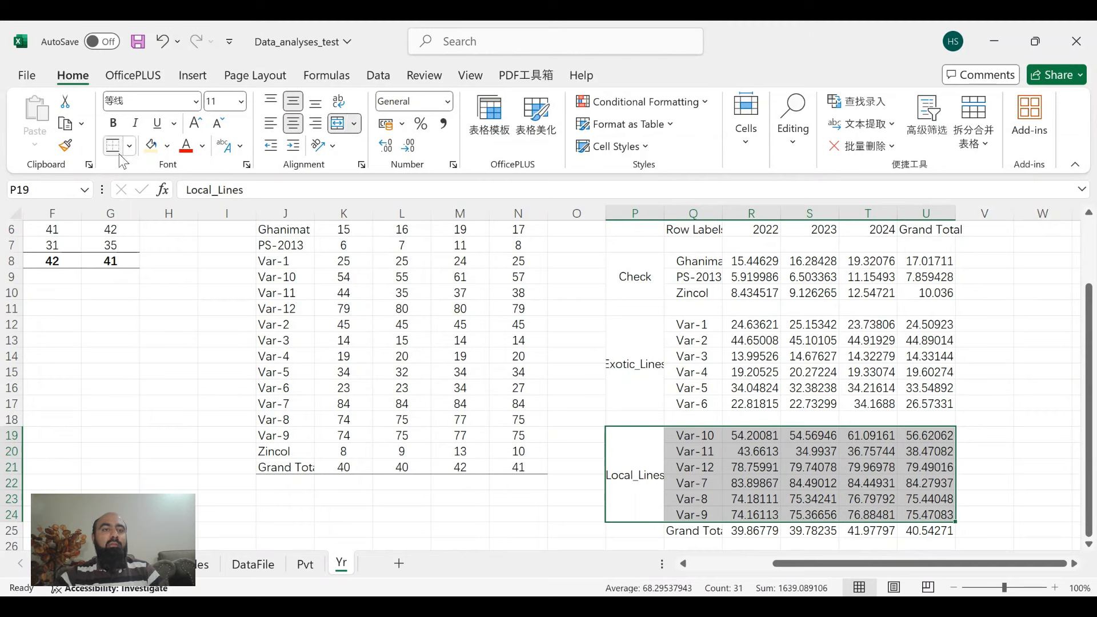
pyautogui.moveTo(649, 351); pyautogui.dragTo(919, 362)
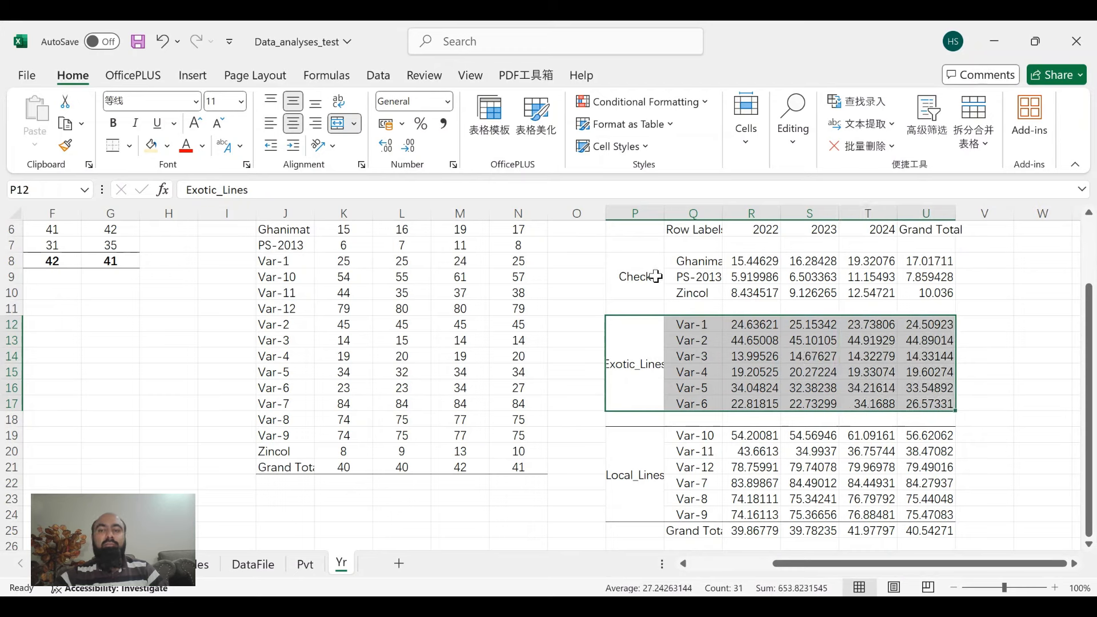
pyautogui.moveTo(665, 277); pyautogui.dragTo(923, 292)
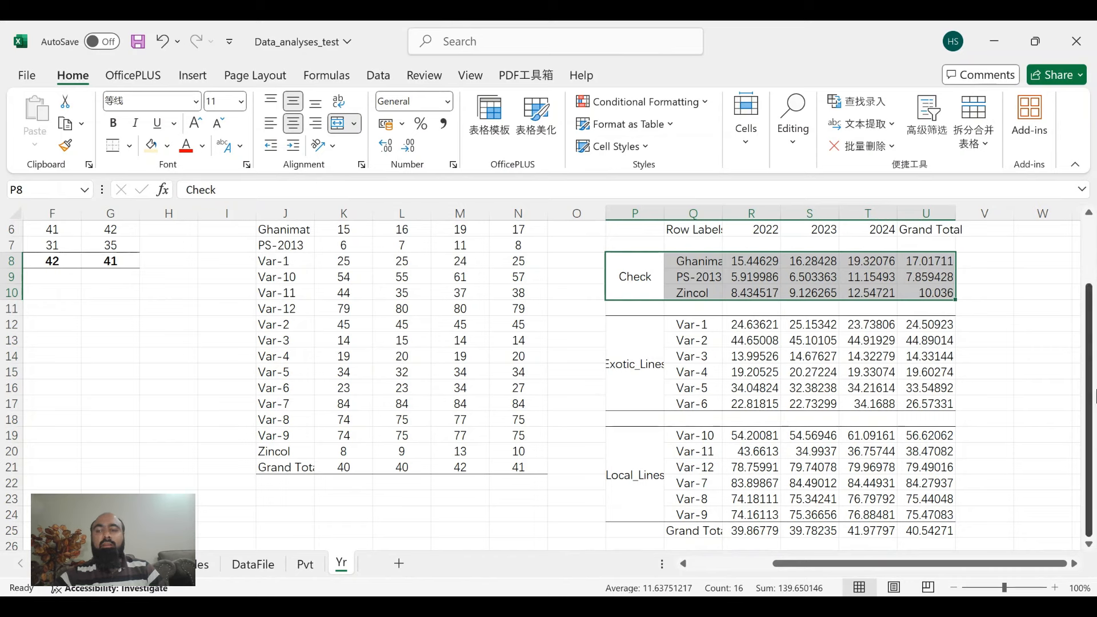
# Step: Copy the formatted year and Overall Mean headers from K5:N5 and place them in R7:U7 above the germplasm table values
pyautogui.scroll(2, 1092, 420)
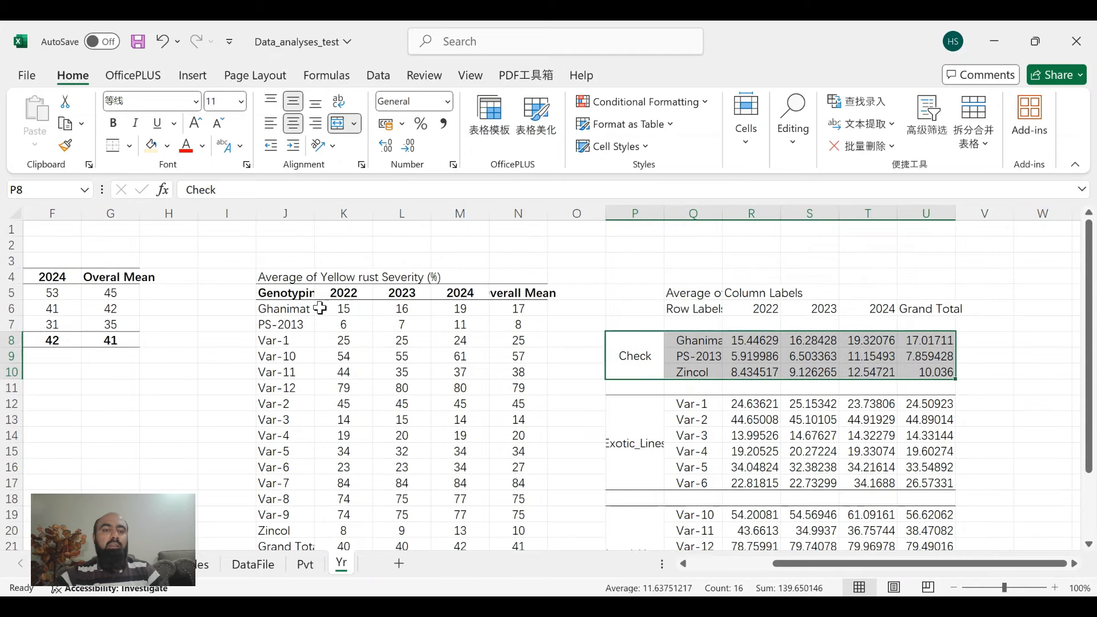
pyautogui.moveTo(340, 293); pyautogui.dragTo(528, 297)
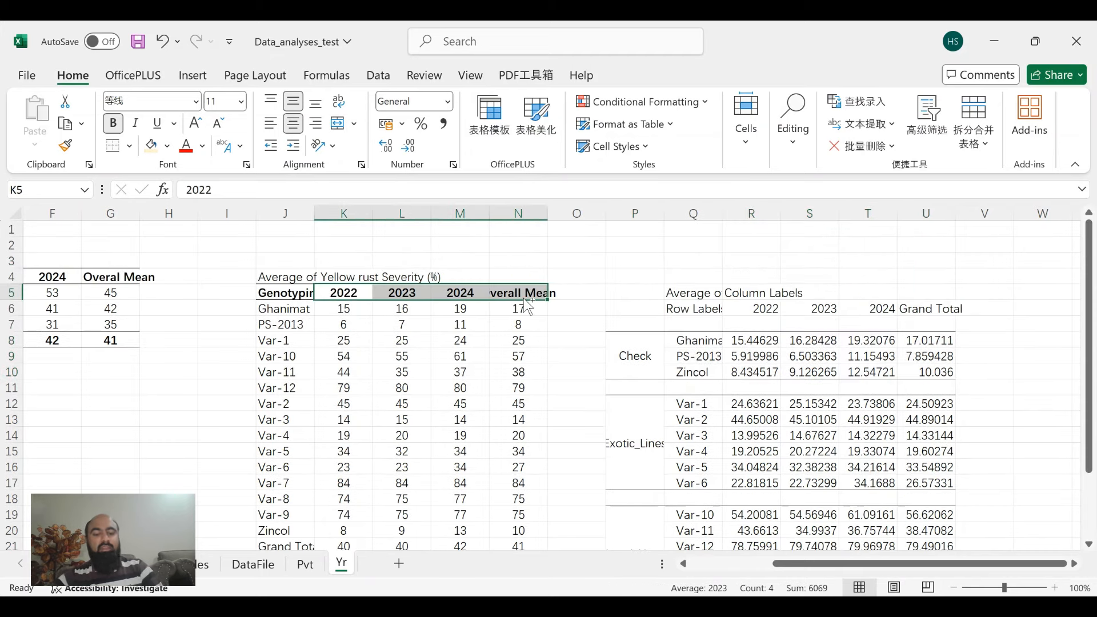
pyautogui.hotkey('ctrl', 'c')
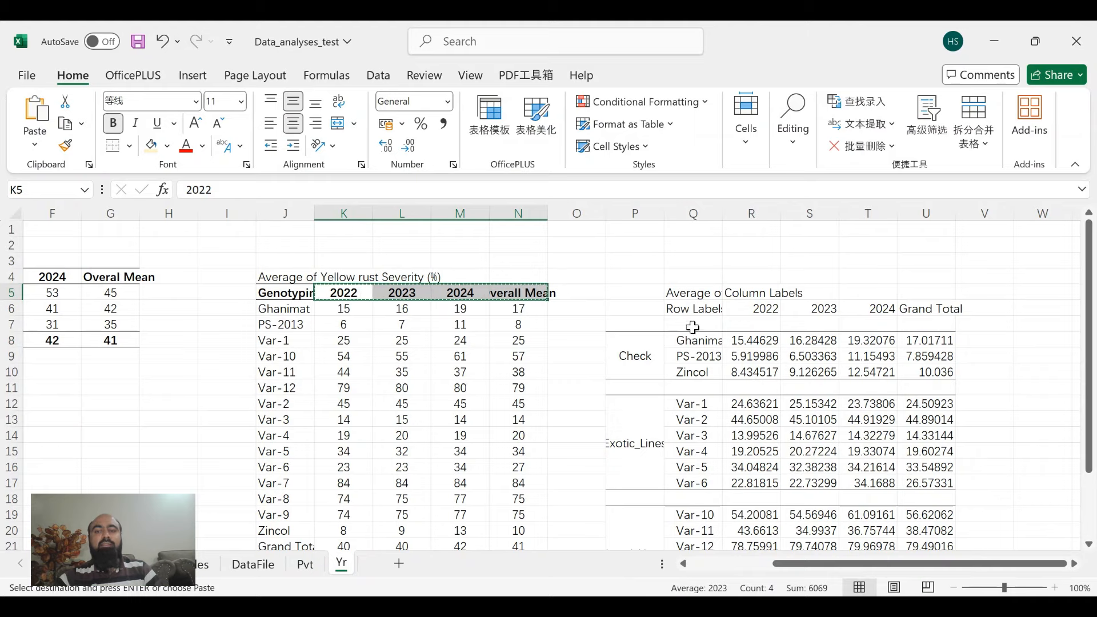
pyautogui.click(692, 325)
pyautogui.hotkey('ctrl', 'v')
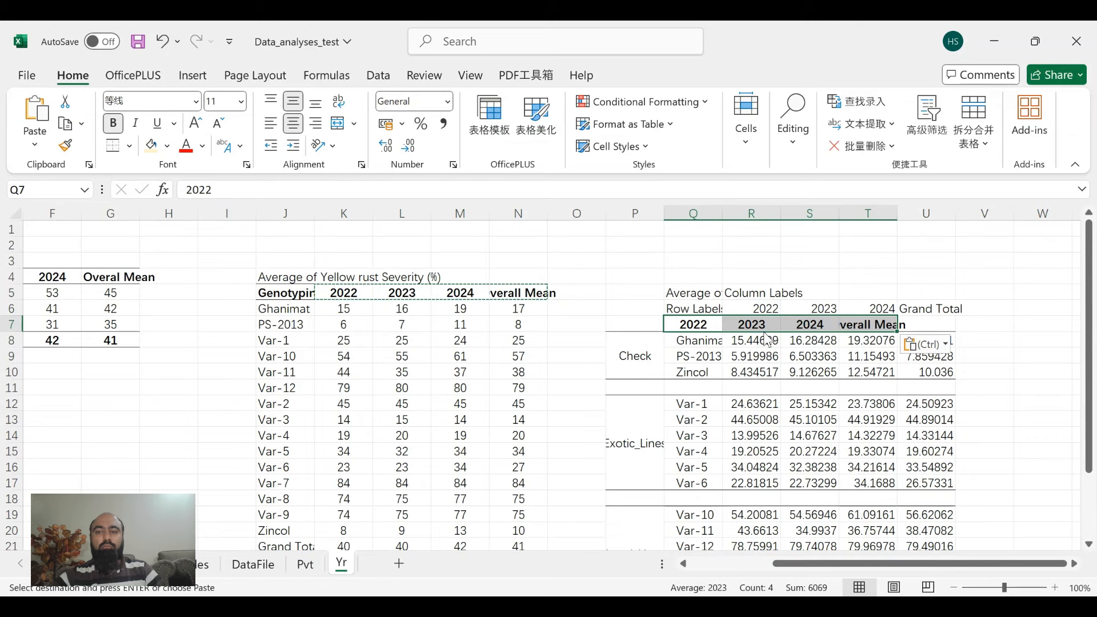
pyautogui.moveTo(766, 337); pyautogui.dragTo(822, 336)
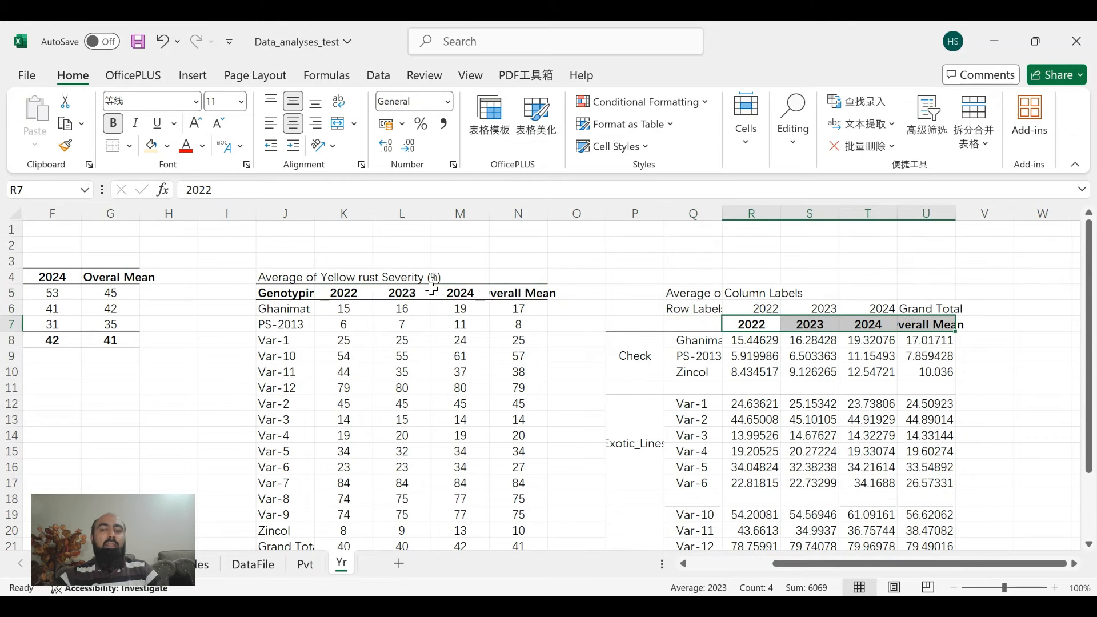
# Step: Enter the headers Genotype in Q7 and Germplasm set in P7
pyautogui.click(708, 325)
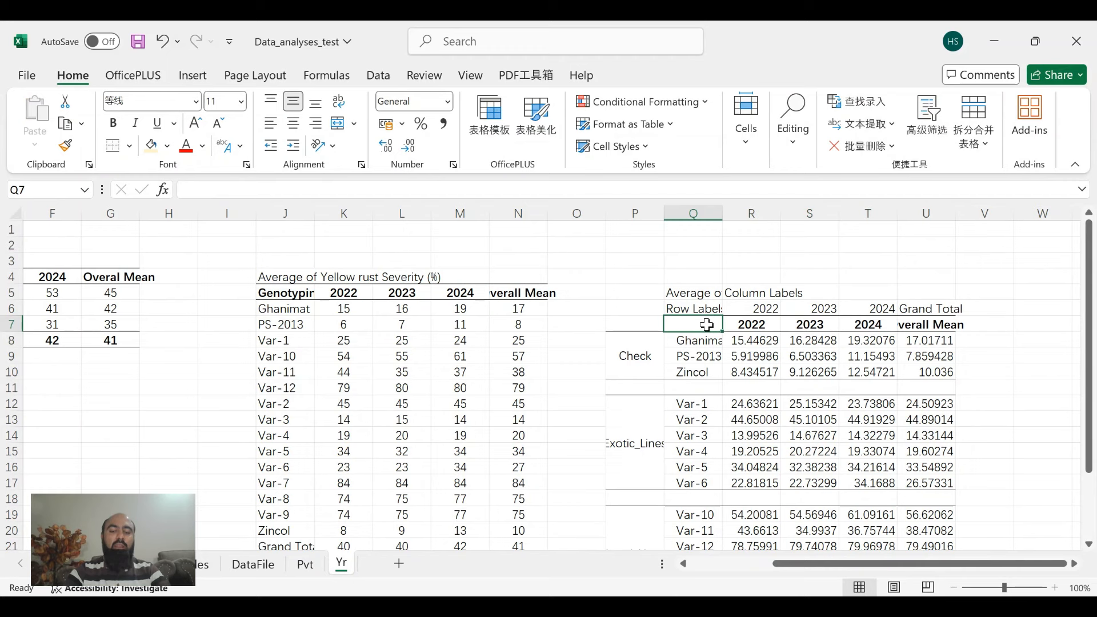
pyautogui.write('Genotype')
pyautogui.press('Left')
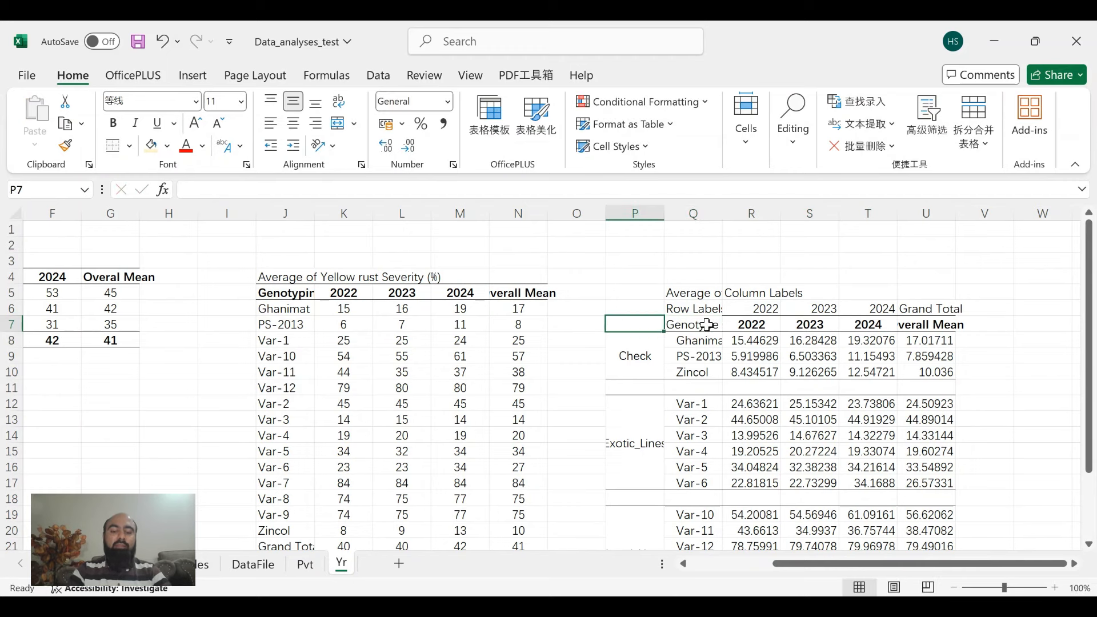
pyautogui.write('Germplasm se')
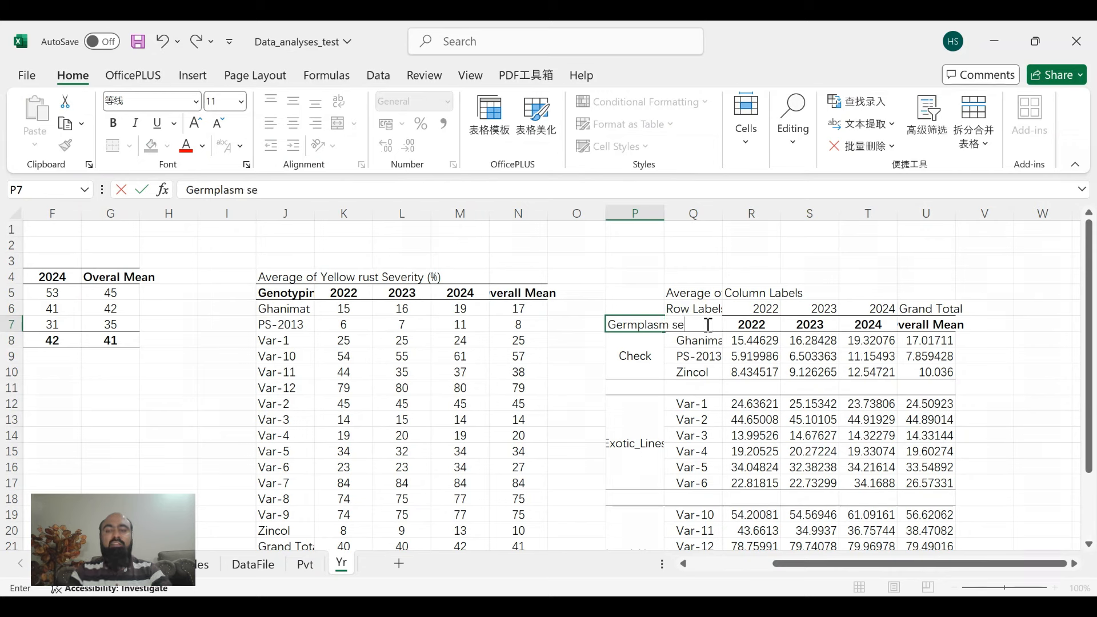
pyautogui.press('Return')
# Step: Clear the old pivot header row in Q6:U6 and the Column Labels text in R5
pyautogui.click(695, 308)
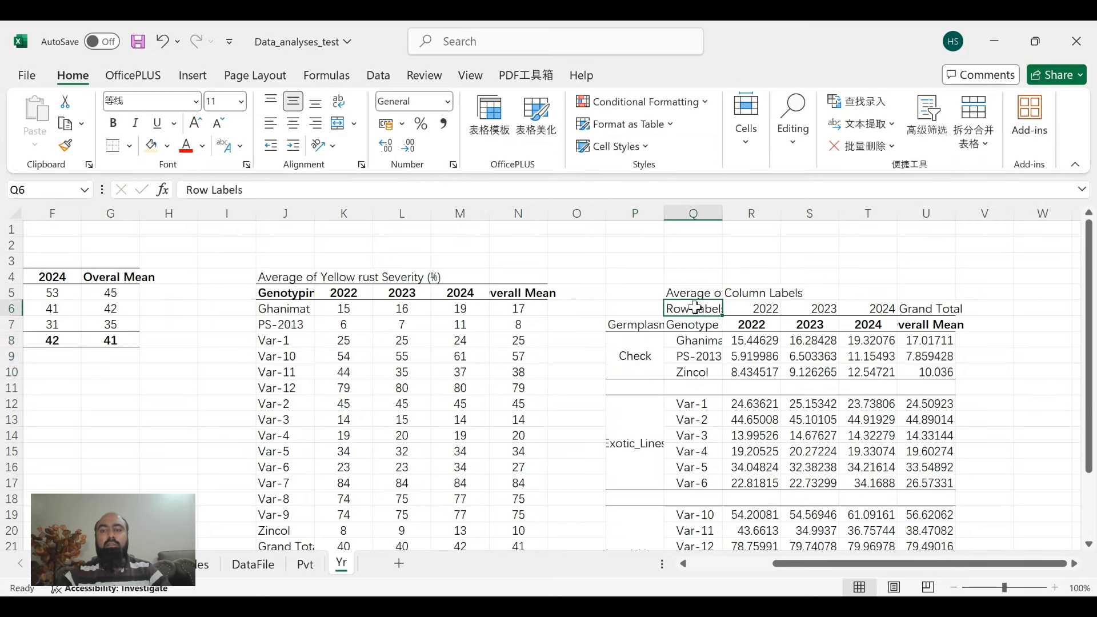
pyautogui.hotkey('shift', 'Right')
pyautogui.hotkey('shift', 'Right')
pyautogui.hotkey('shift', 'Right')
pyautogui.hotkey('shift', 'Right')
pyautogui.hotkey('shift', 'Right')
pyautogui.hotkey('shift', 'Left')
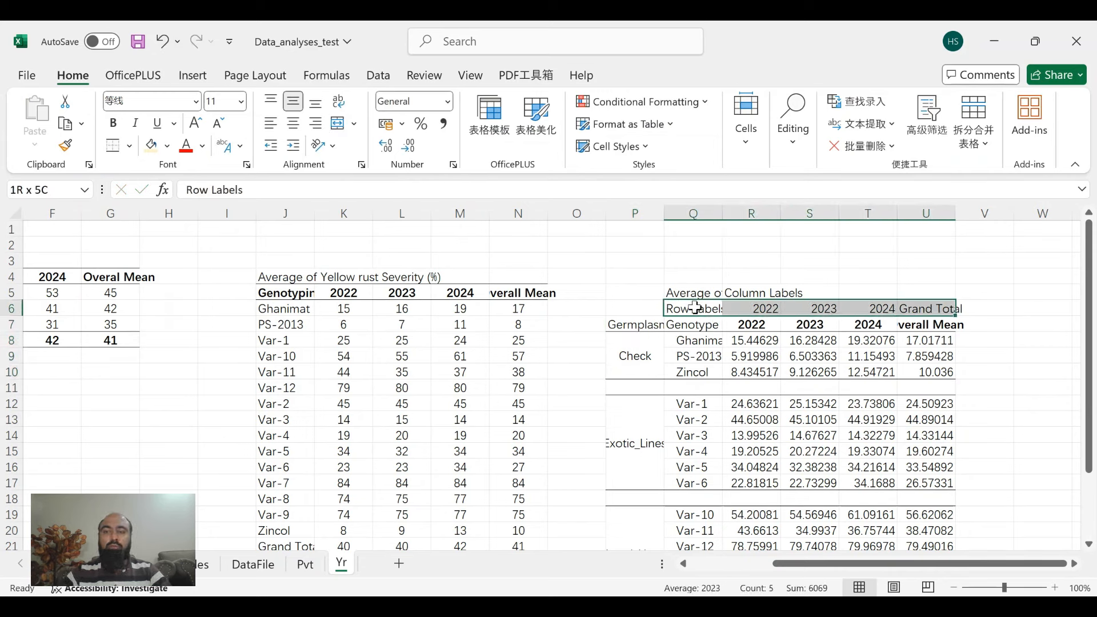
pyautogui.press('Delete')
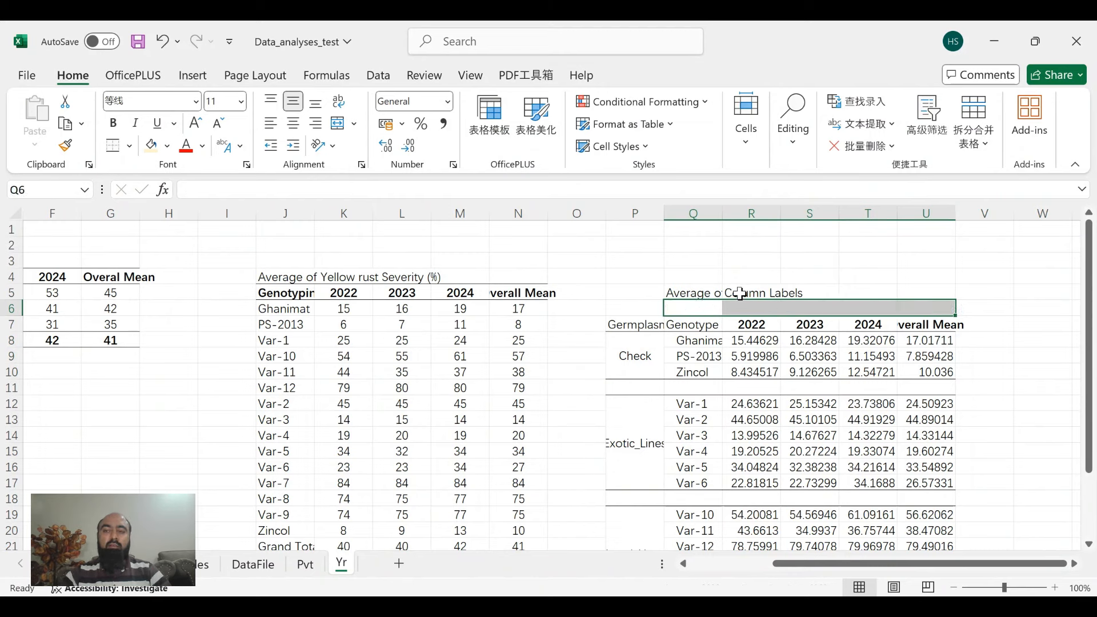
pyautogui.click(740, 294)
pyautogui.press('Delete')
pyautogui.click(681, 292)
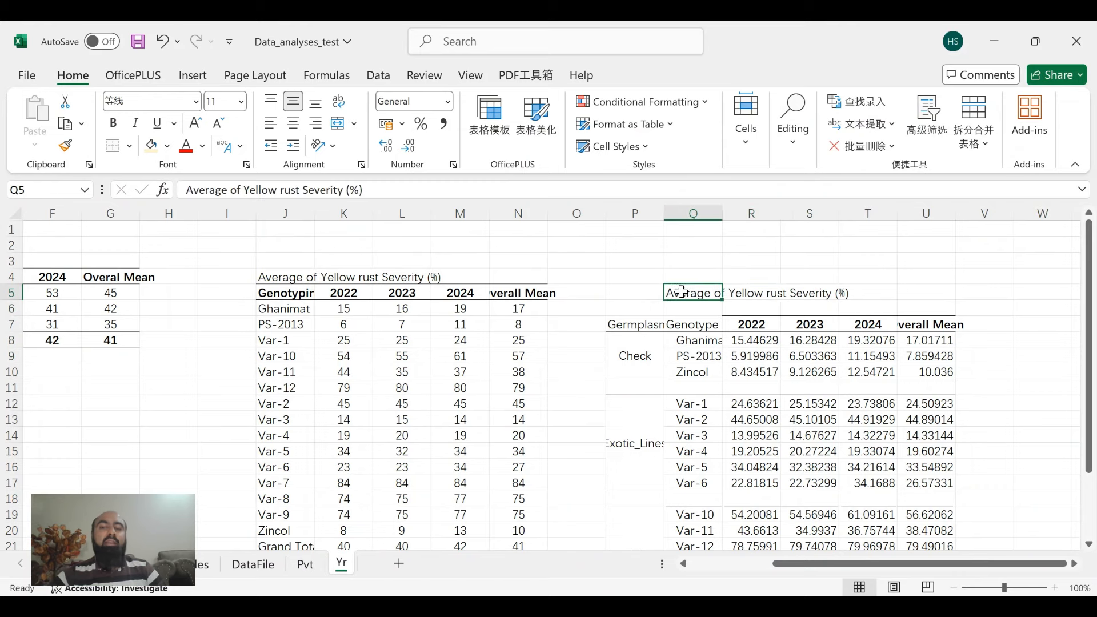
# Step: Make the Germplasm set and Genotype headers and all the set and genotype labels below them bold
pyautogui.moveTo(1092, 317); pyautogui.dragTo(1095, 357)
pyautogui.moveTo(645, 280); pyautogui.dragTo(698, 279)
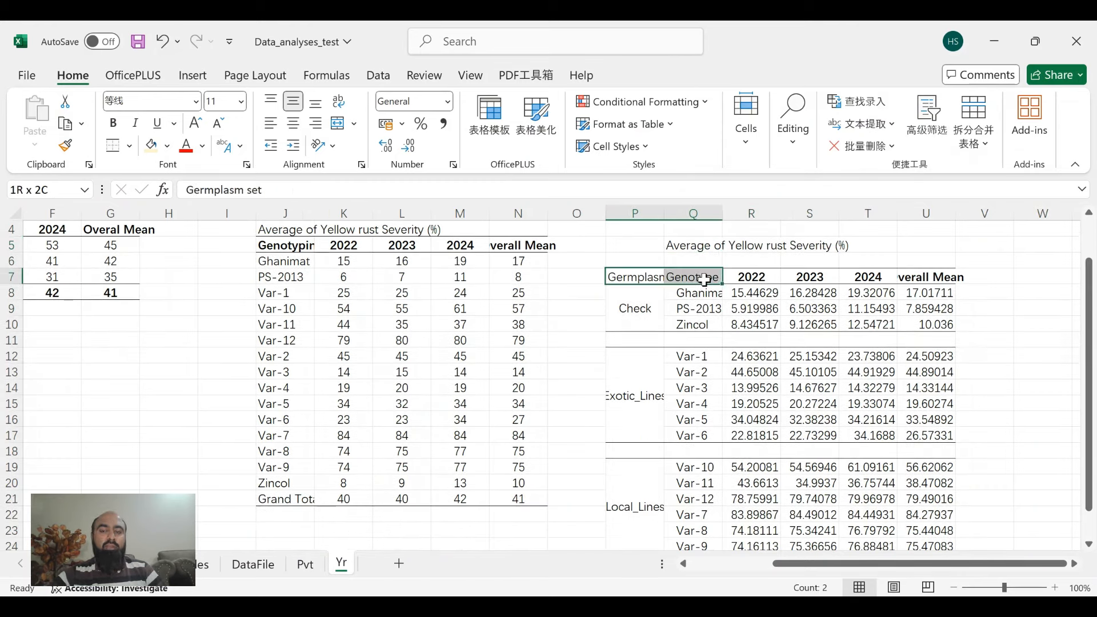
pyautogui.hotkey('ctrl', 'b')
pyautogui.moveTo(650, 307); pyautogui.dragTo(691, 510)
pyautogui.hotkey('ctrl', 'b')
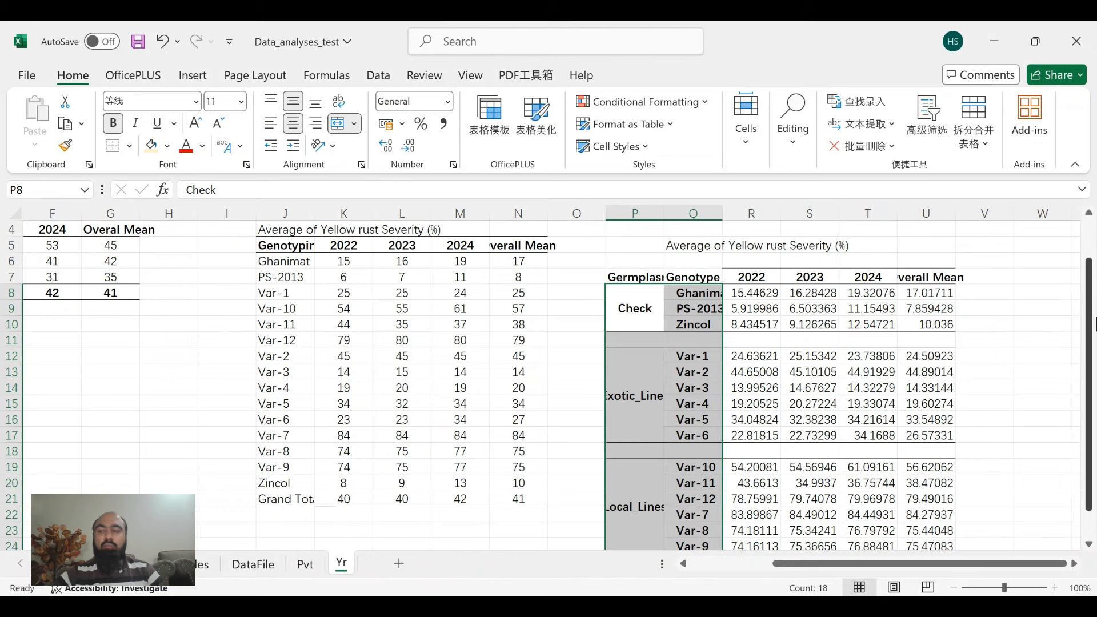
# Step: Delete the blank cells separating the three germplasm blocks in columns P to U, shifting the cells below up
pyautogui.moveTo(1091, 342); pyautogui.dragTo(1091, 368)
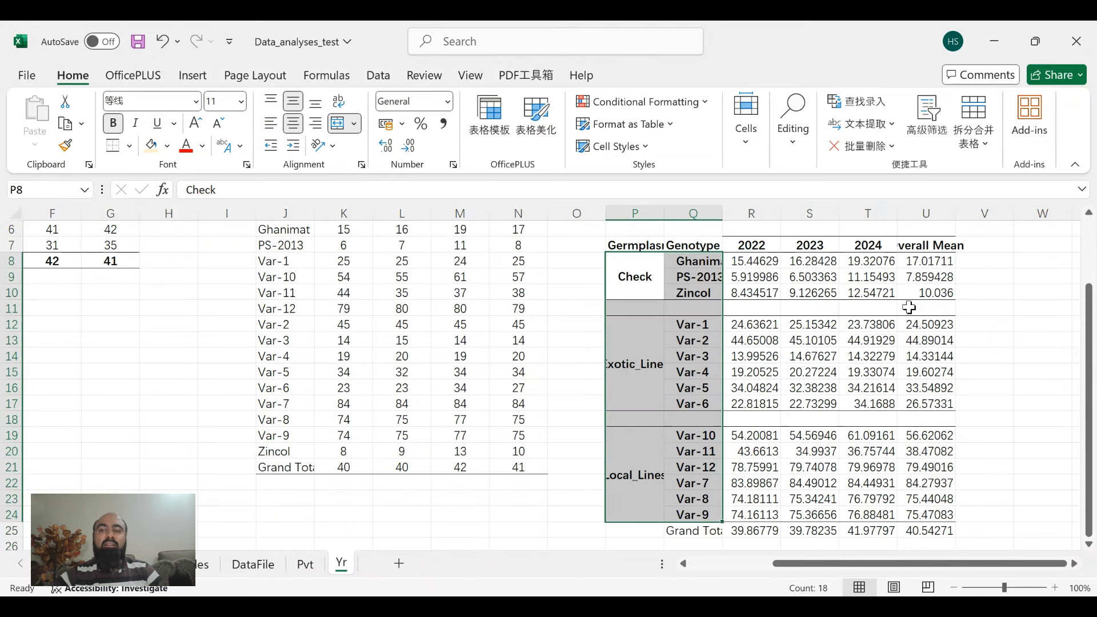
pyautogui.moveTo(909, 308); pyautogui.dragTo(636, 309)
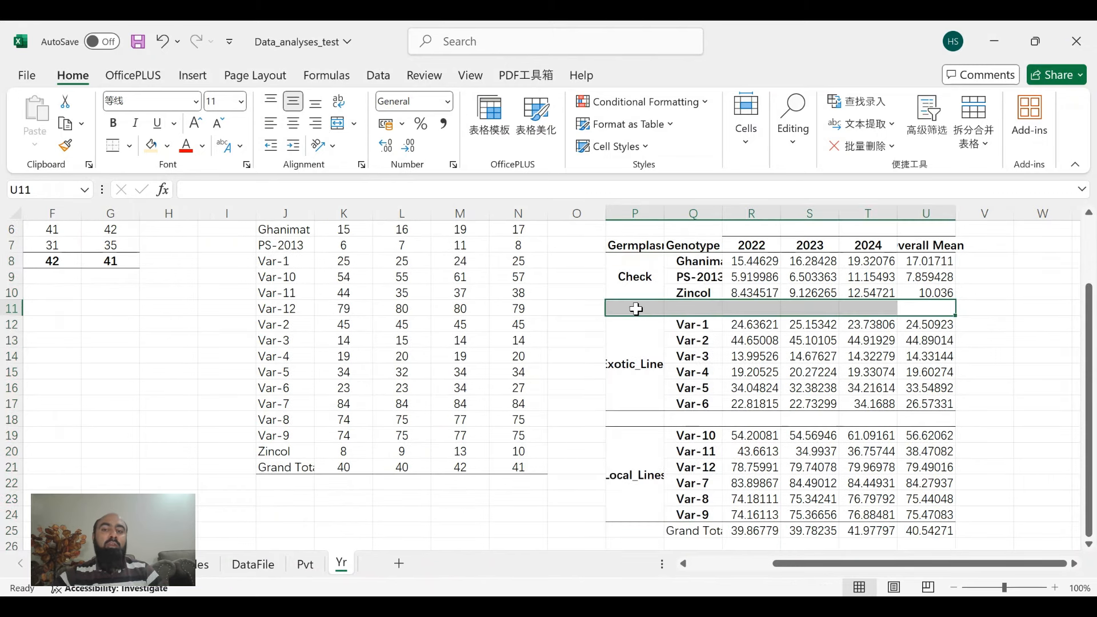
pyautogui.hotkey('ctrl', '1')
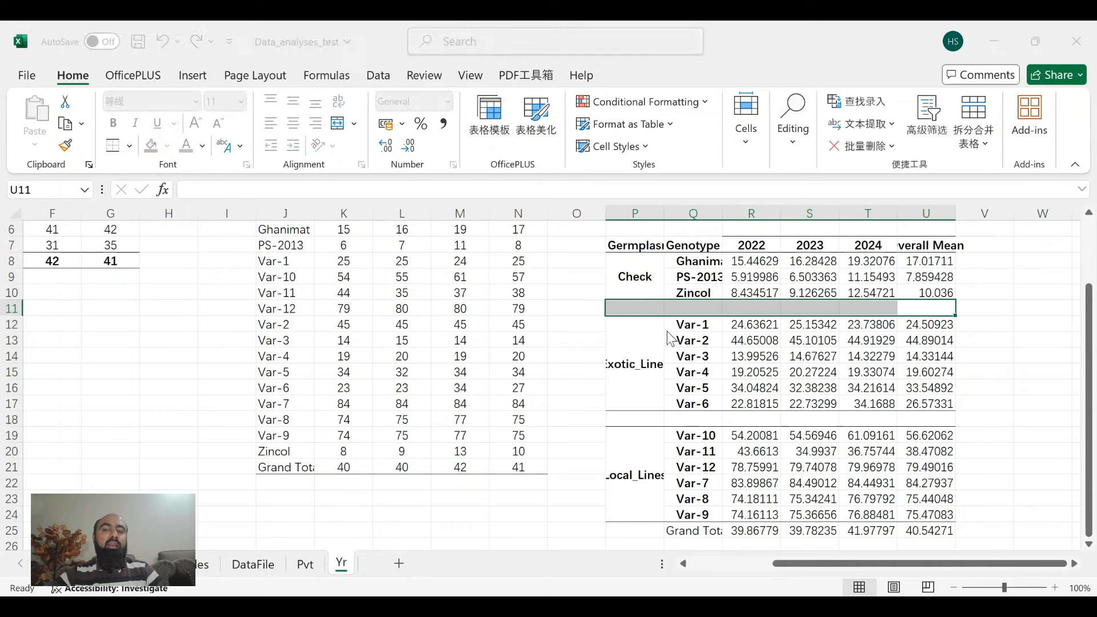
pyautogui.press('Return')
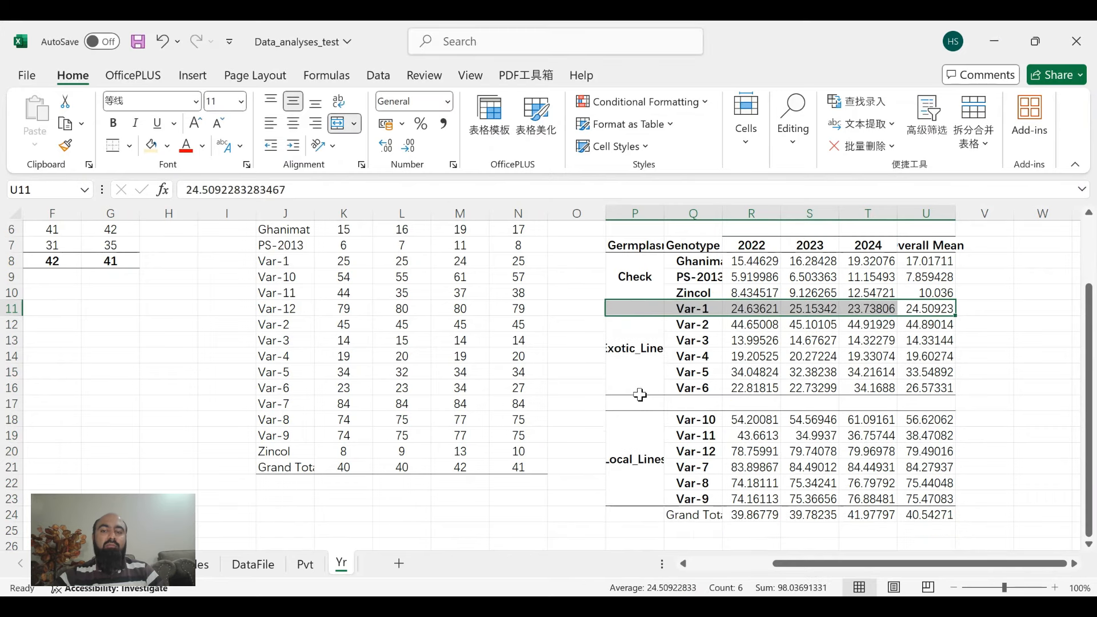
pyautogui.moveTo(640, 394); pyautogui.dragTo(920, 398)
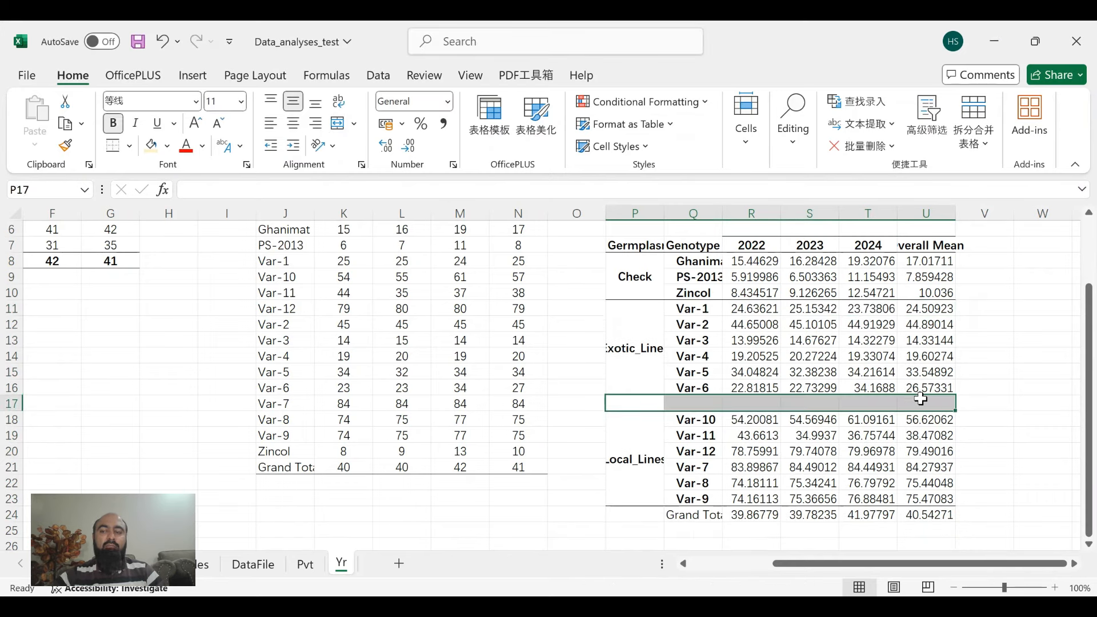
pyautogui.hotkey('ctrl', '-')
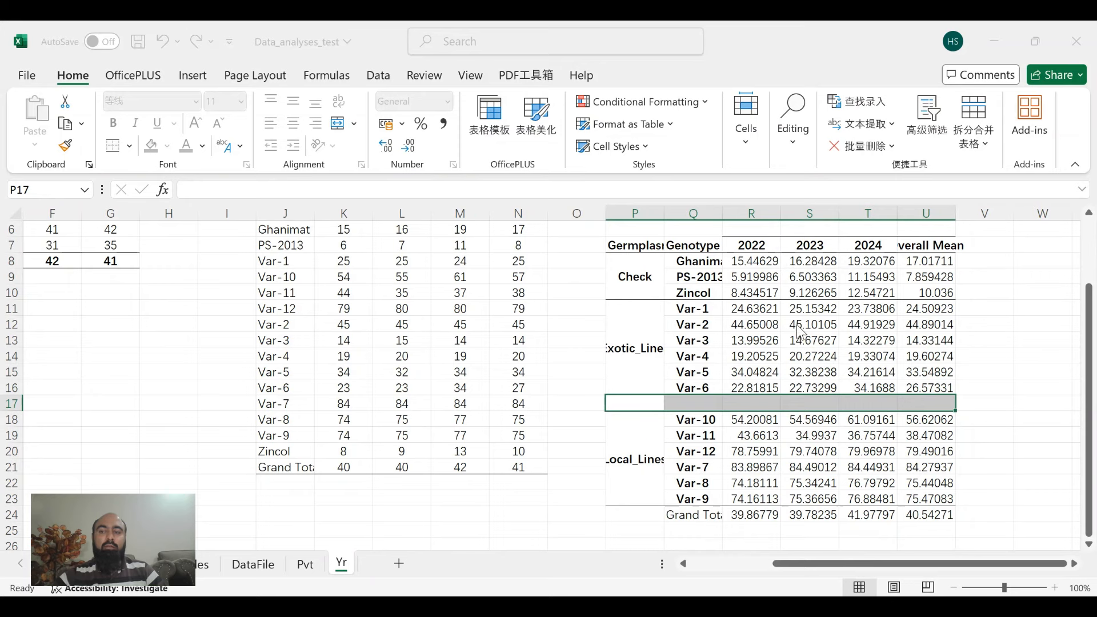
pyautogui.press('Return')
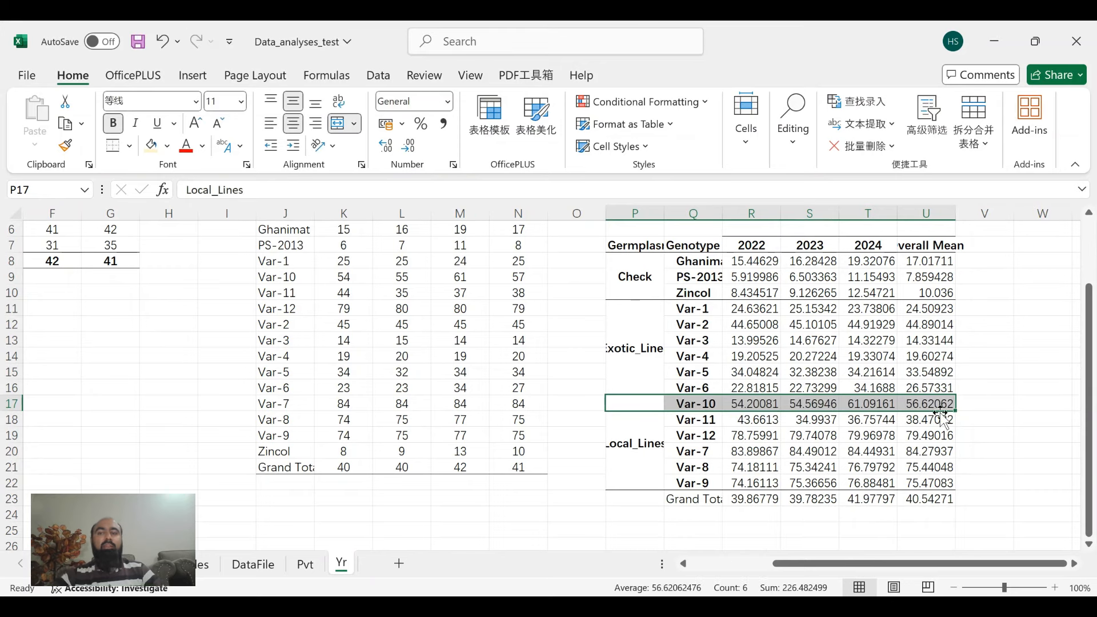
# Step: Add top and bottom borders to the Germplasm set and Genotype header cells, P7:Q7
pyautogui.moveTo(642, 246); pyautogui.dragTo(697, 247)
pyautogui.click(114, 147)
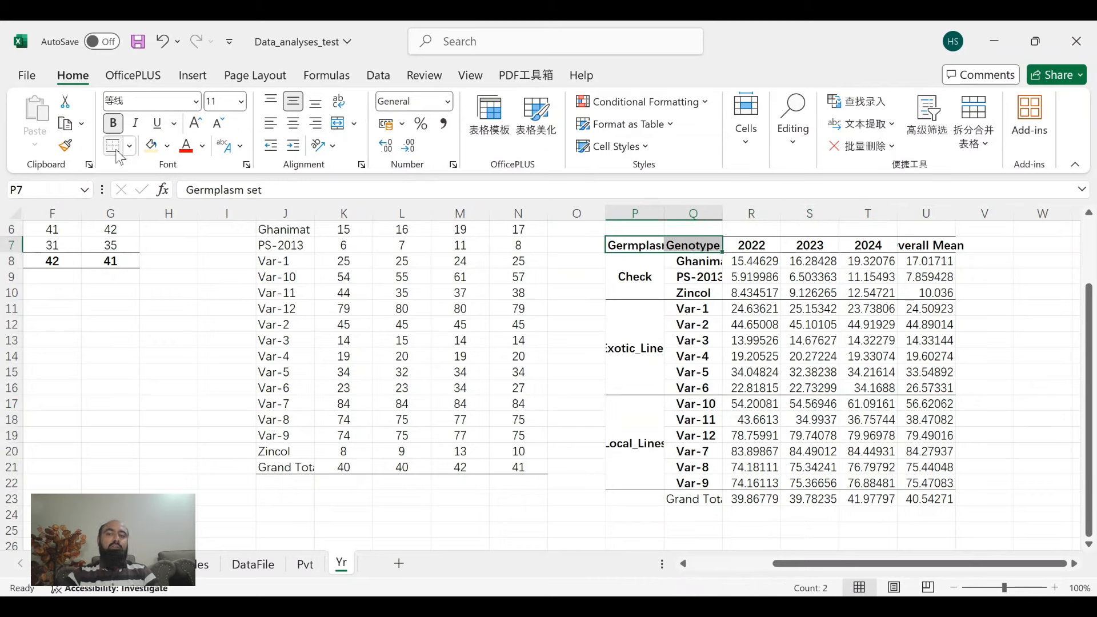
pyautogui.click(712, 341)
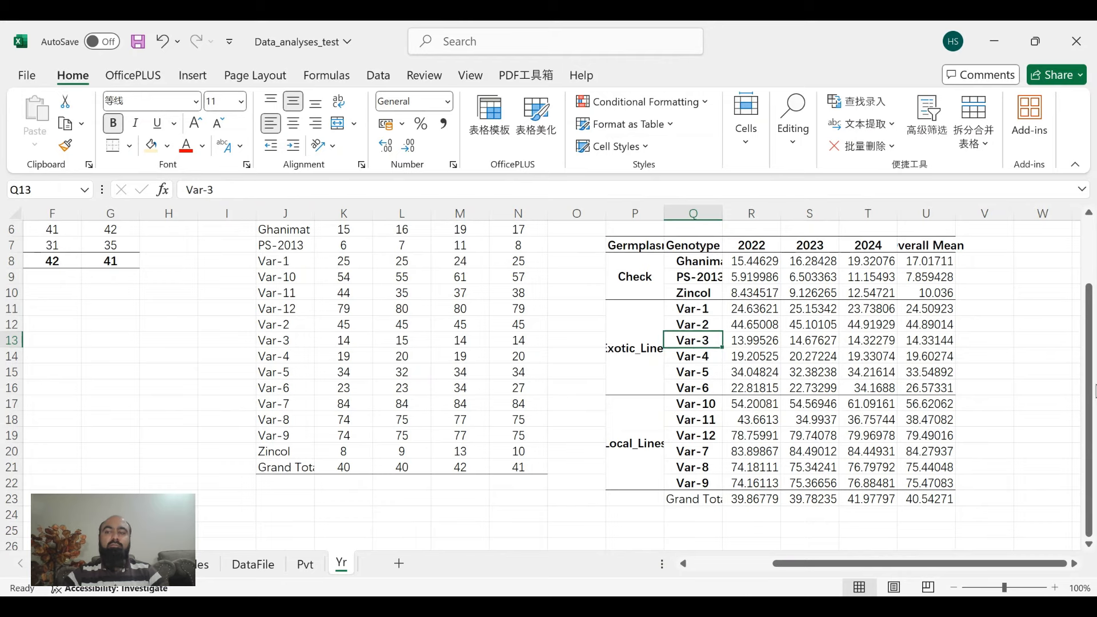
pyautogui.scroll(1, 1094, 392)
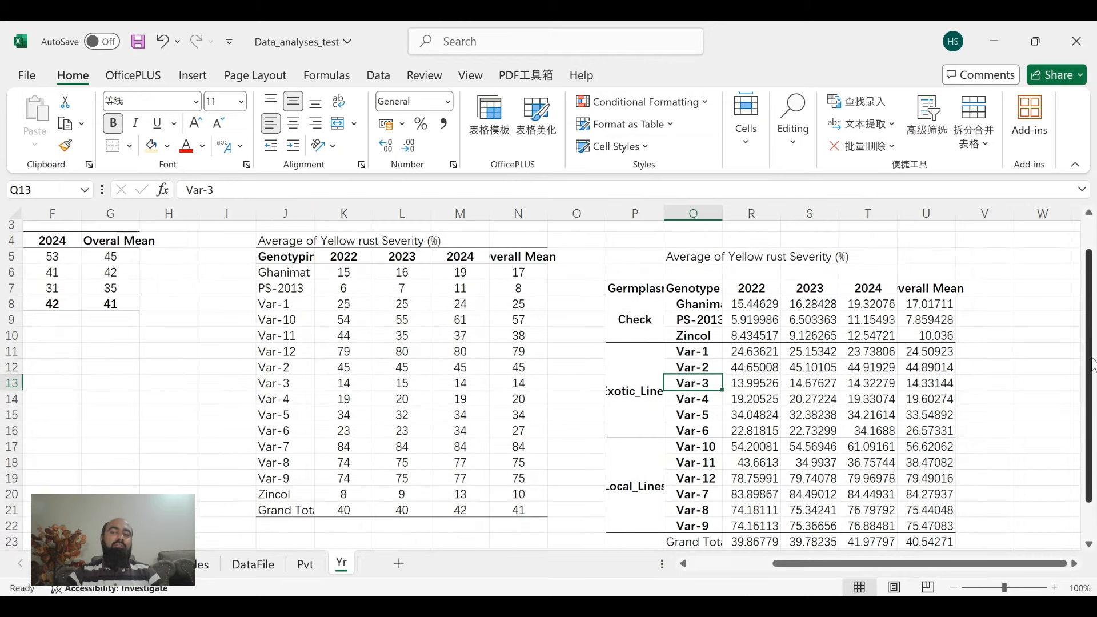
pyautogui.scroll(1, 1093, 366)
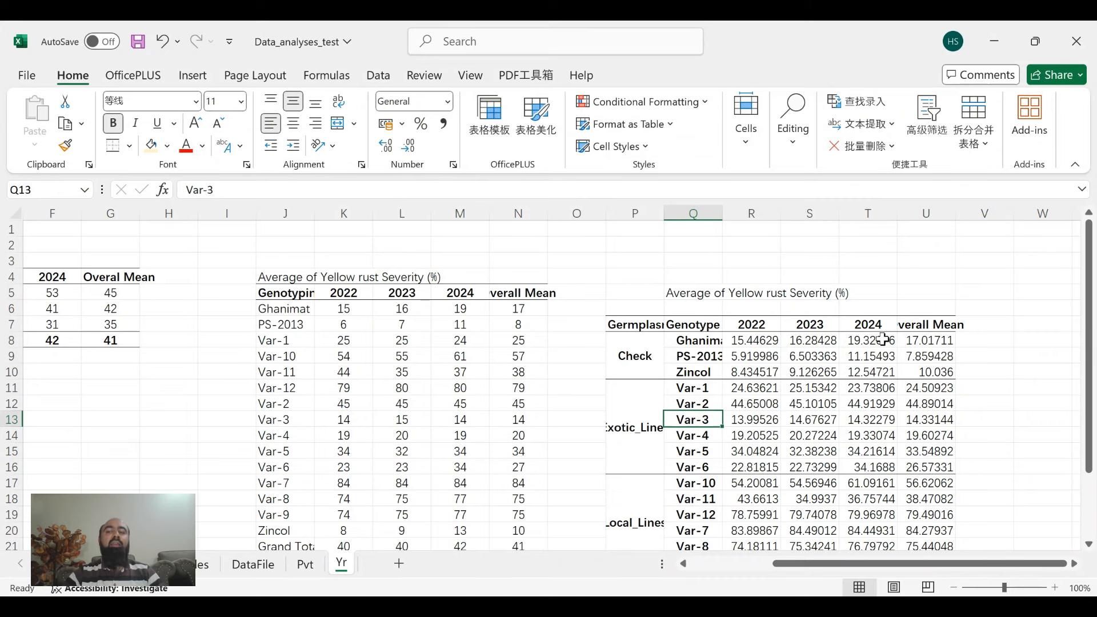
pyautogui.moveTo(811, 564); pyautogui.dragTo(663, 568)
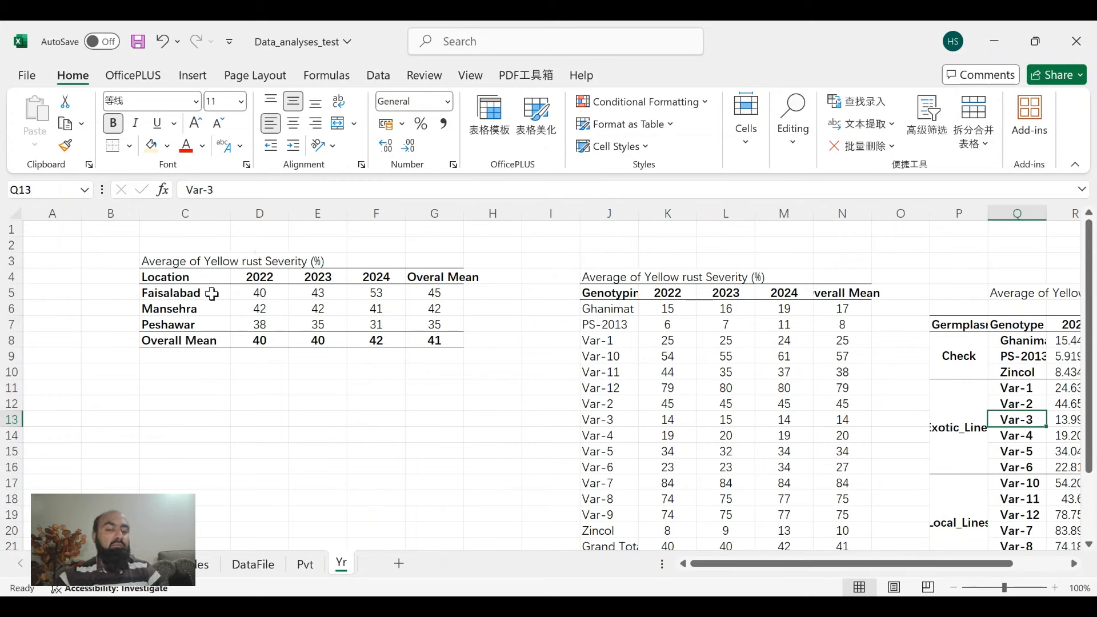
# Step: Add Location to the Pvt sheet's pivot table and place it in the Columns area beneath Year
pyautogui.click(306, 565)
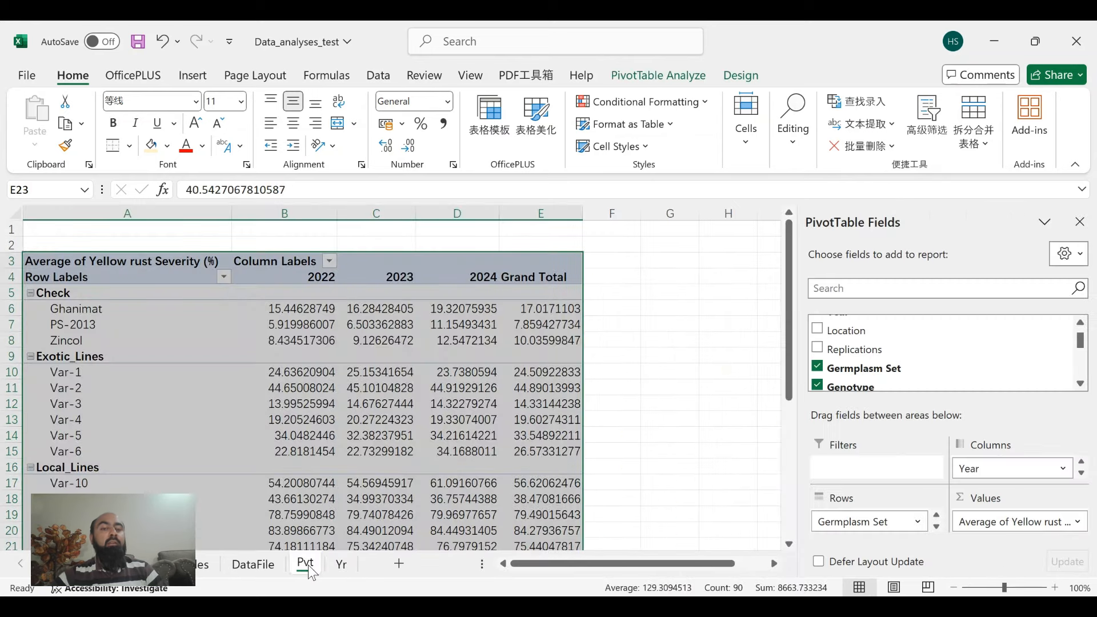
pyautogui.click(817, 330)
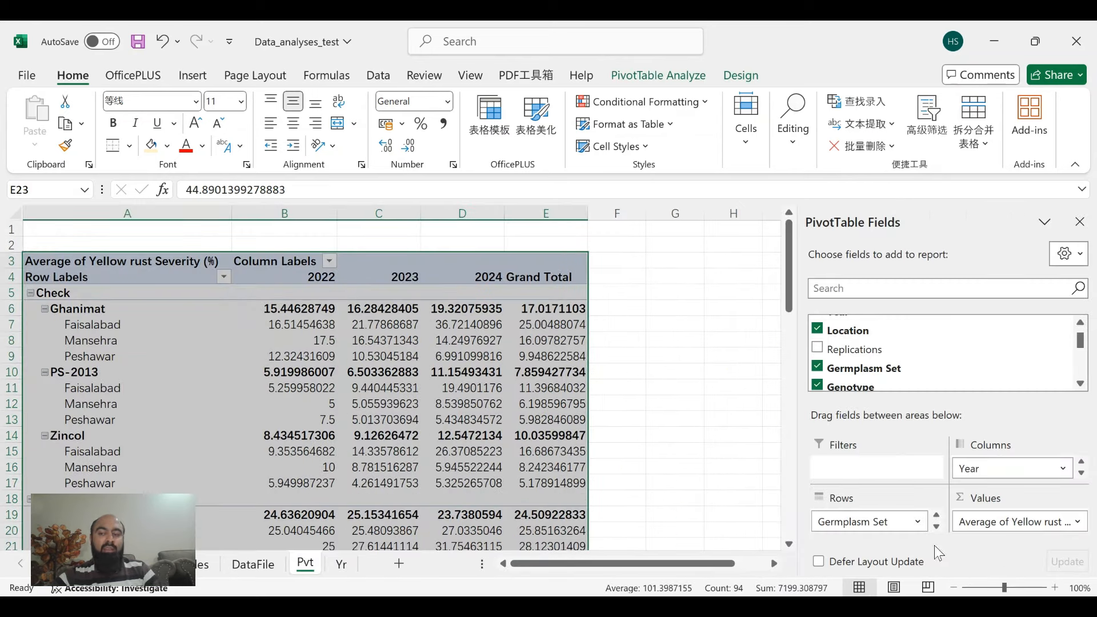
pyautogui.click(937, 526)
pyautogui.click(938, 527)
pyautogui.moveTo(878, 520); pyautogui.dragTo(1008, 480)
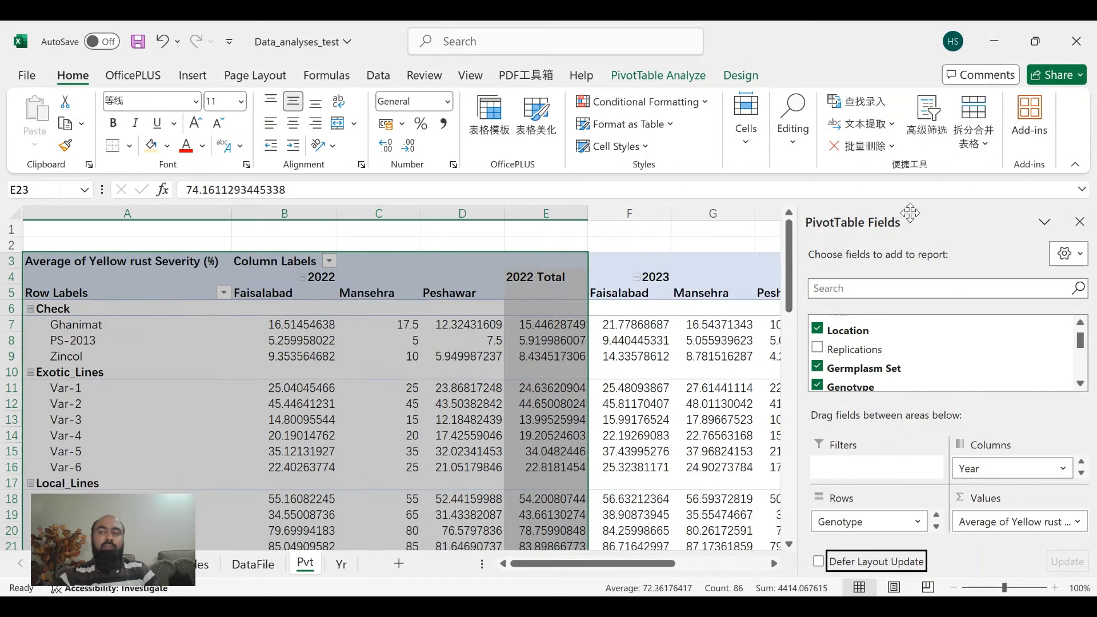
# Step: Narrow the PivotTable Fields pane to show more of the location columns under each year
pyautogui.moveTo(798, 347); pyautogui.dragTo(931, 345)
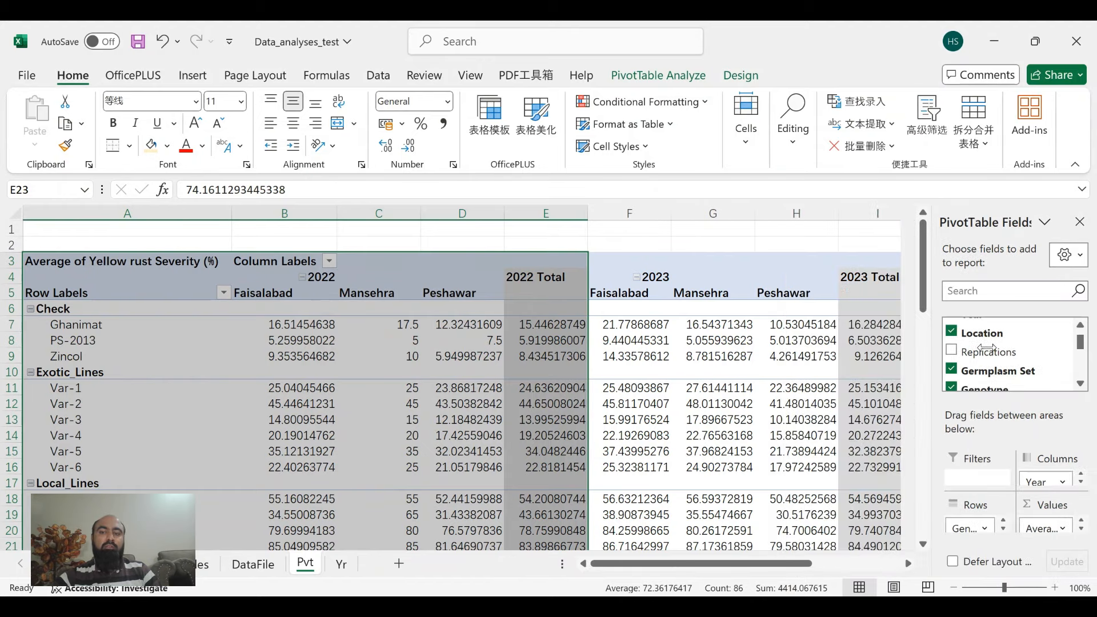
pyautogui.moveTo(922, 252)
pyautogui.mouseDown()
pyautogui.moveTo(927, 310)
pyautogui.moveTo(927, 249)
pyautogui.mouseUp()
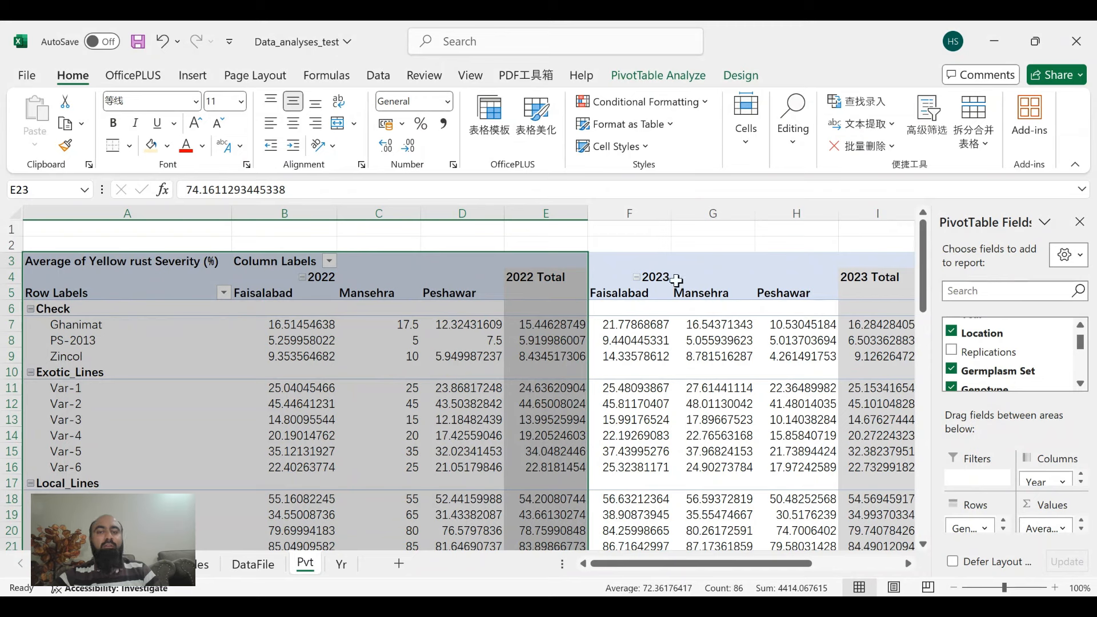
pyautogui.moveTo(750, 568); pyautogui.dragTo(792, 564)
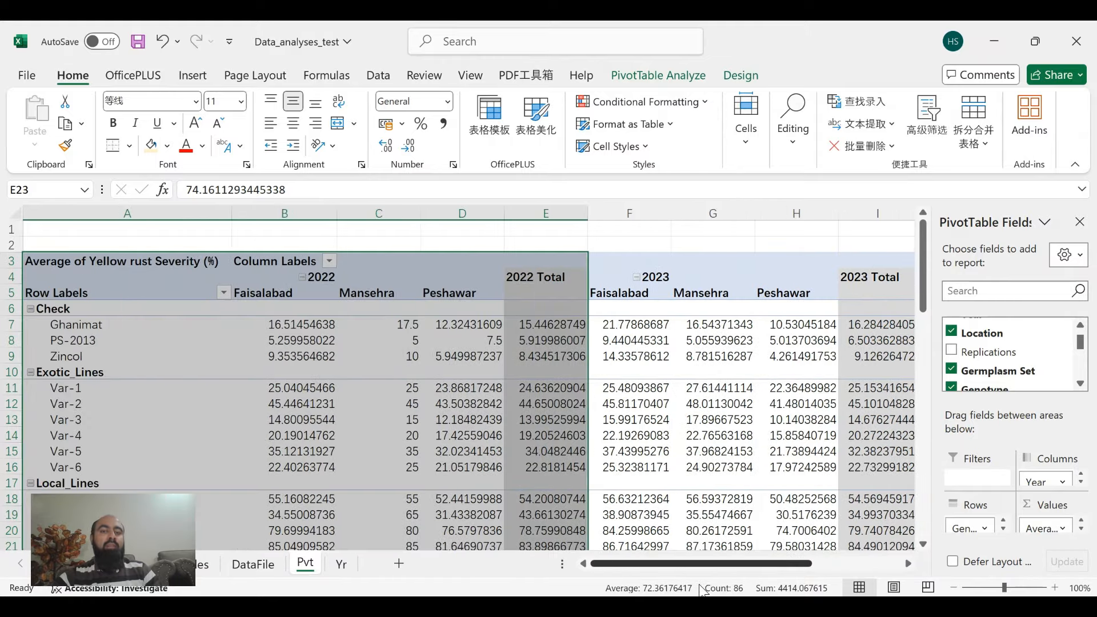
pyautogui.click(427, 369)
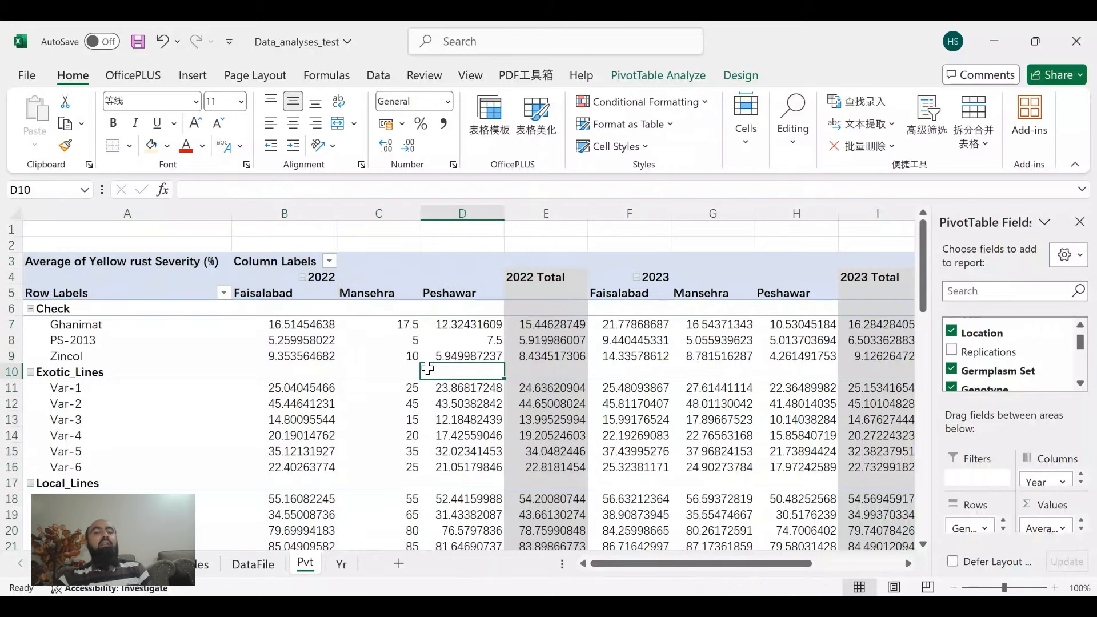
# Step: Review the source records on the DataFile sheet and return to the Yr sheet
pyautogui.click(341, 564)
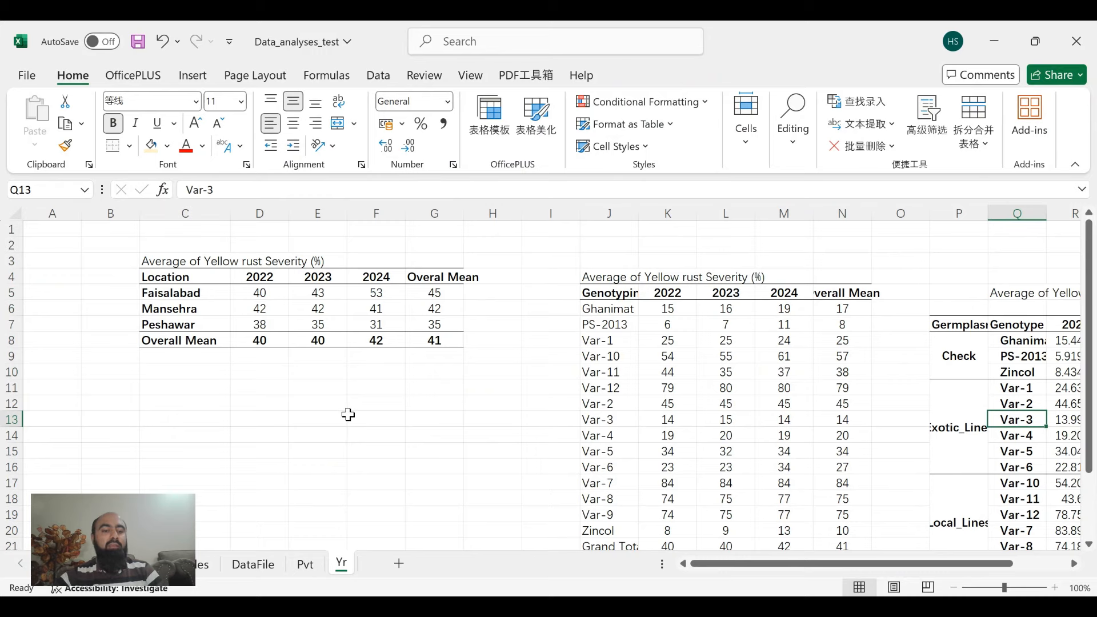
pyautogui.click(249, 562)
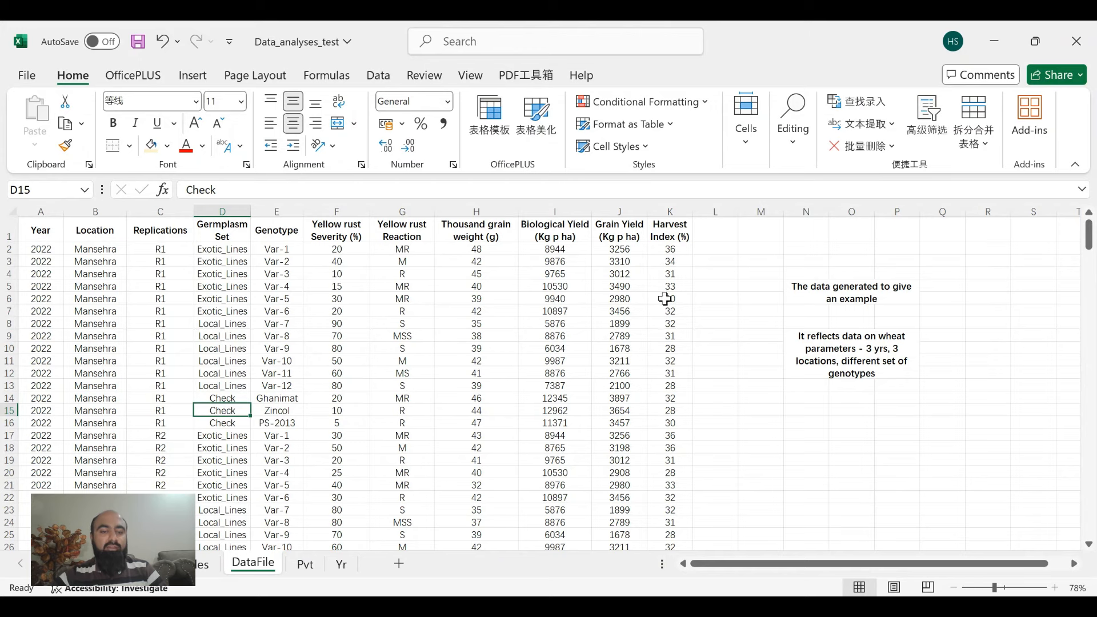
pyautogui.click(341, 565)
pyautogui.click(388, 404)
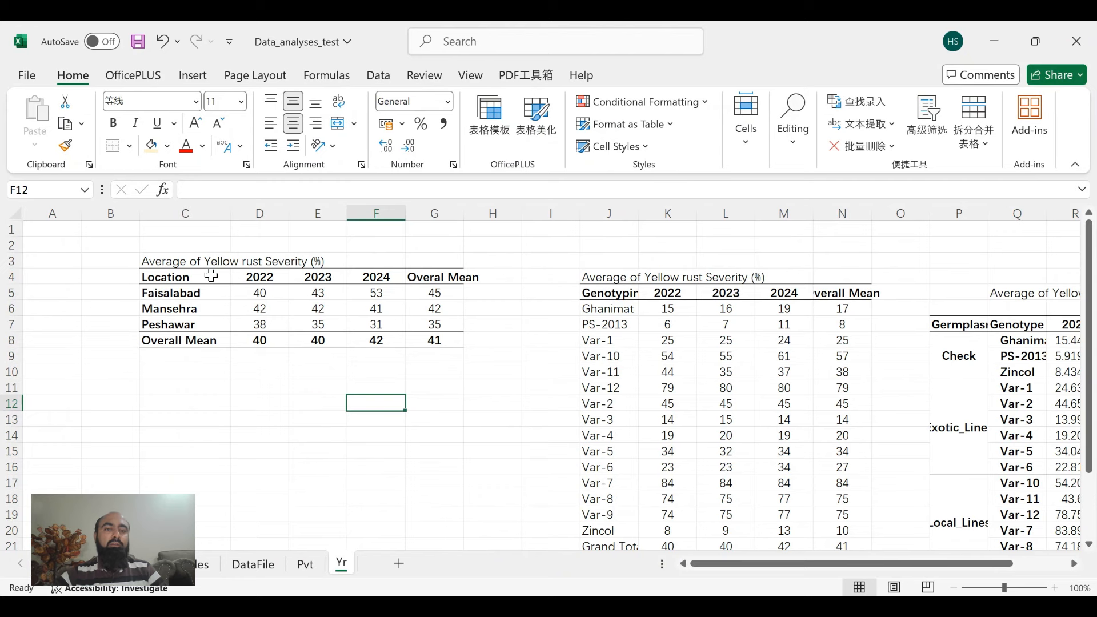
pyautogui.moveTo(211, 276); pyautogui.dragTo(391, 330)
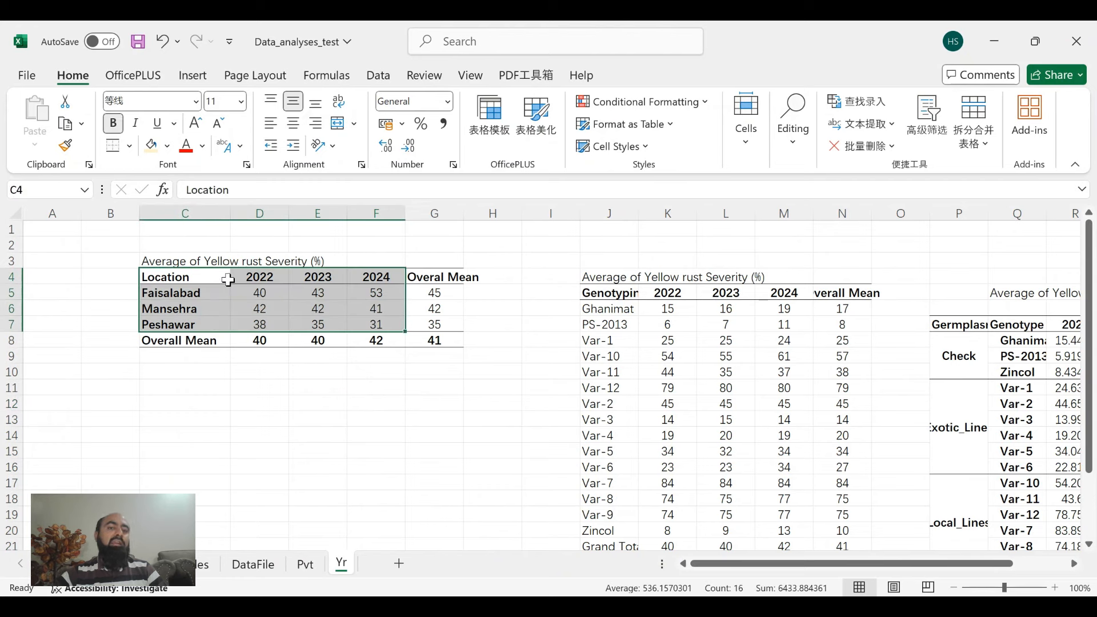
pyautogui.click(197, 78)
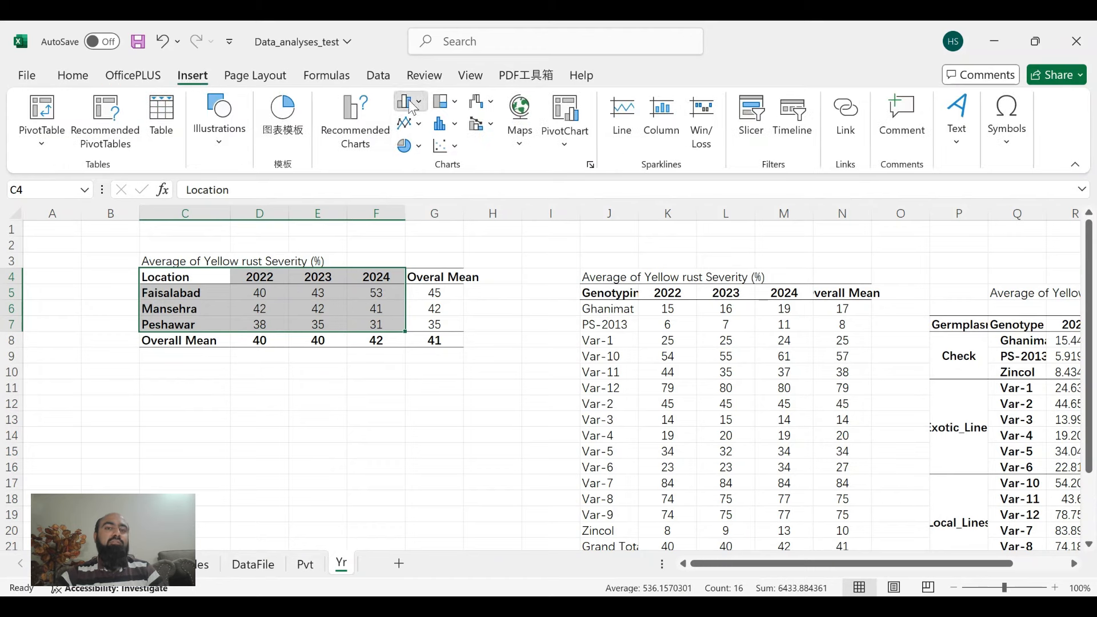
pyautogui.hotkey('alt', 'F1')
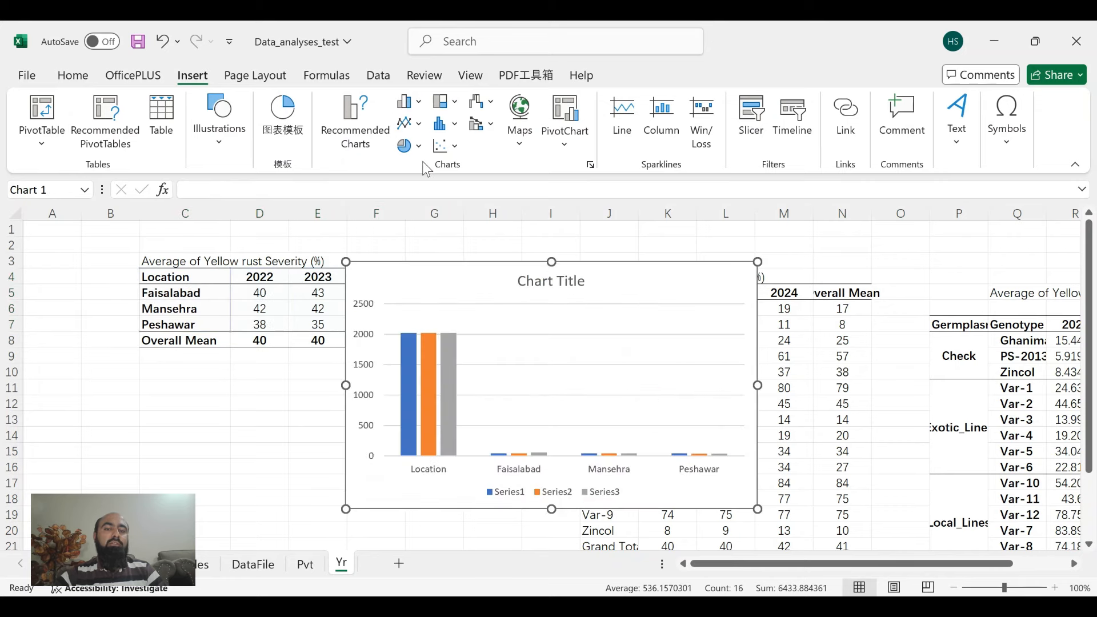
pyautogui.moveTo(442, 267); pyautogui.dragTo(348, 323)
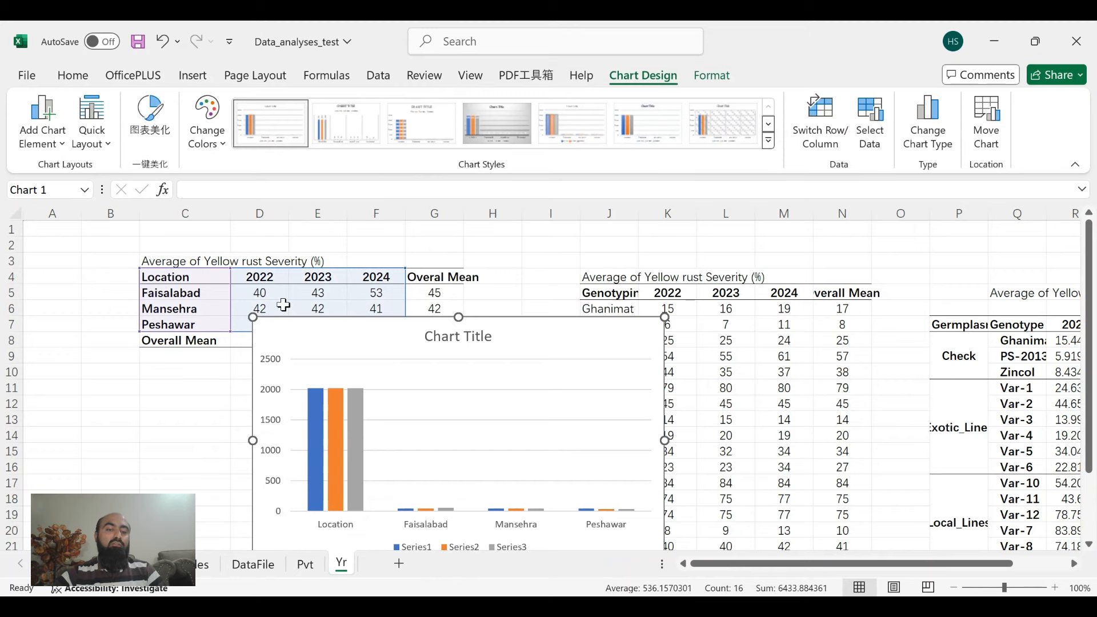
pyautogui.click(314, 408)
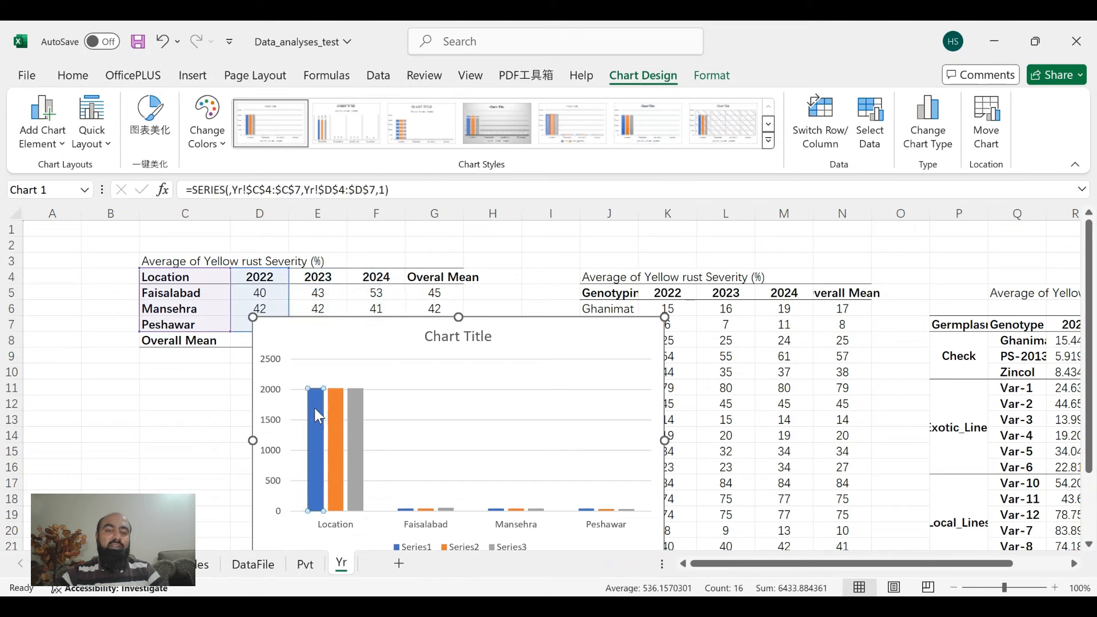
pyautogui.press('Delete')
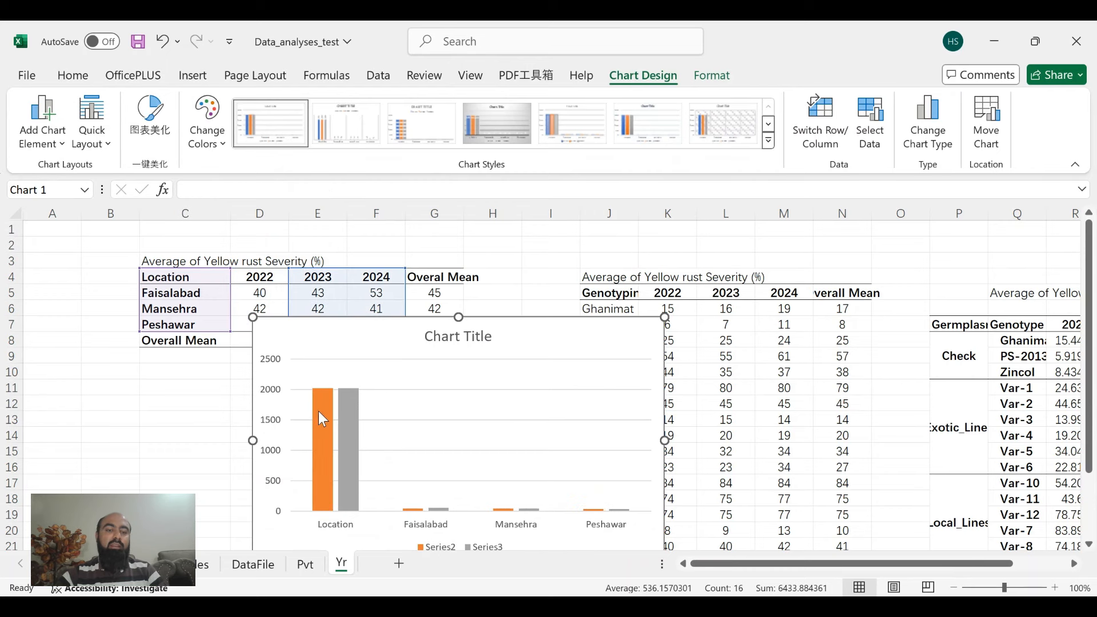
pyautogui.click(324, 416)
pyautogui.press('Delete')
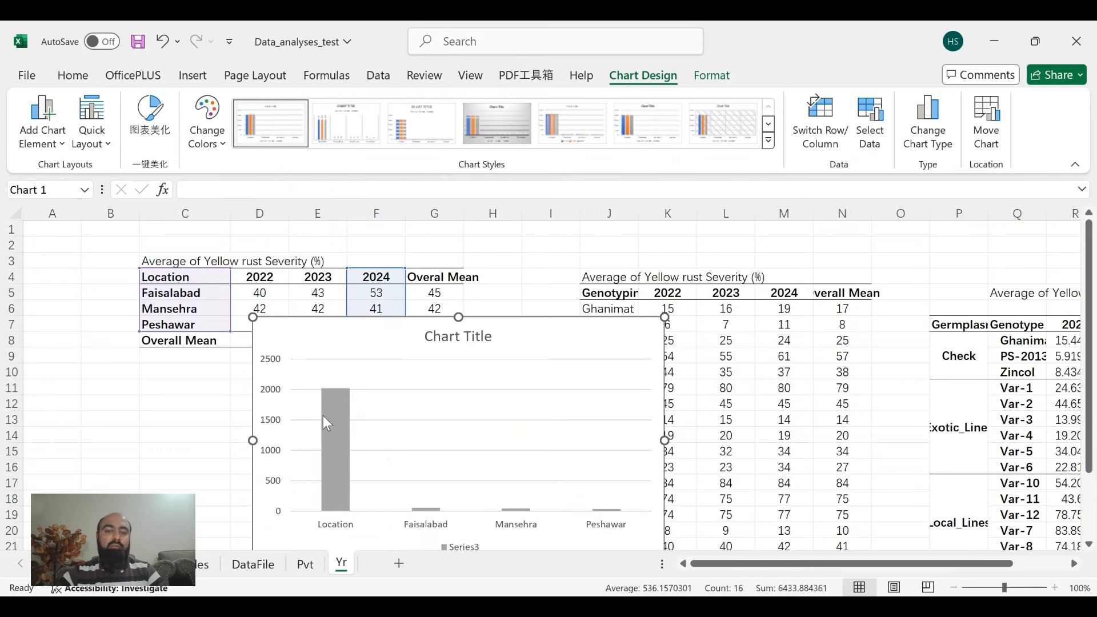
pyautogui.press('Delete')
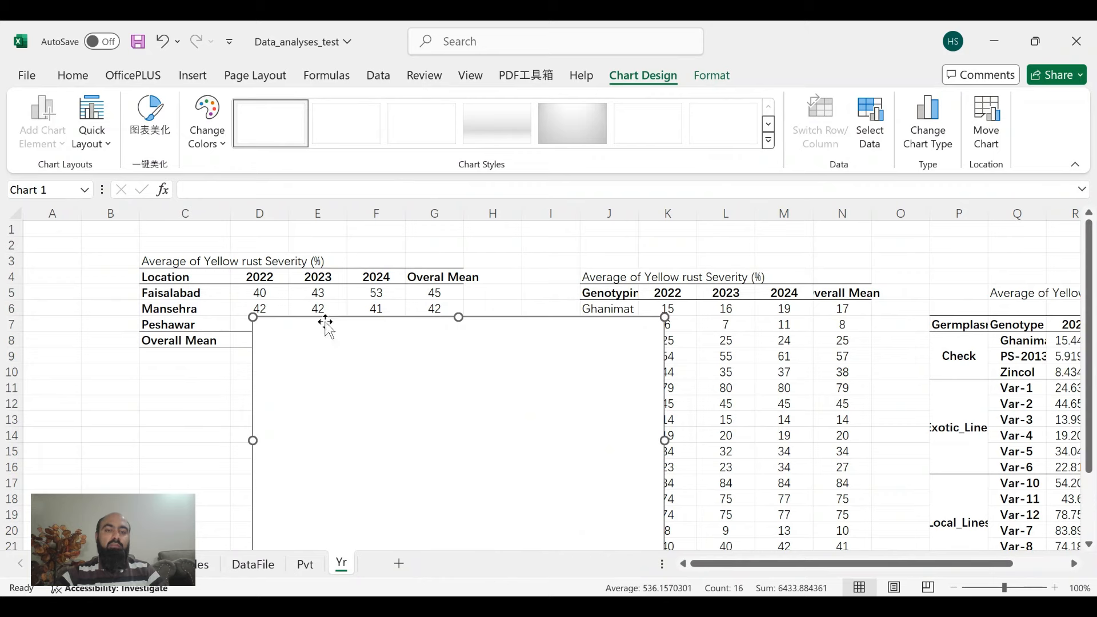
pyautogui.press('Delete')
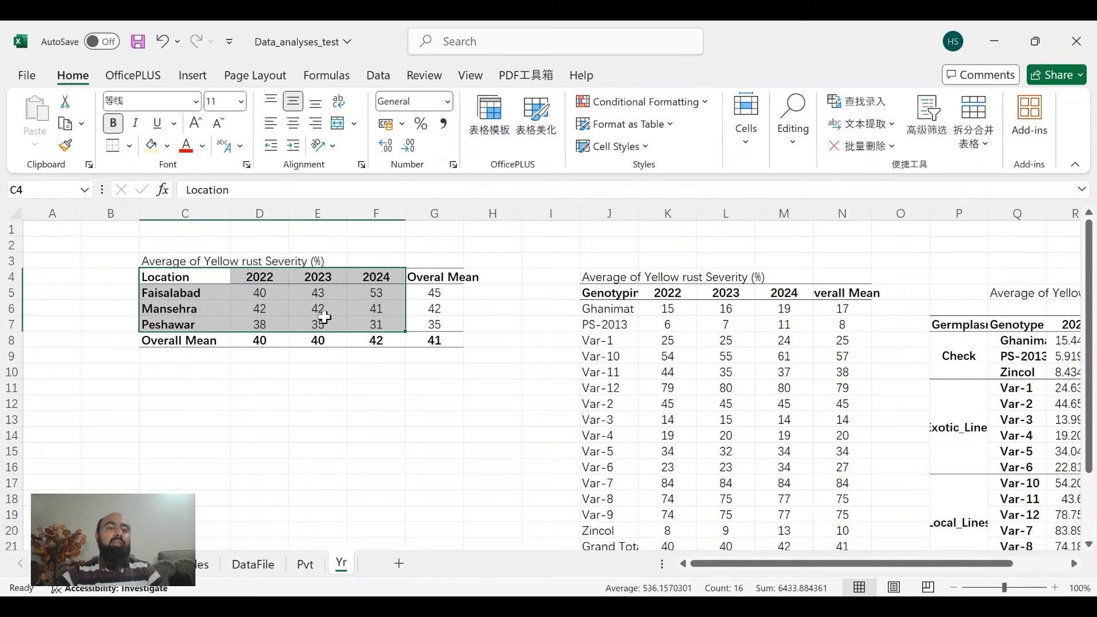
# Step: Rename the location table's year headers in D4:F4 to Y-2022, Y-2023 and Y-2024
pyautogui.click(255, 276)
pyautogui.click(187, 189)
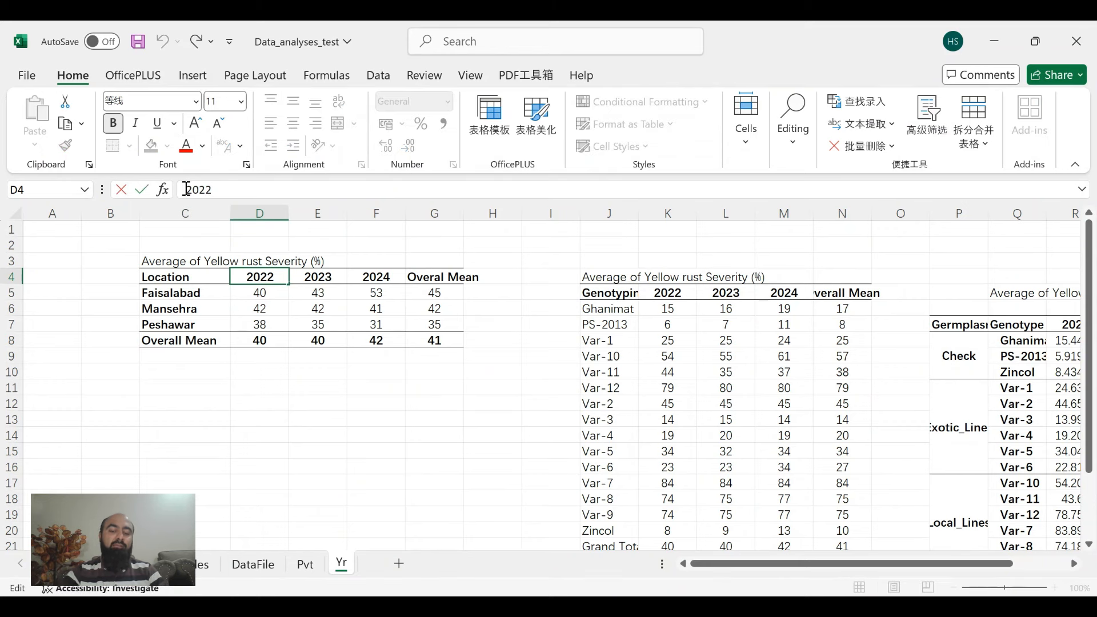
pyautogui.write('Y-')
pyautogui.press('Return')
pyautogui.press('Up')
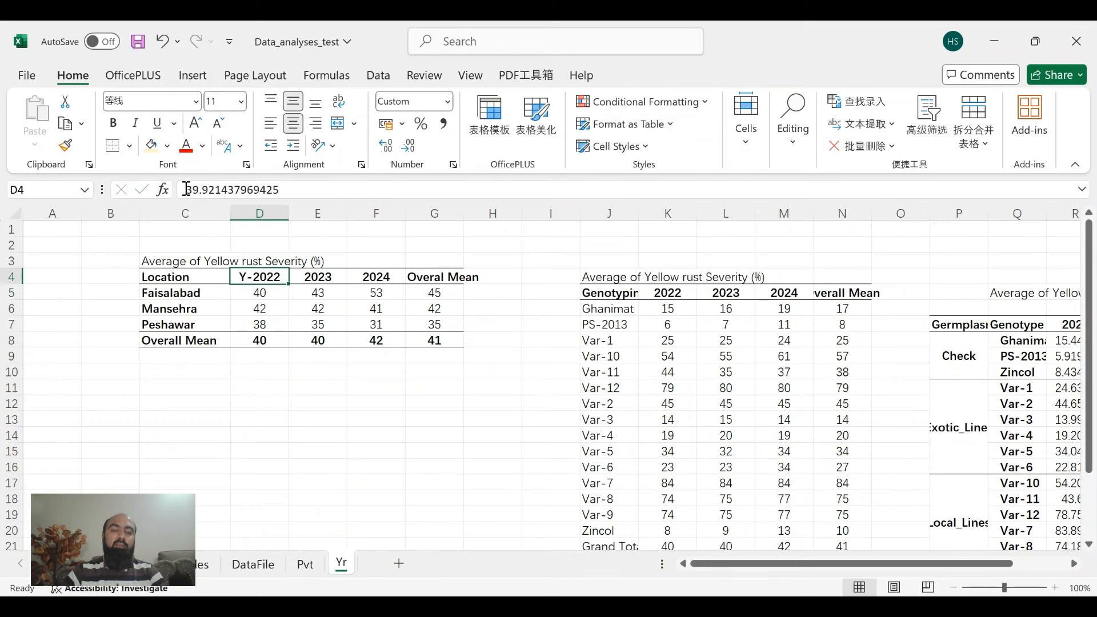
pyautogui.press('Right')
pyautogui.click(186, 189)
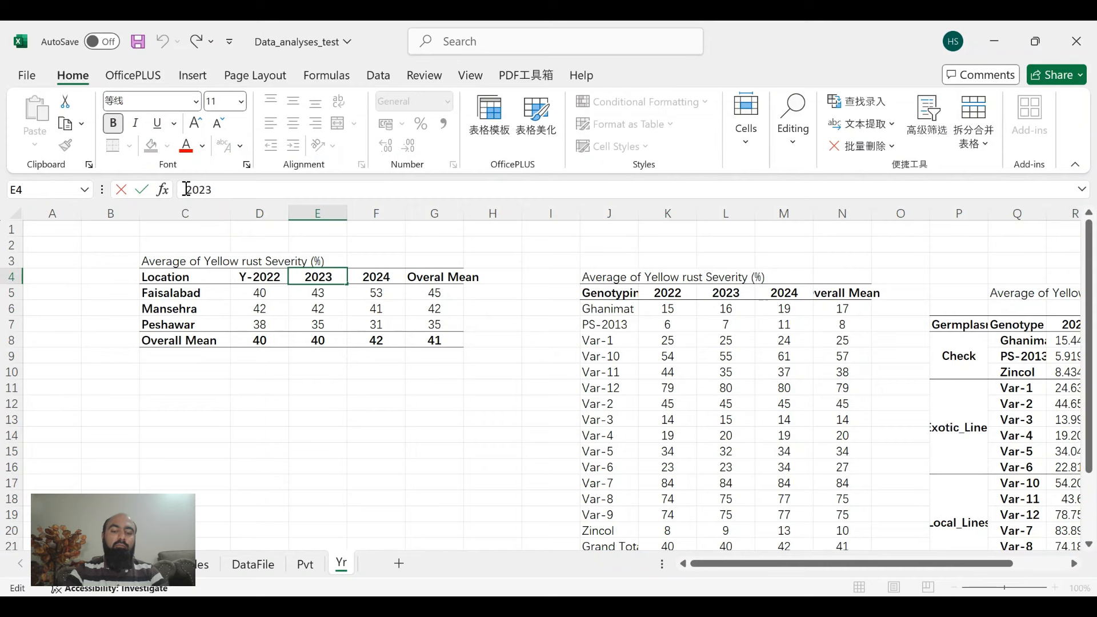
pyautogui.write('Y-')
pyautogui.press('Return')
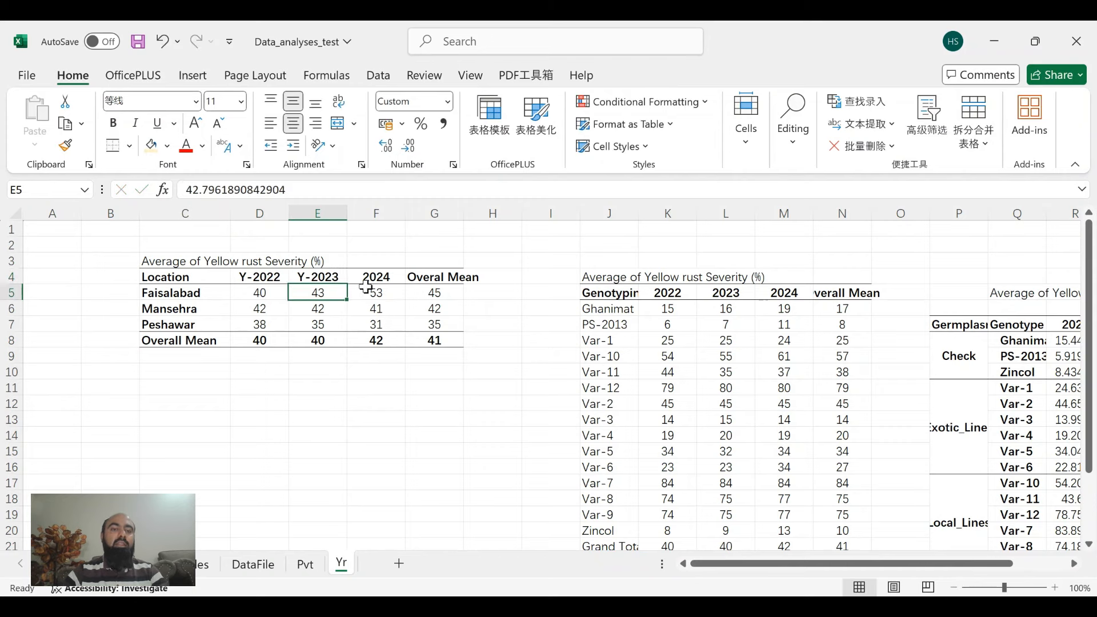
pyautogui.click(365, 279)
pyautogui.click(178, 189)
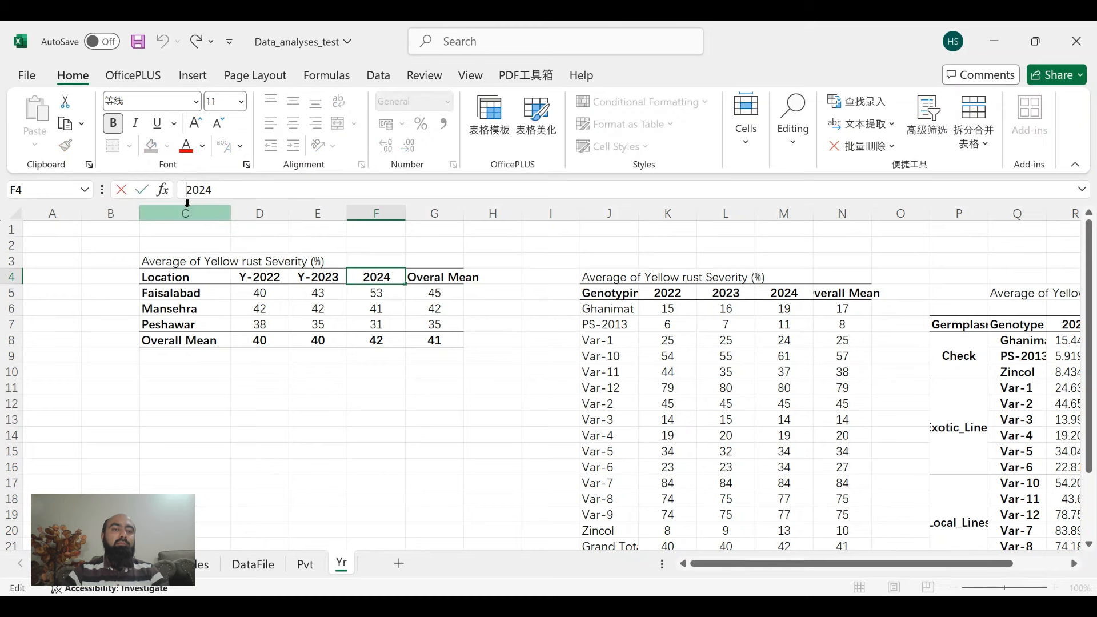
pyautogui.write('Y-')
pyautogui.press('Return')
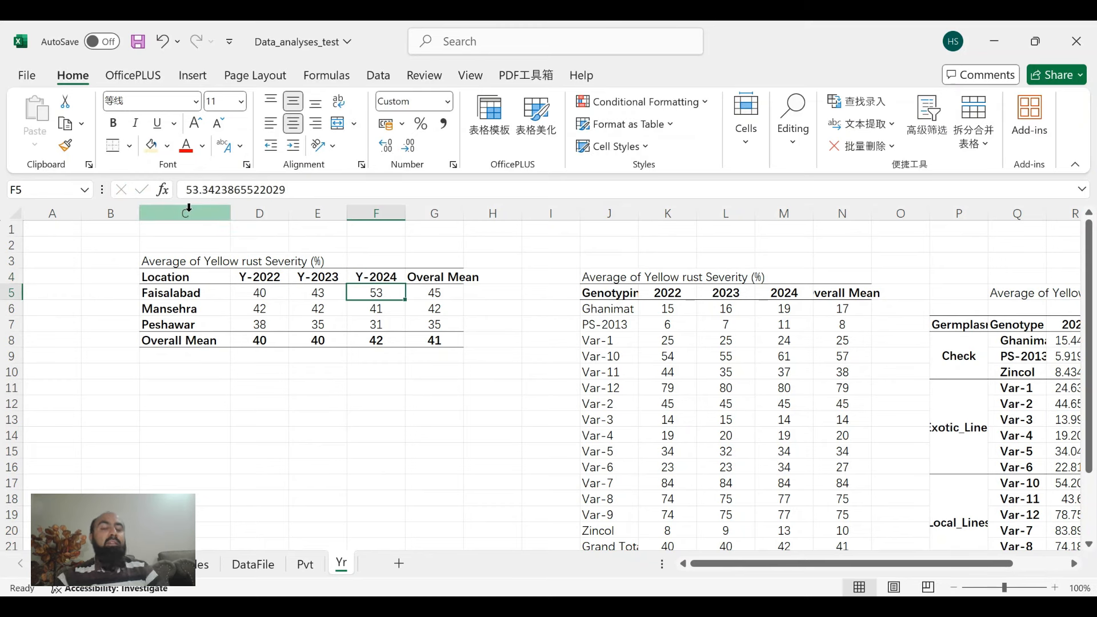
# Step: Insert a clustered column chart from the location table range C4:F7 and place it just below the Overall Mean row
pyautogui.moveTo(259, 278); pyautogui.dragTo(206, 275)
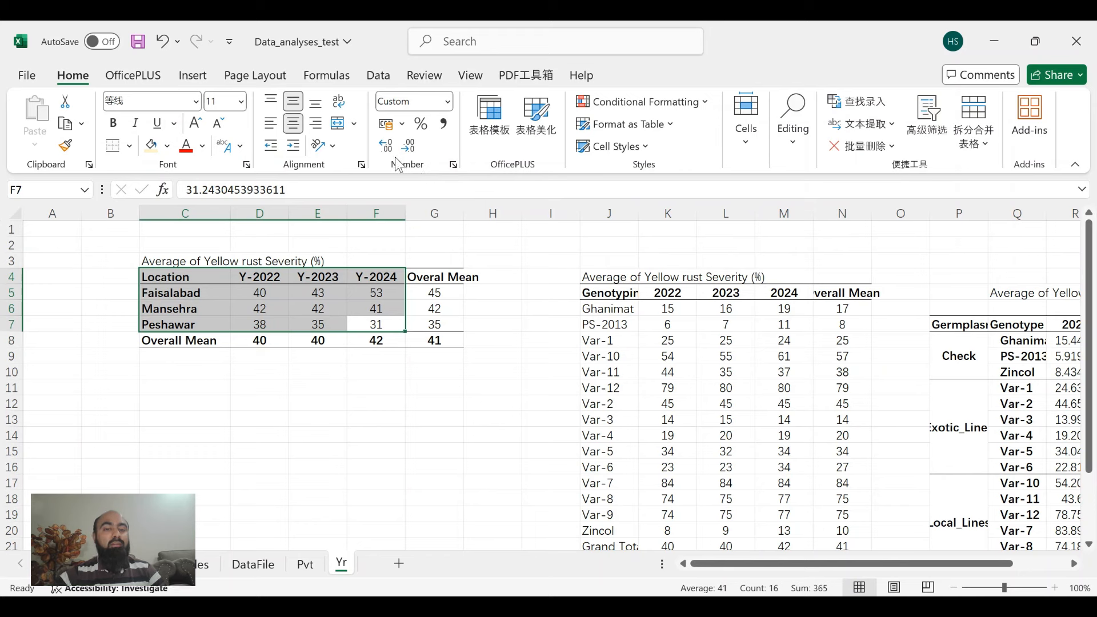
pyautogui.click(207, 77)
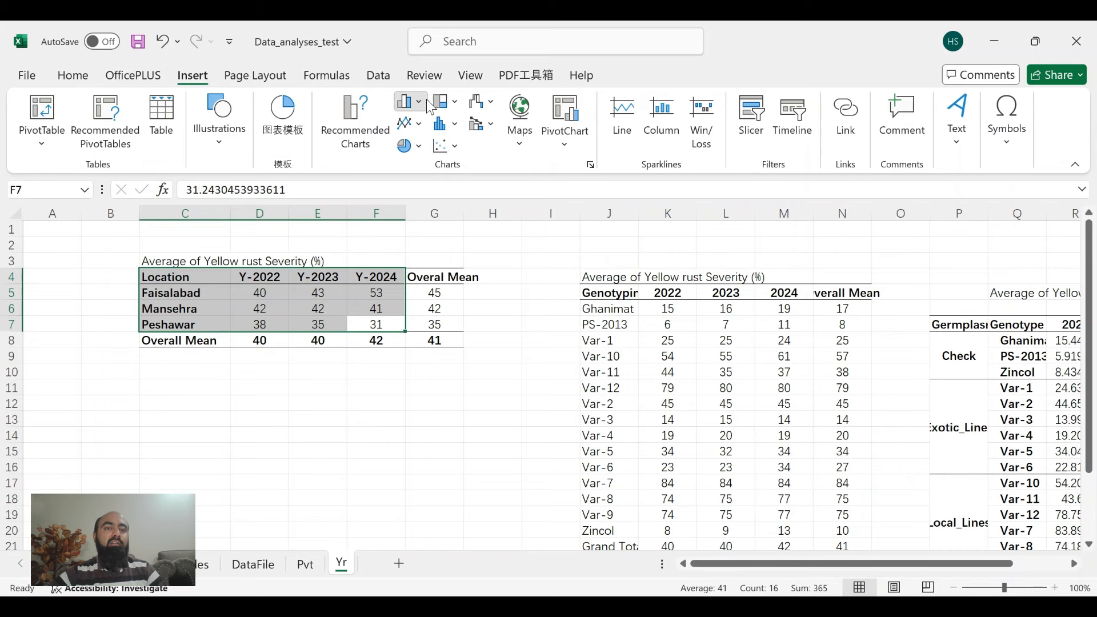
pyautogui.hotkey('alt', 'F1')
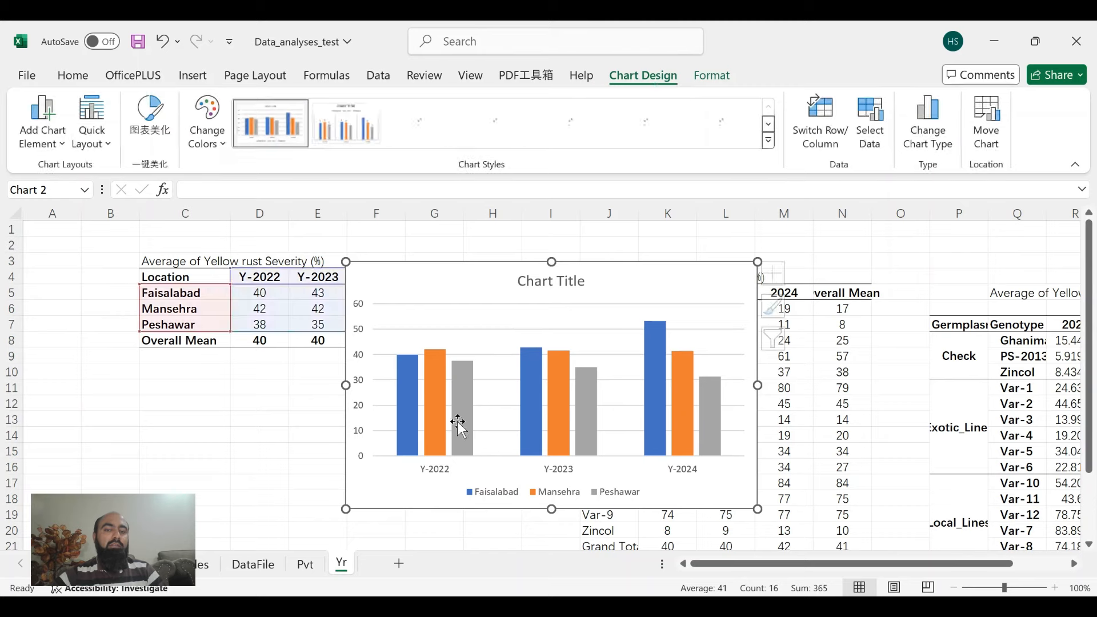
pyautogui.moveTo(417, 490); pyautogui.dragTo(243, 488)
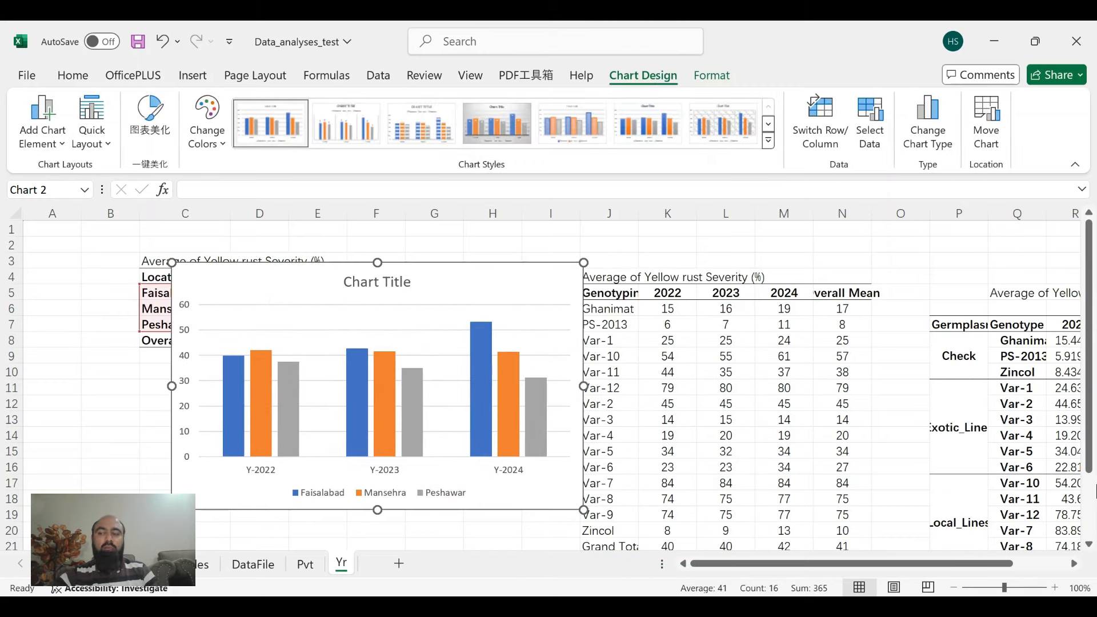
pyautogui.scroll(-2, 1095, 490)
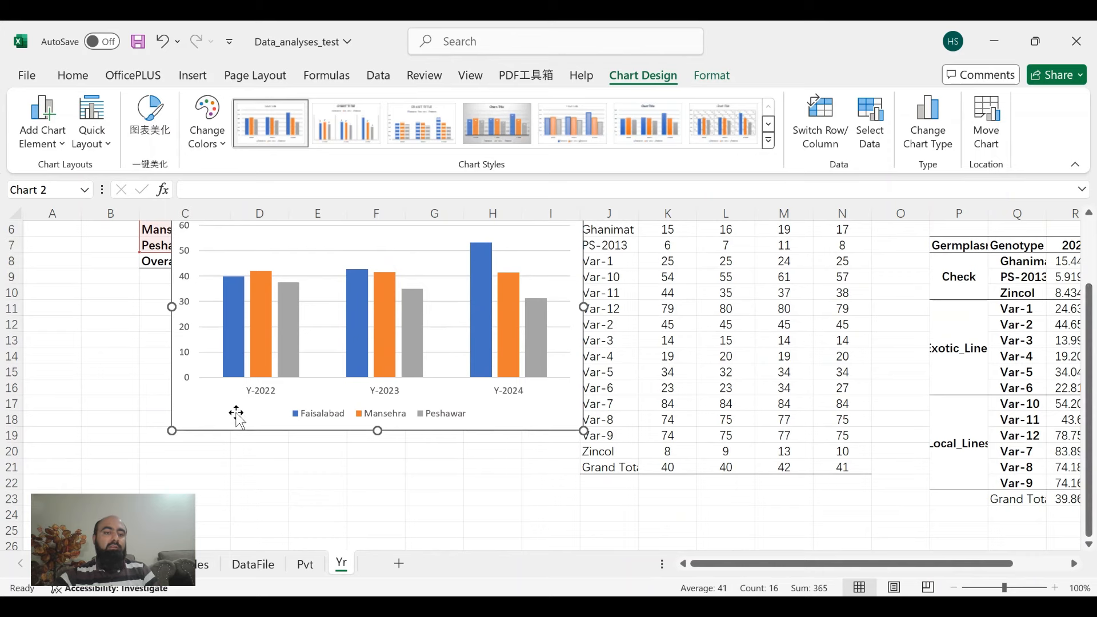
pyautogui.moveTo(236, 413); pyautogui.dragTo(152, 498)
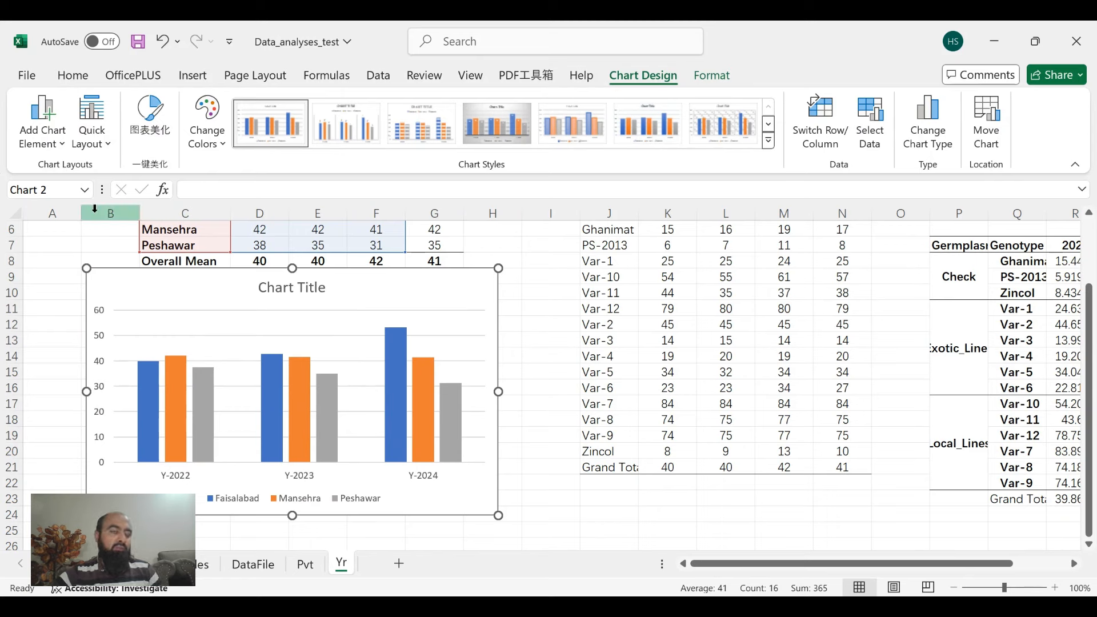
# Step: Apply a chart layout with both axis titles and the legend beside the plot, and delete the major and minor gridlines
pyautogui.click(91, 137)
pyautogui.click(101, 262)
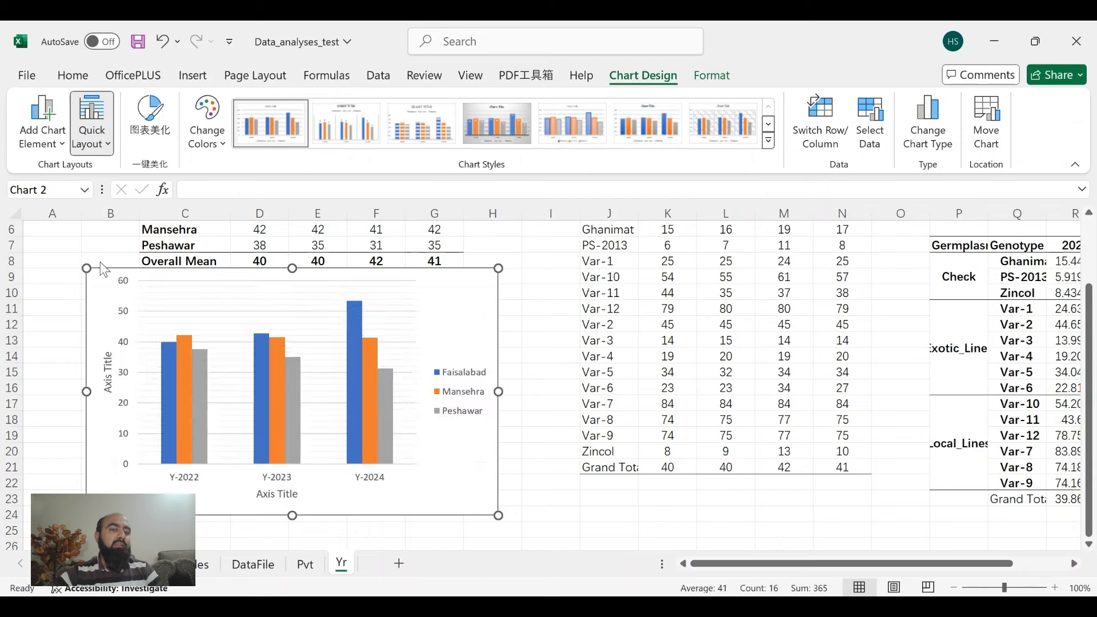
pyautogui.click(276, 311)
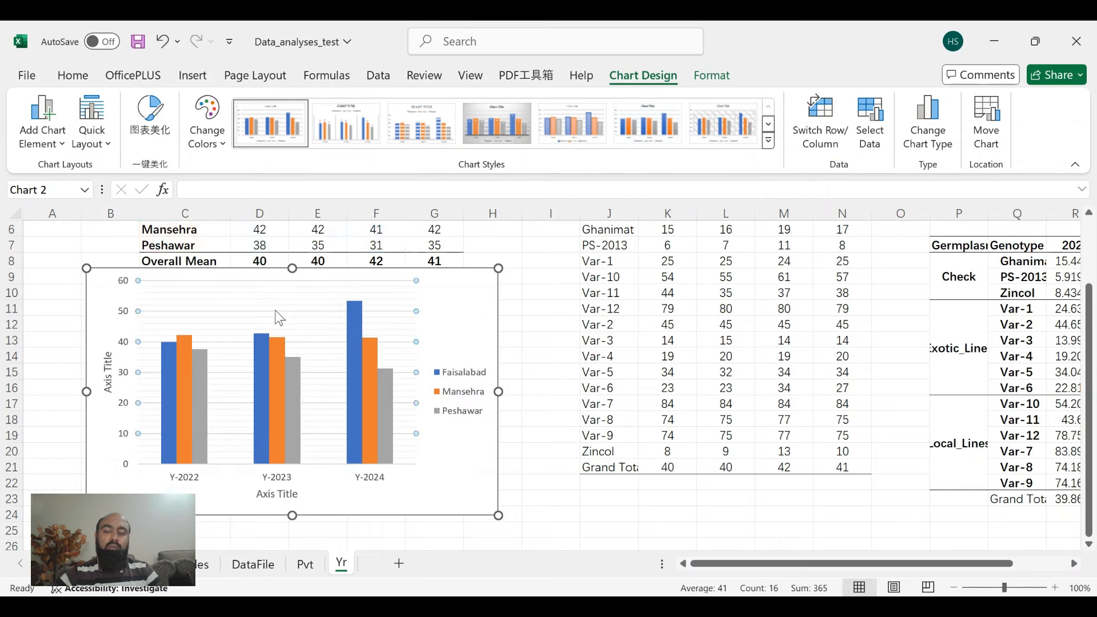
pyautogui.press('Delete')
pyautogui.click(276, 315)
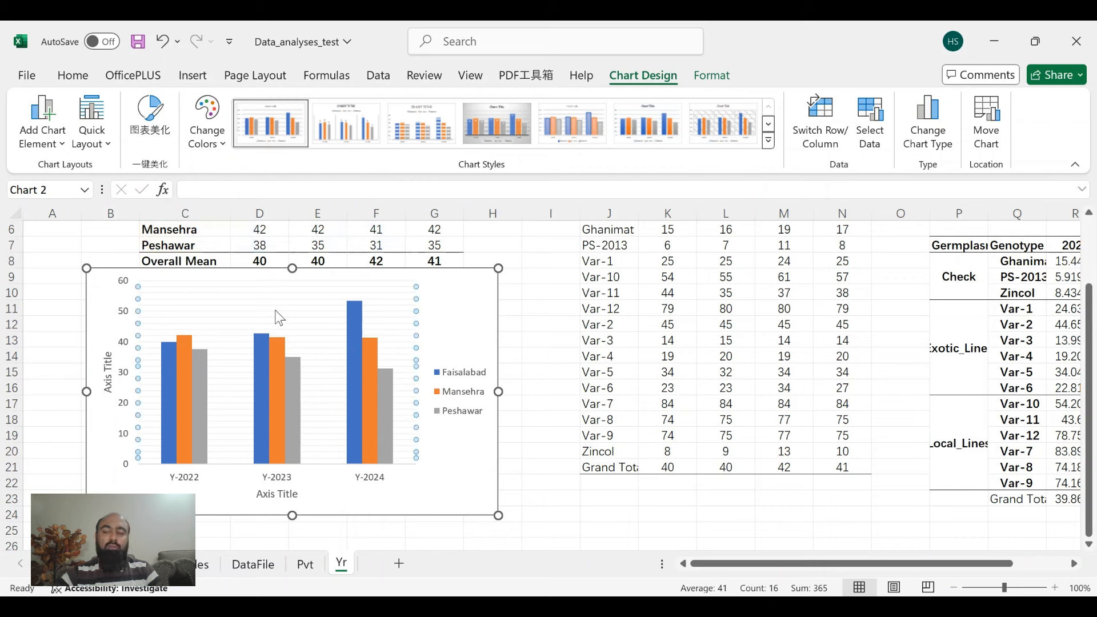
pyautogui.press('Delete')
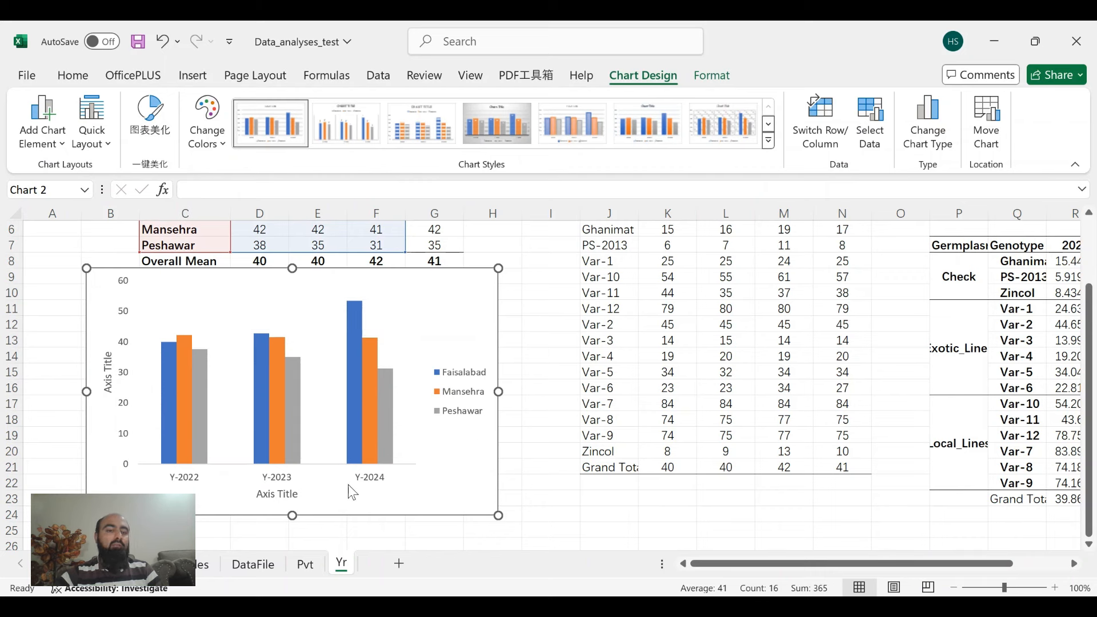
# Step: Inspect the formatting options of the chart's horizontal axis title, legend and vertical axis title
pyautogui.click(288, 496)
pyautogui.doubleClick(288, 494)
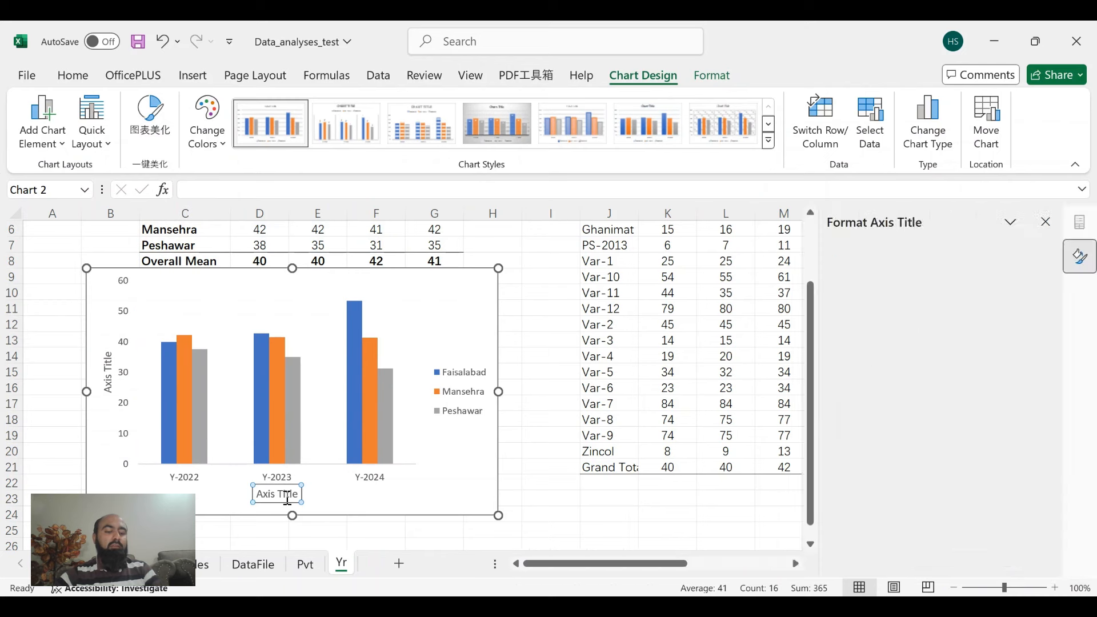
pyautogui.click(288, 502)
pyautogui.click(288, 497)
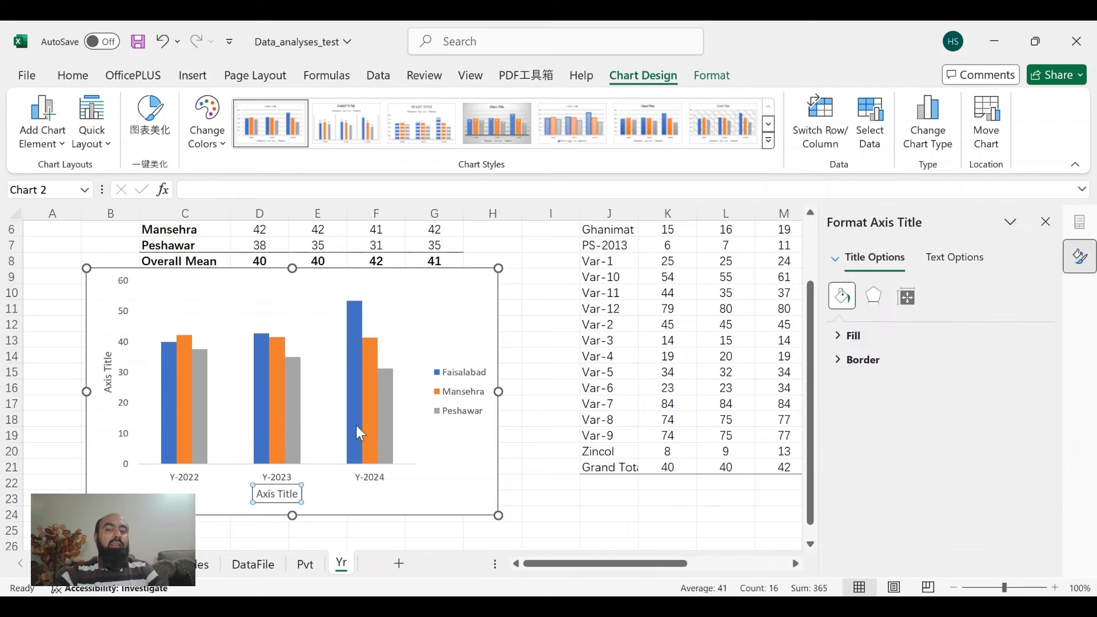
pyautogui.click(466, 373)
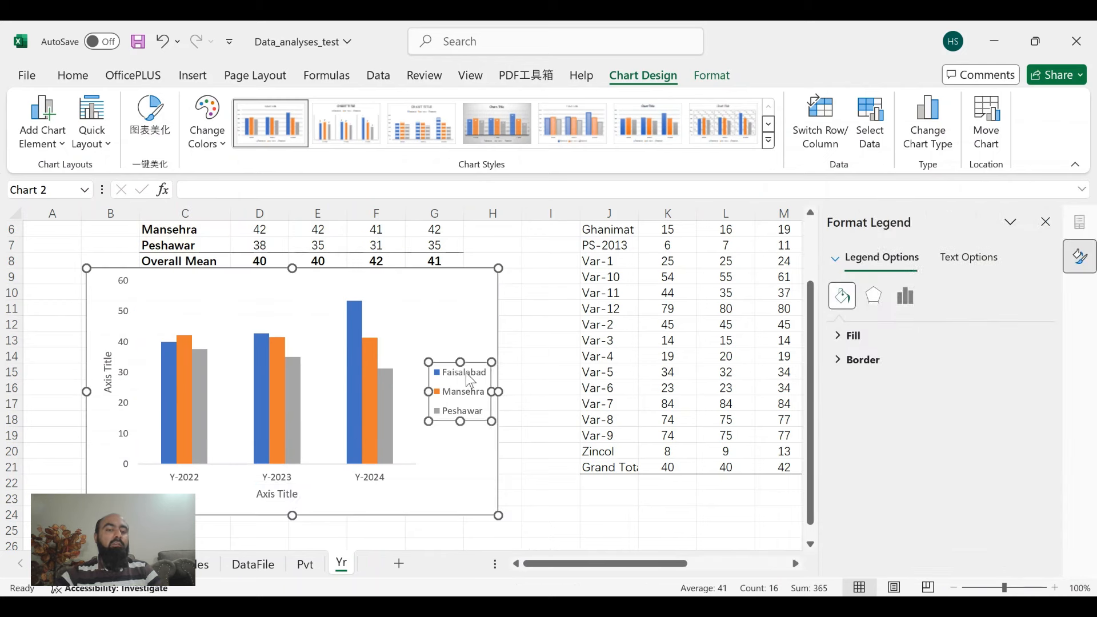
pyautogui.click(112, 371)
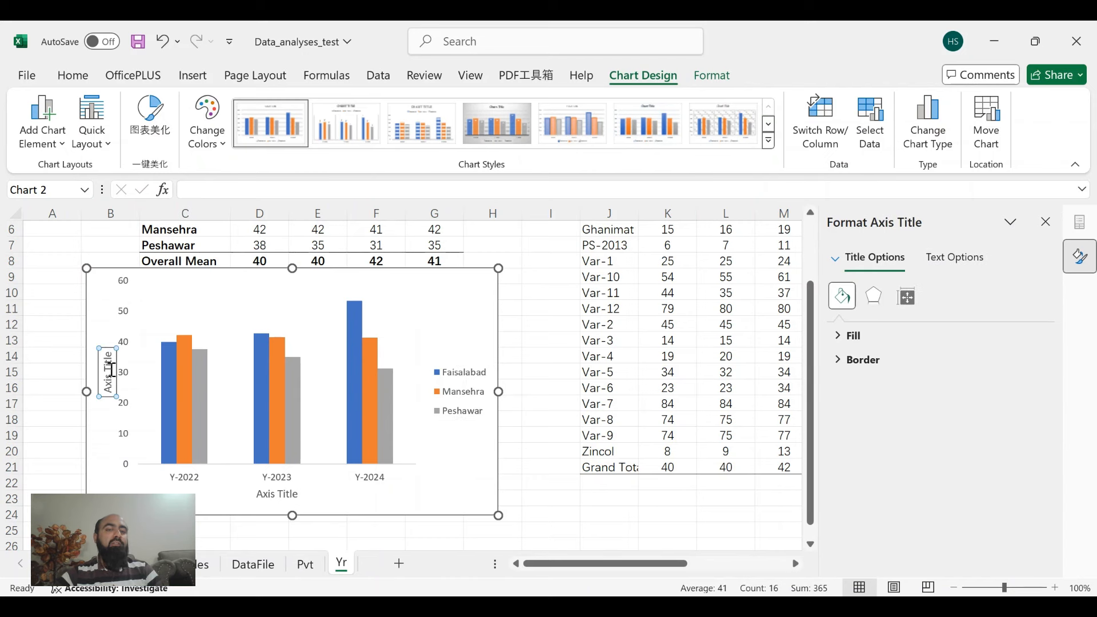
# Step: Move the chart down to about row 10, leaving a gap below the Overall Mean row, and save the workbook
pyautogui.click(337, 287)
pyautogui.click(344, 270)
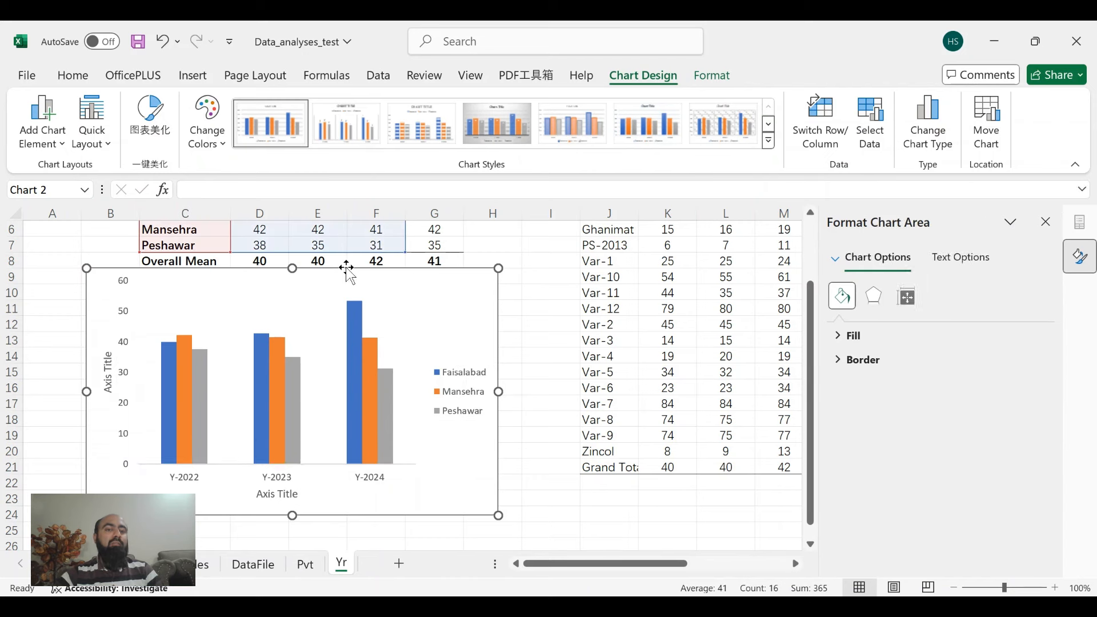
pyautogui.moveTo(347, 267)
pyautogui.mouseDown()
pyautogui.moveTo(345, 320)
pyautogui.moveTo(355, 287)
pyautogui.mouseUp()
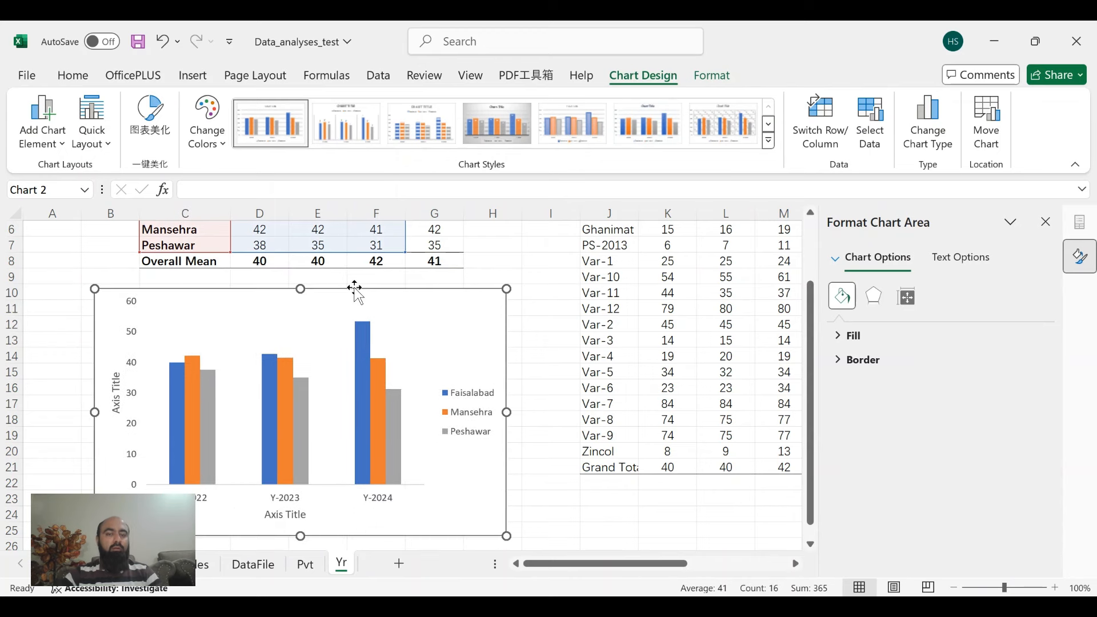
pyautogui.click(411, 257)
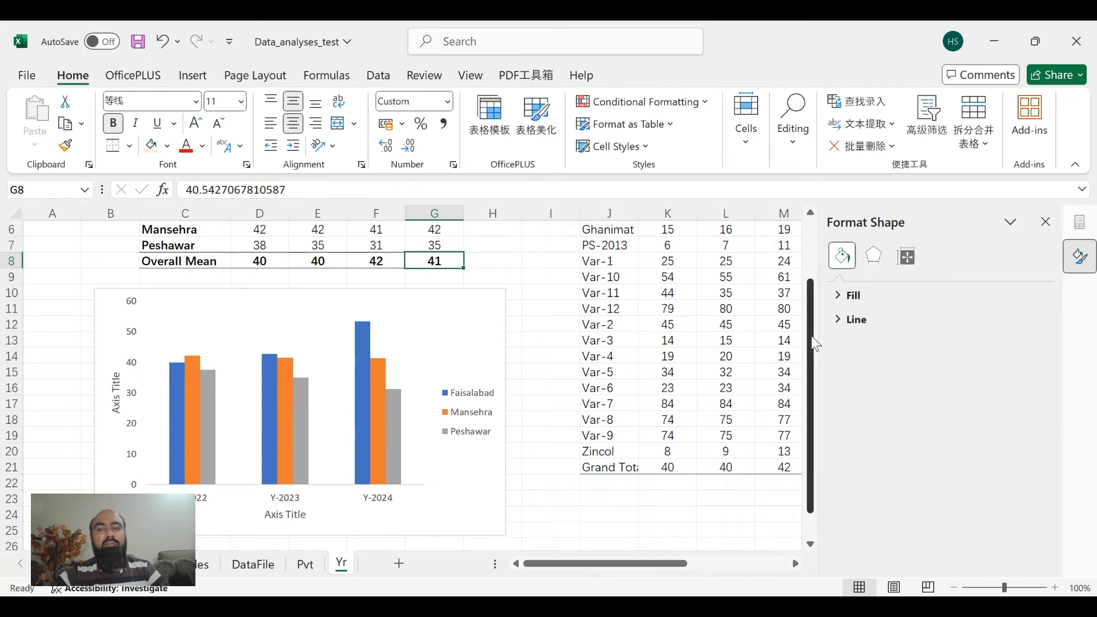
pyautogui.scroll(2, 804, 231)
pyautogui.click(429, 309)
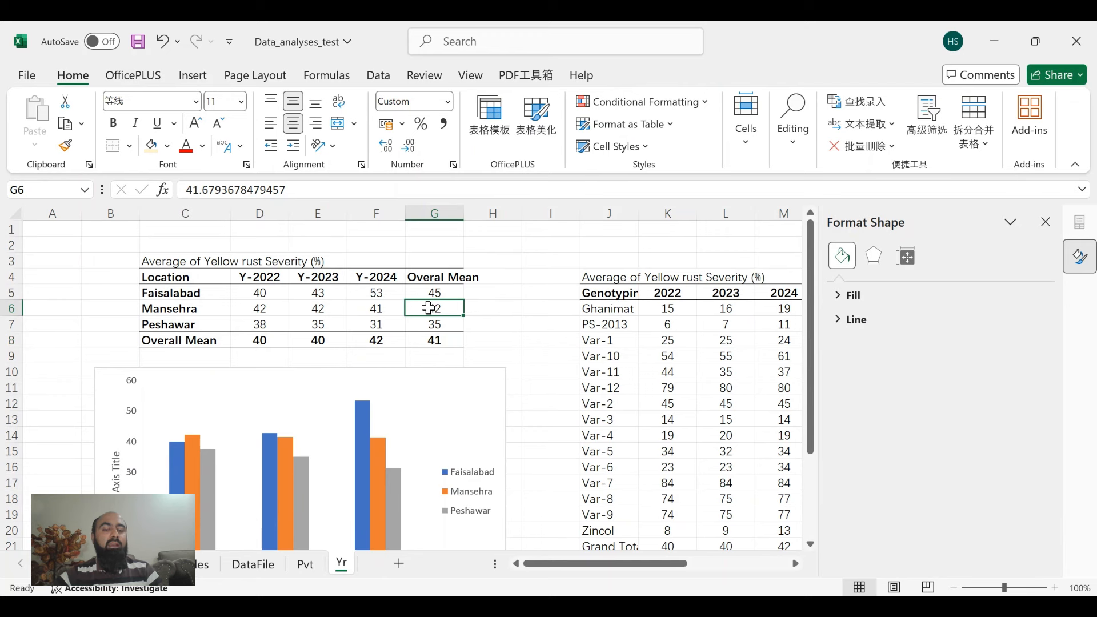
pyautogui.hotkey('ctrl', 's')
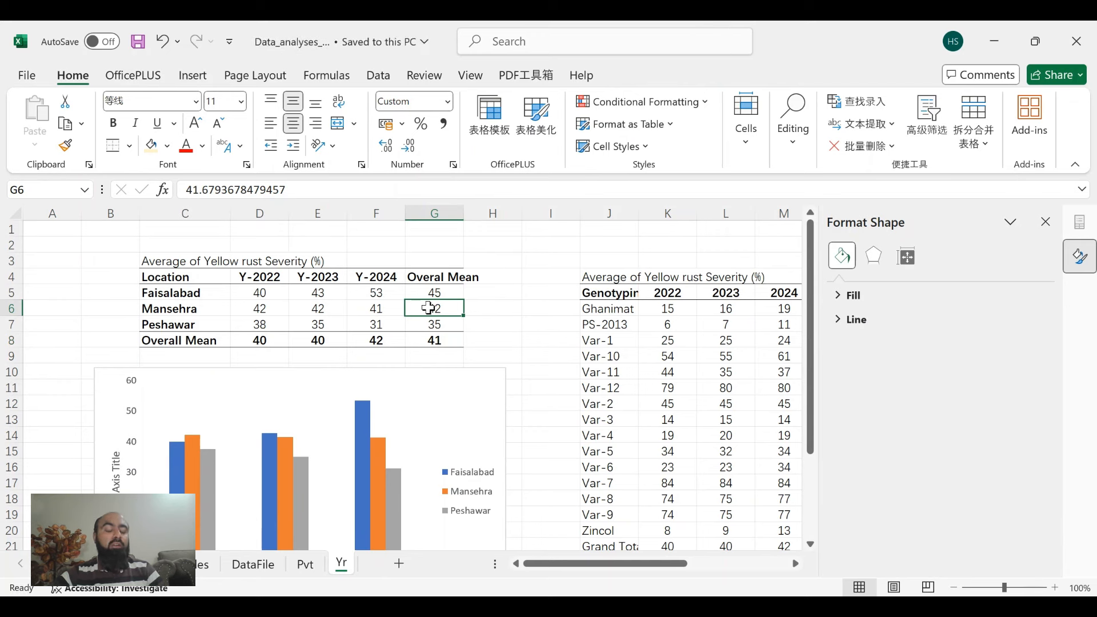
# Step: Move the column chart further down so that its upper edge sits at about row 16
pyautogui.click(398, 457)
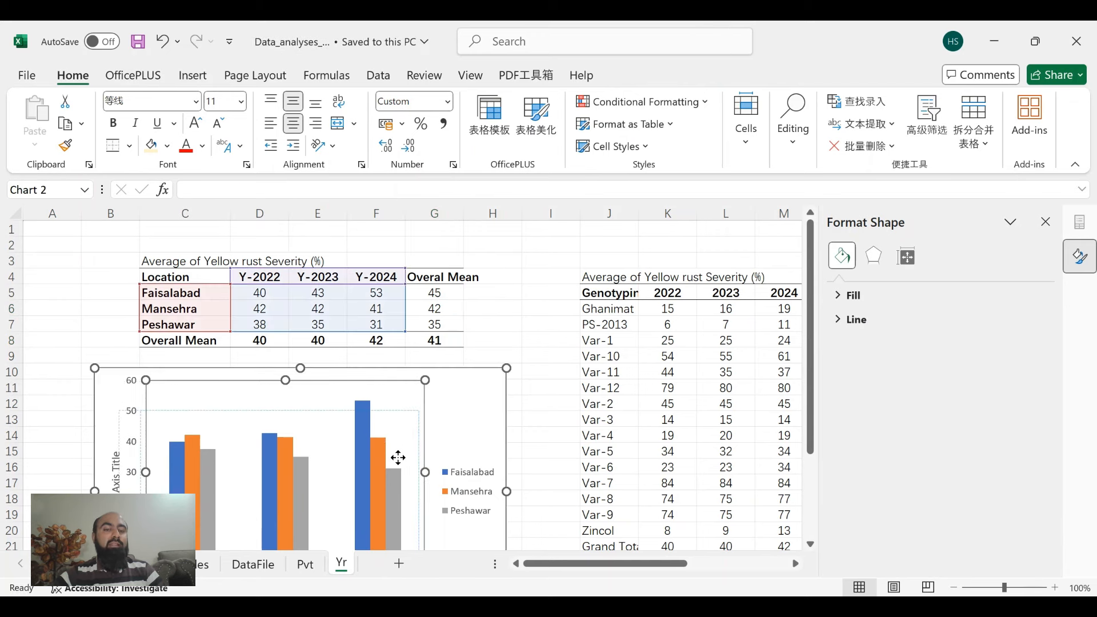
pyautogui.click(463, 374)
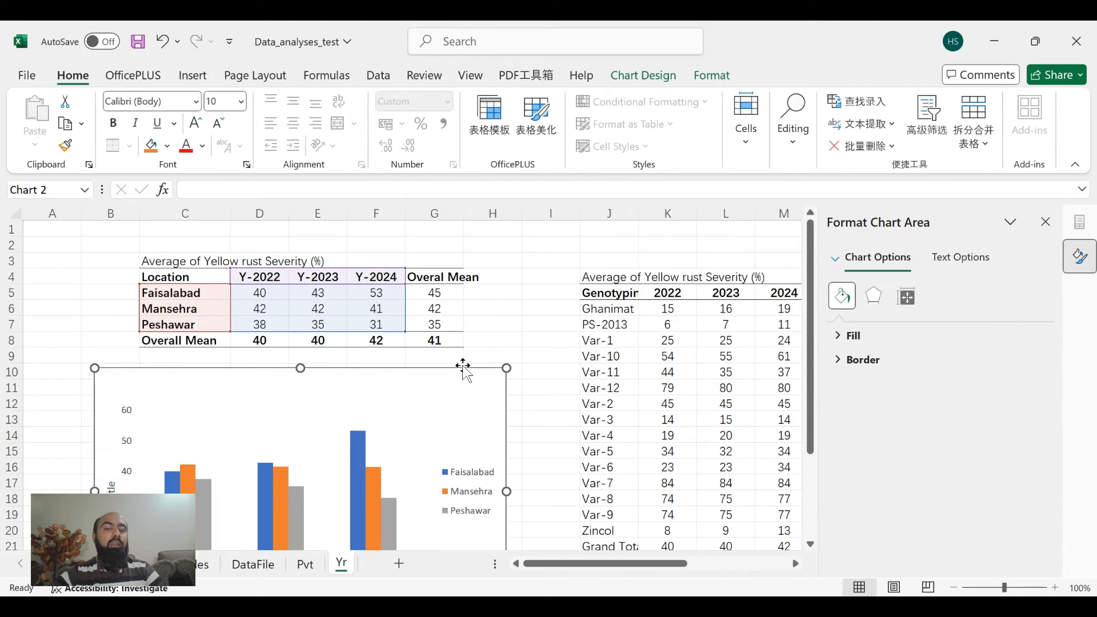
pyautogui.moveTo(463, 371); pyautogui.dragTo(457, 465)
pyautogui.click(294, 424)
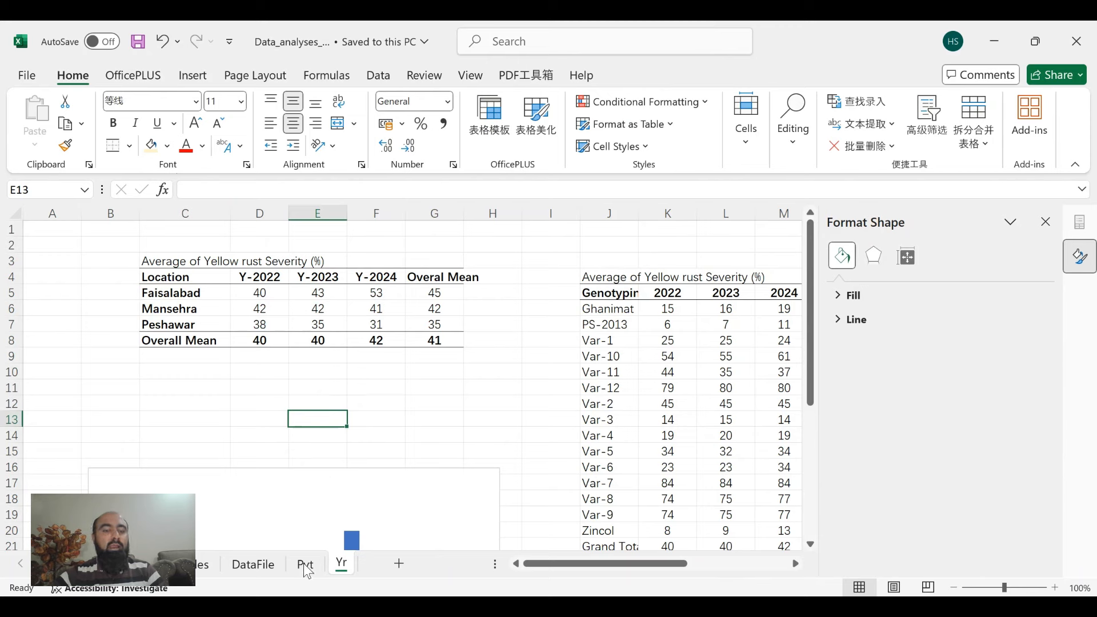
# Step: Select the whole data range on the DataFile sheet and insert a pivot table from it on a new worksheet
pyautogui.click(253, 564)
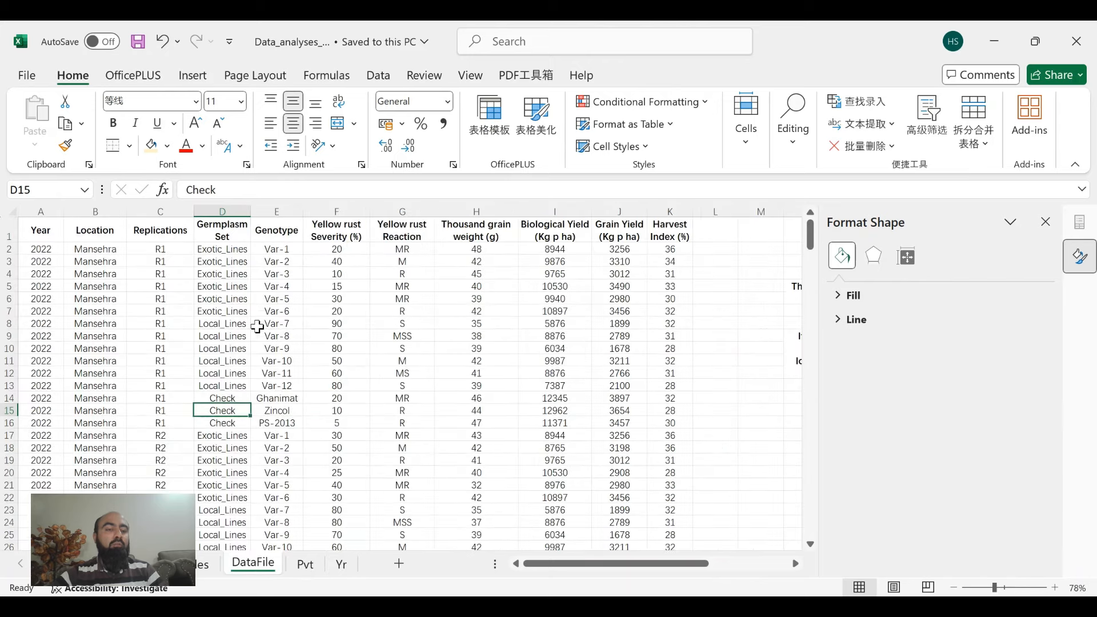
pyautogui.click(264, 323)
pyautogui.hotkey('ctrl', 'a')
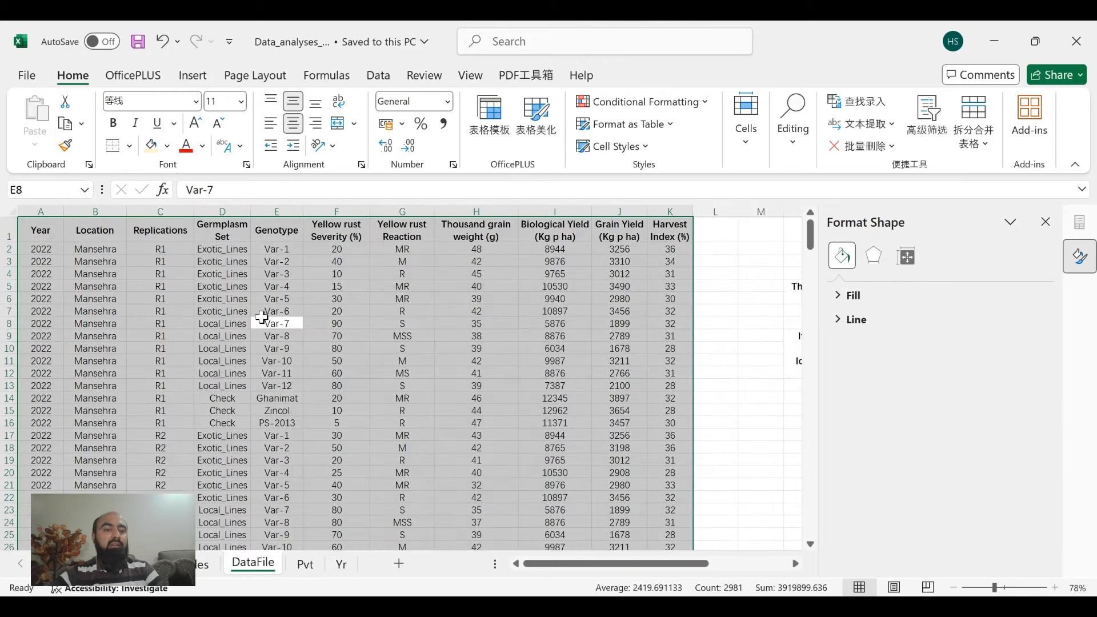
pyautogui.click(193, 75)
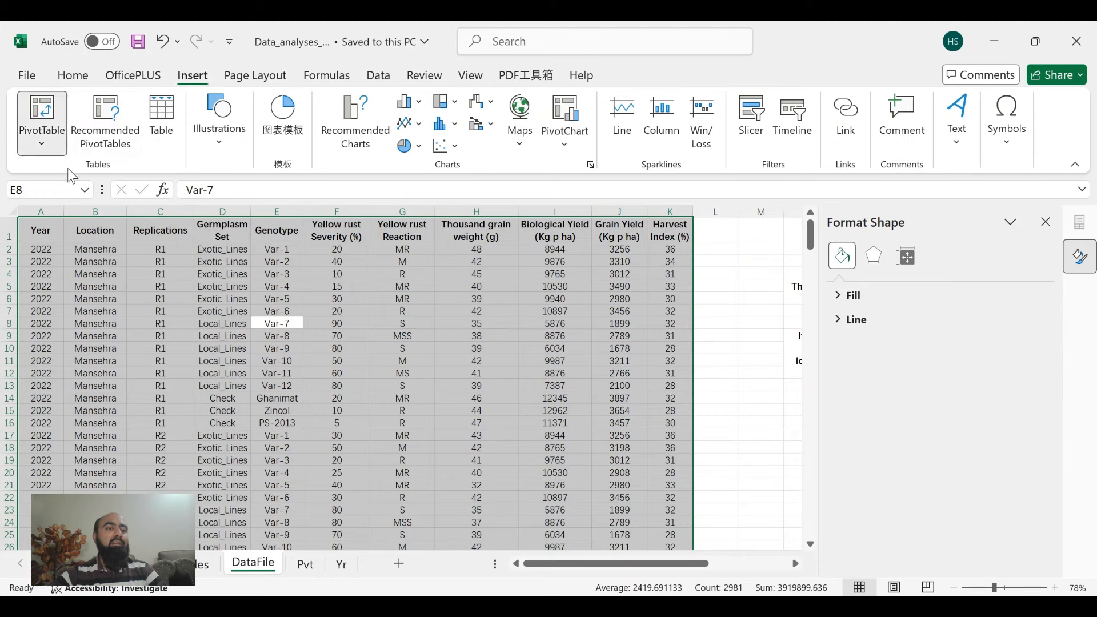
pyautogui.click(60, 150)
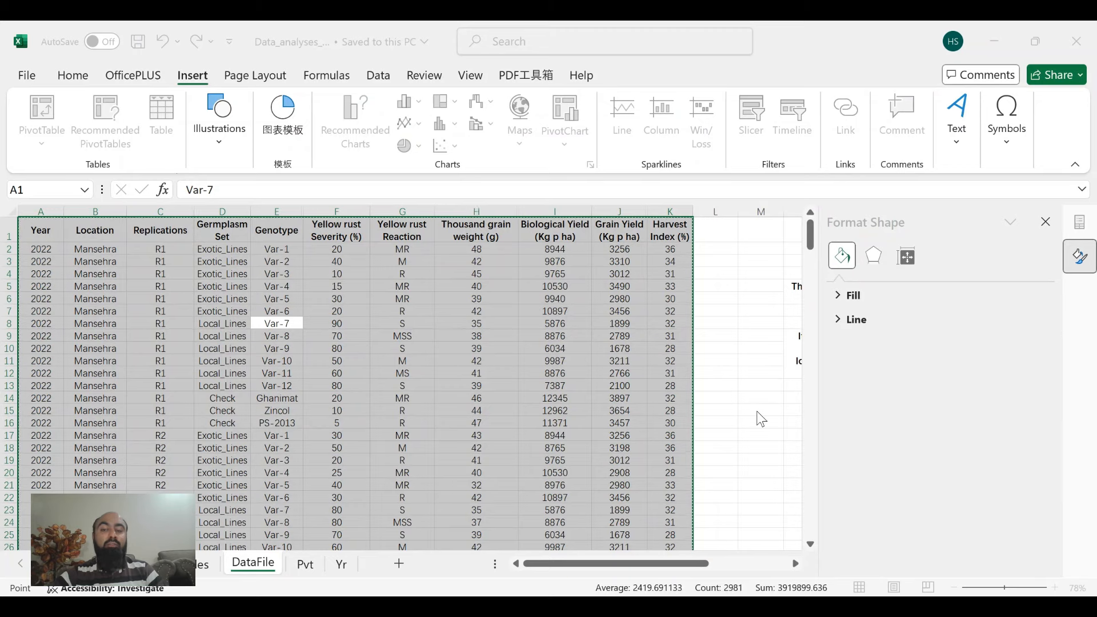
pyautogui.click(906, 515)
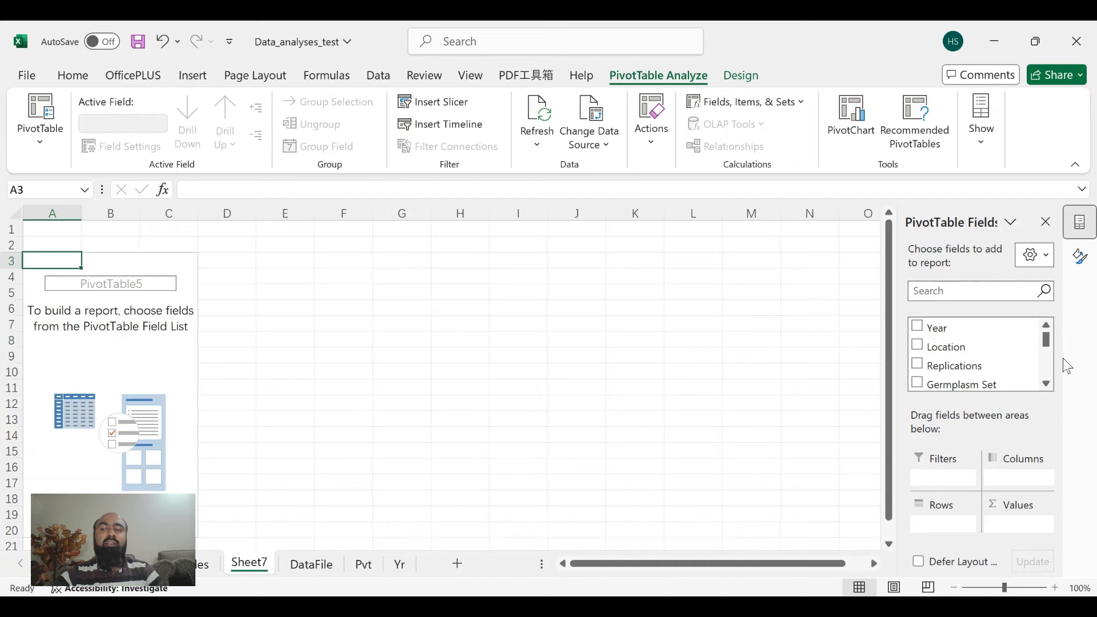
# Step: Build the pivot table with Germplasm Set as rows, Year as columns and the average of Thousand grain weight (g) as values
pyautogui.click(917, 327)
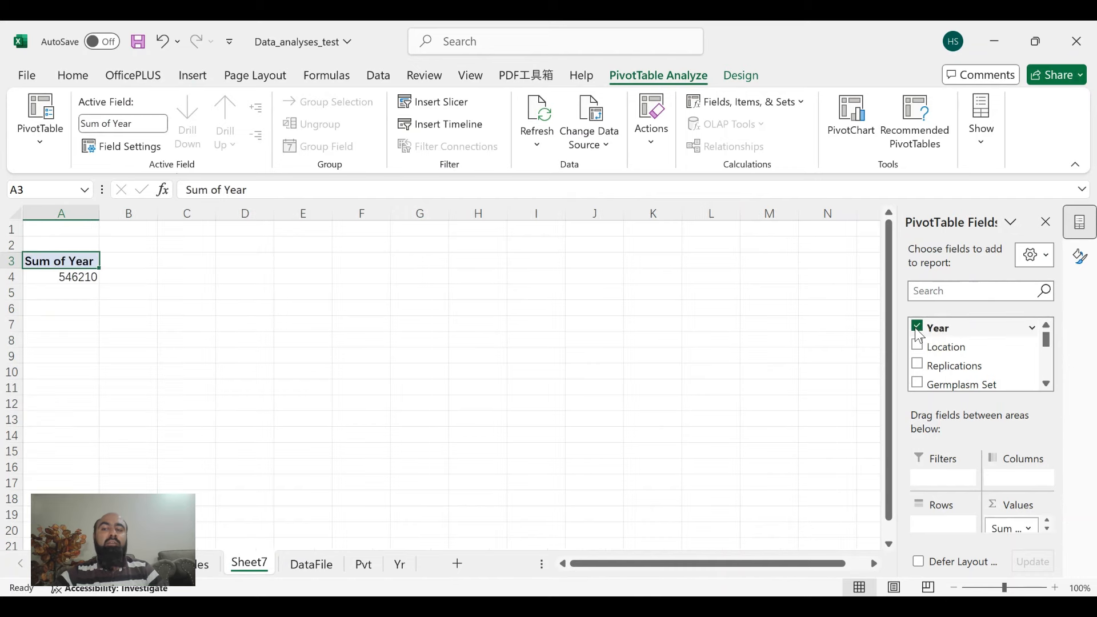
pyautogui.click(918, 381)
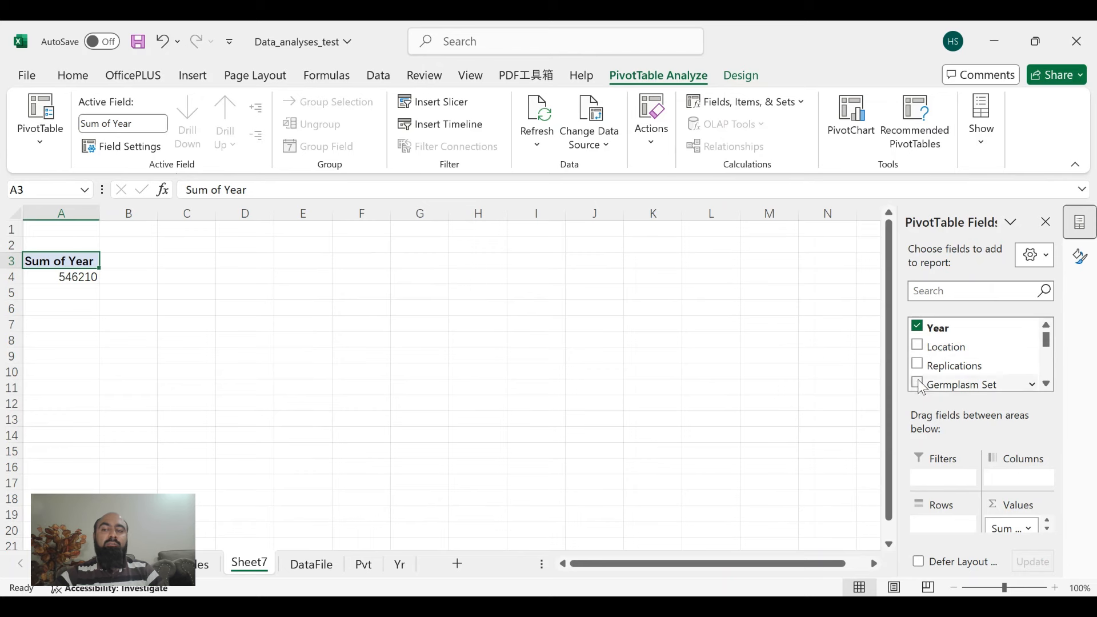
pyautogui.moveTo(1045, 343); pyautogui.dragTo(1049, 361)
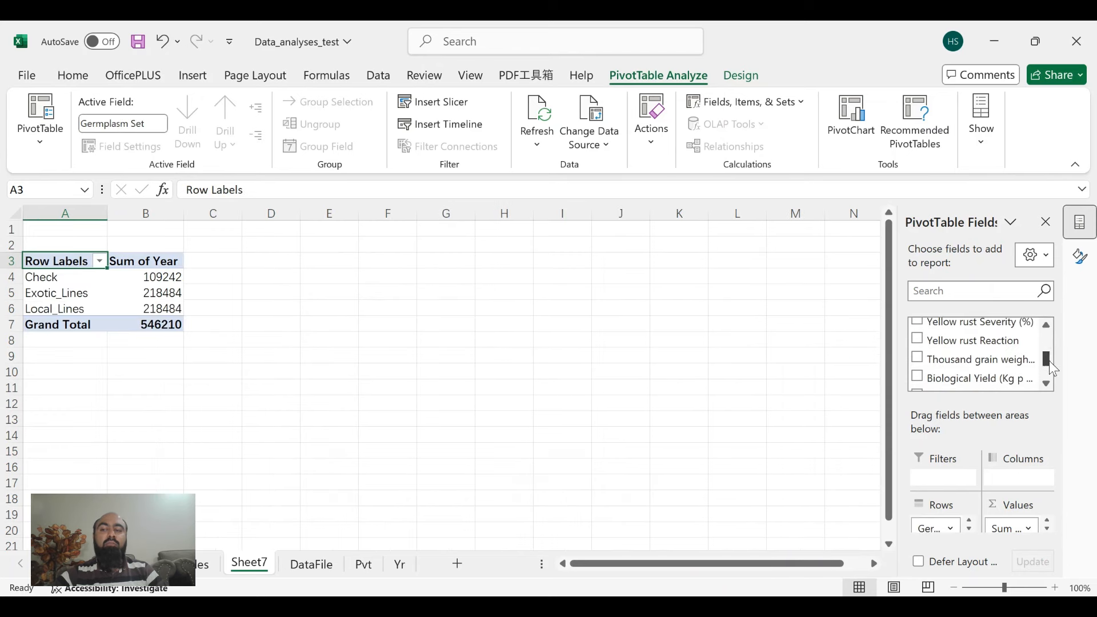
pyautogui.click(918, 359)
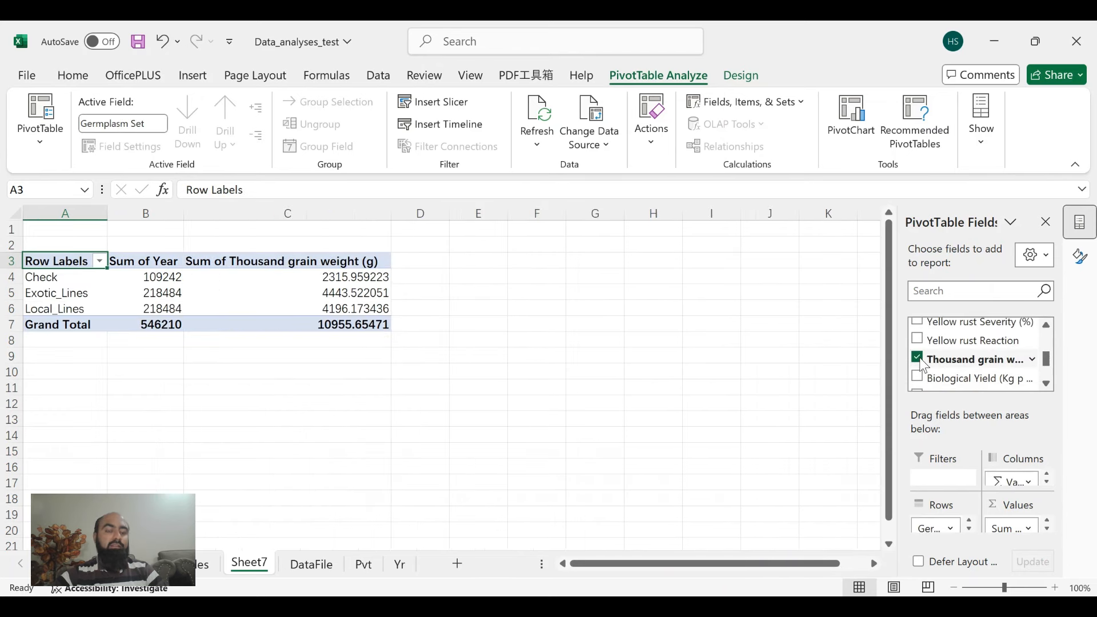
pyautogui.click(1049, 527)
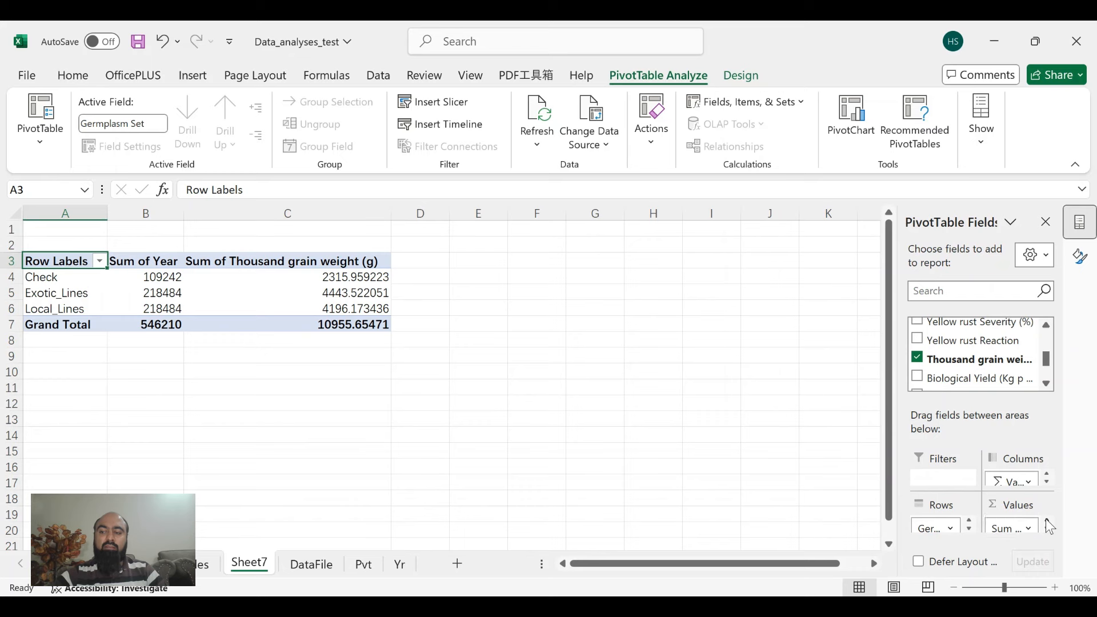
pyautogui.moveTo(1031, 521); pyautogui.dragTo(1021, 483)
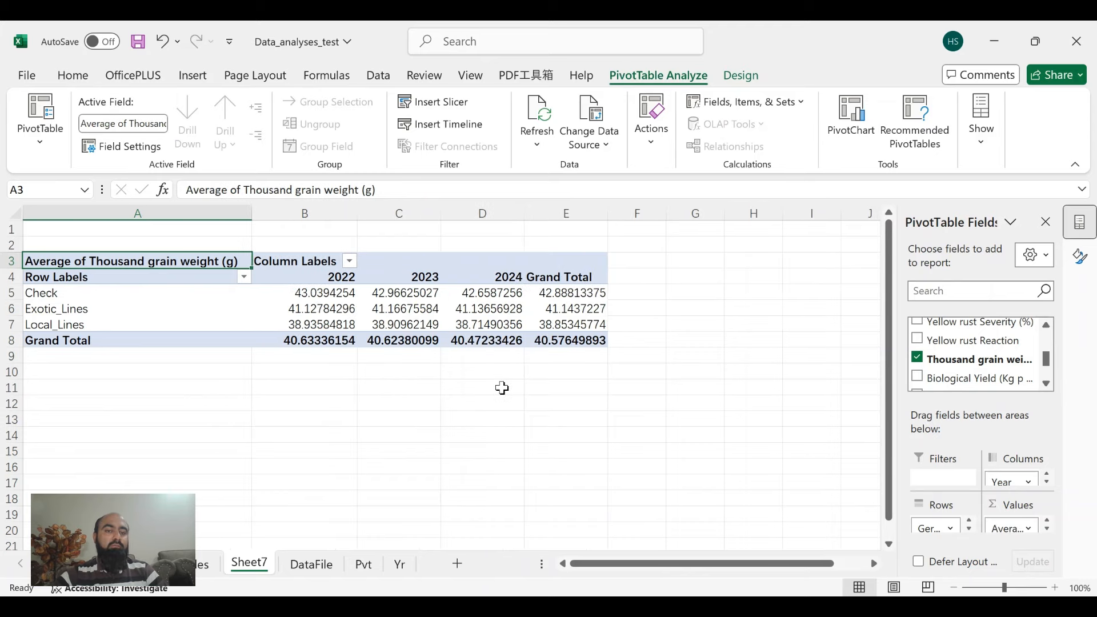
pyautogui.click(498, 388)
pyautogui.moveTo(577, 341); pyautogui.dragTo(337, 289)
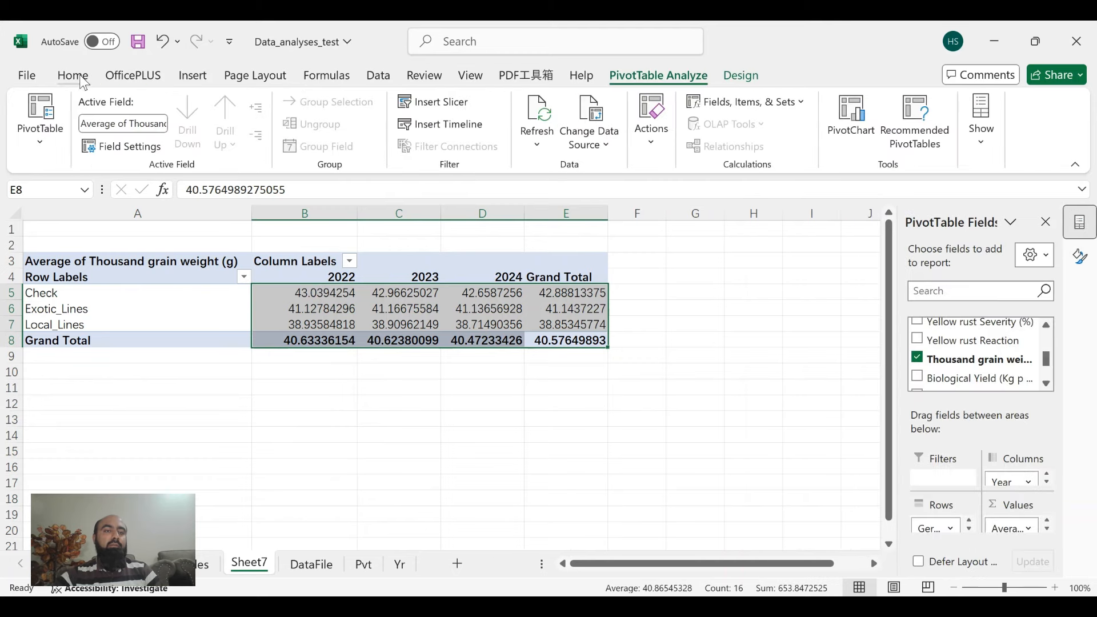
pyautogui.click(346, 387)
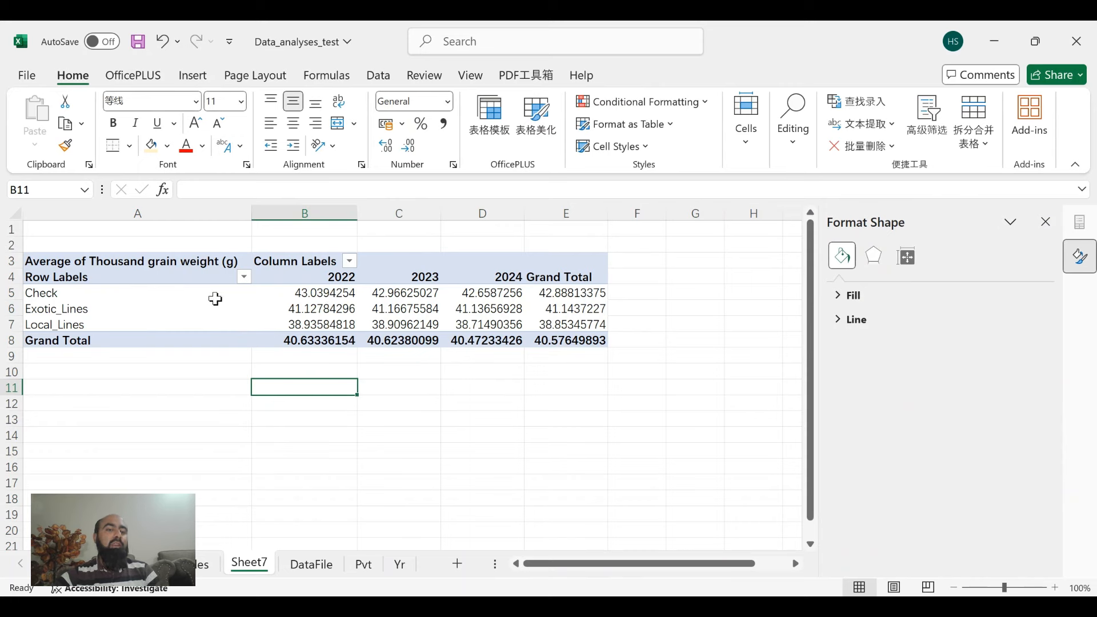
# Step: Widen the pivot field list, add Location to the rows and place it above Germplasm Set
pyautogui.click(432, 293)
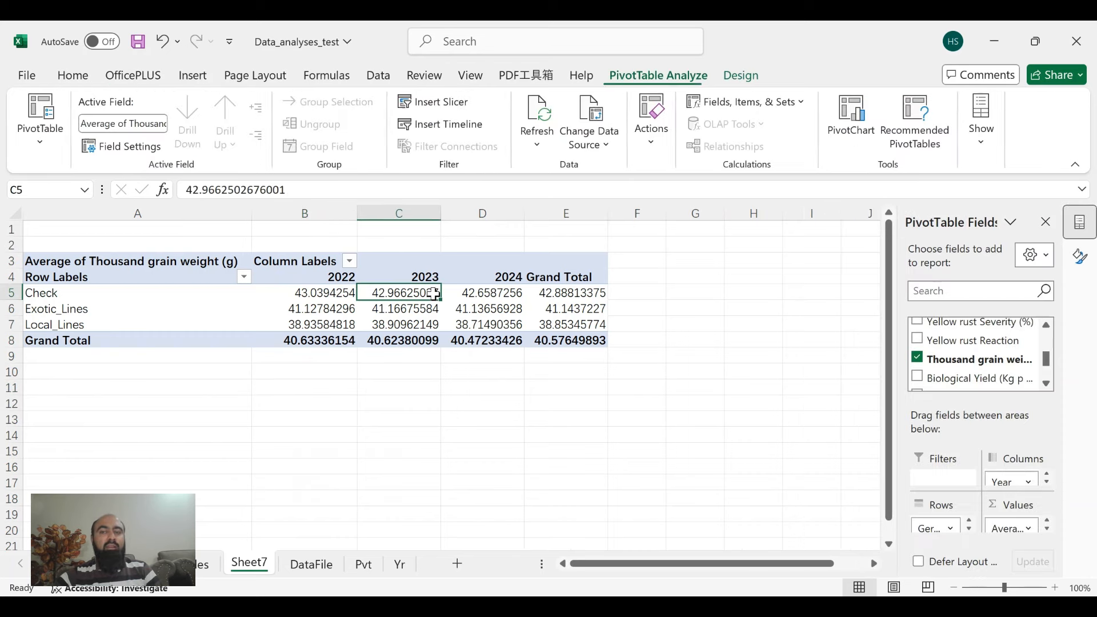
pyautogui.moveTo(895, 256); pyautogui.dragTo(755, 258)
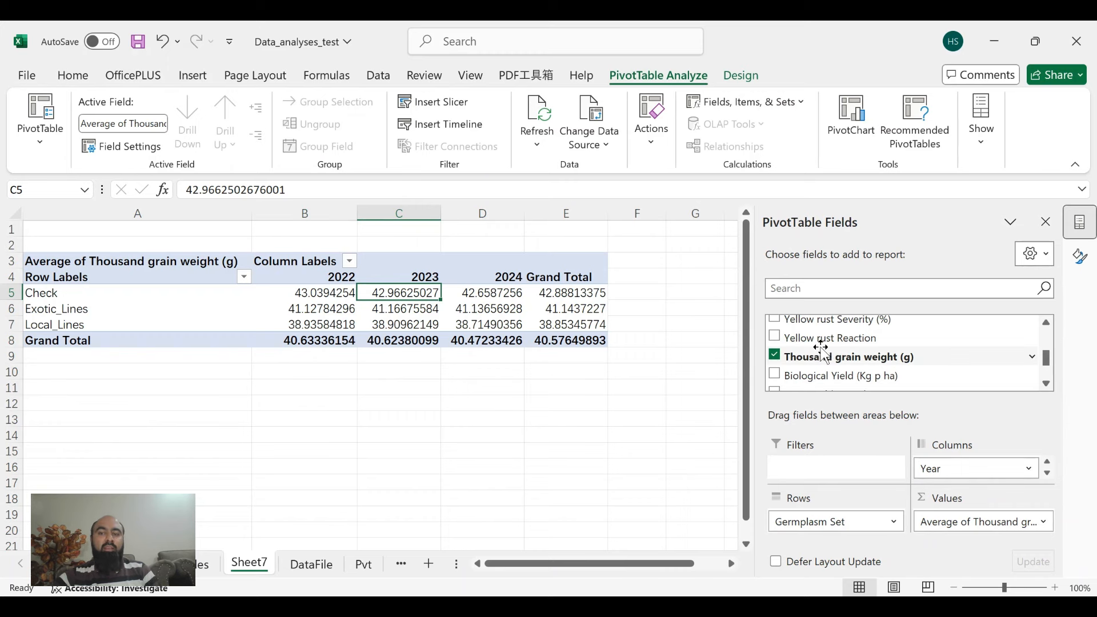
pyautogui.moveTo(1047, 358); pyautogui.dragTo(1048, 341)
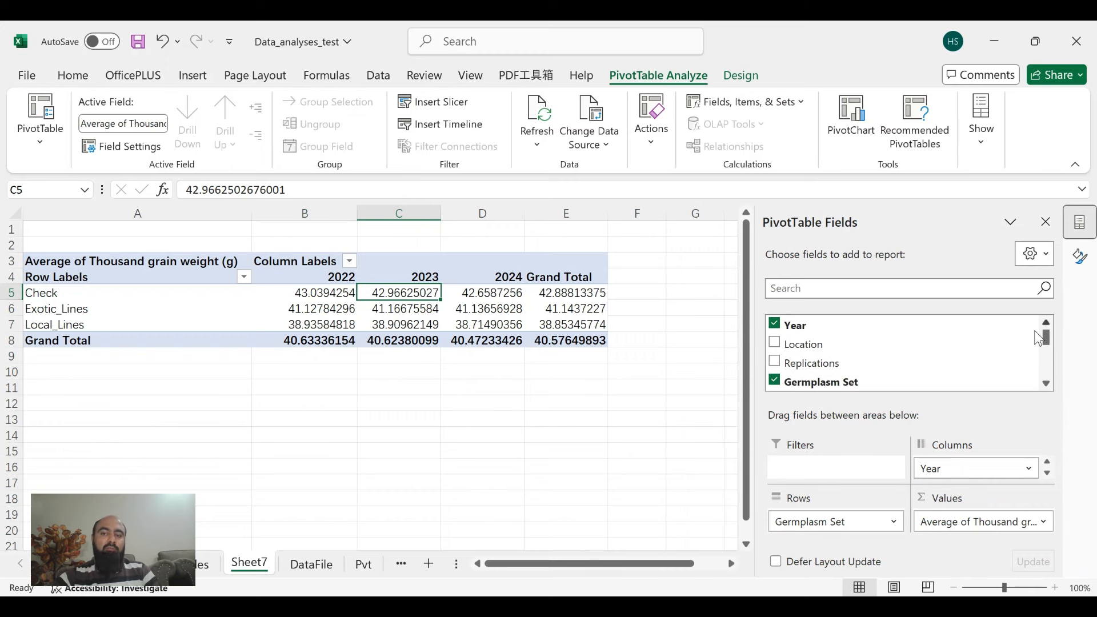
pyautogui.click(776, 343)
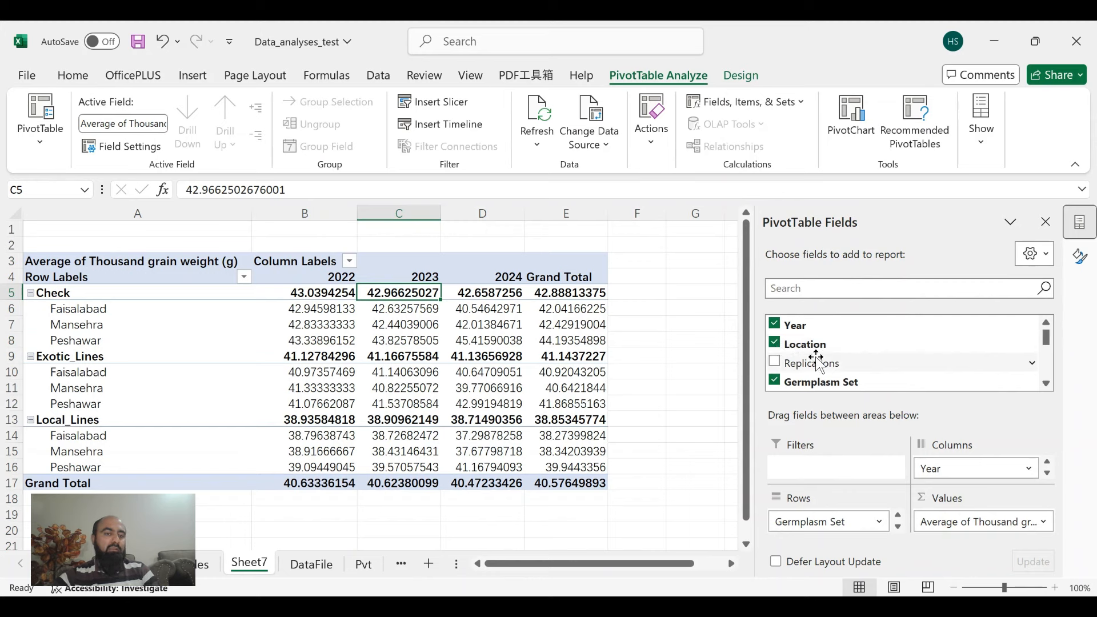
pyautogui.click(898, 528)
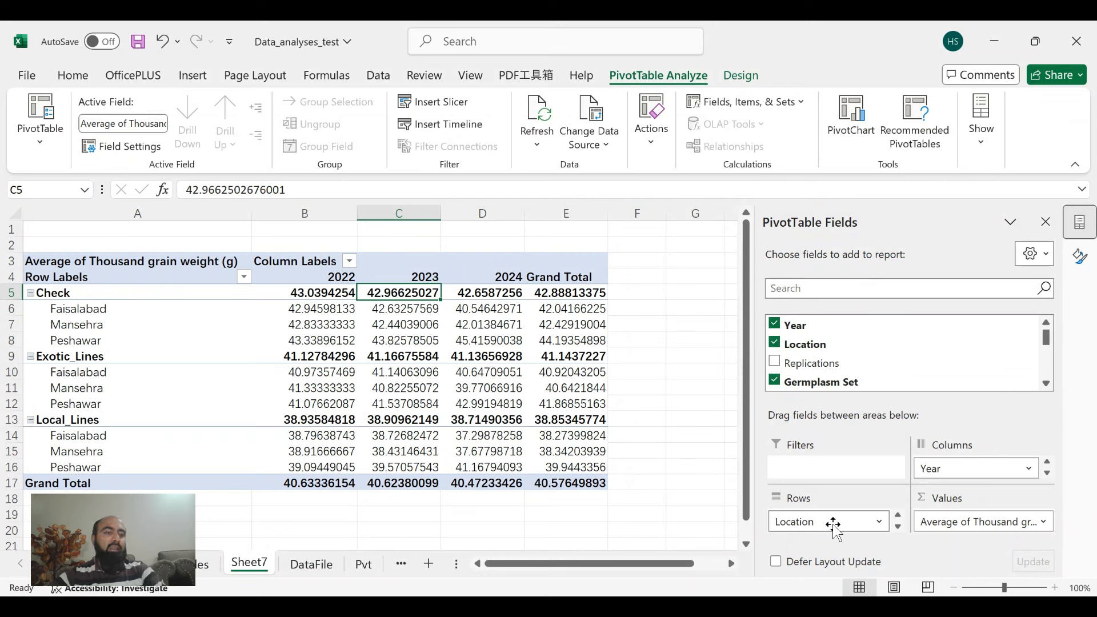
pyautogui.moveTo(833, 524)
pyautogui.mouseDown()
pyautogui.moveTo(832, 505)
pyautogui.moveTo(838, 521)
pyautogui.mouseUp()
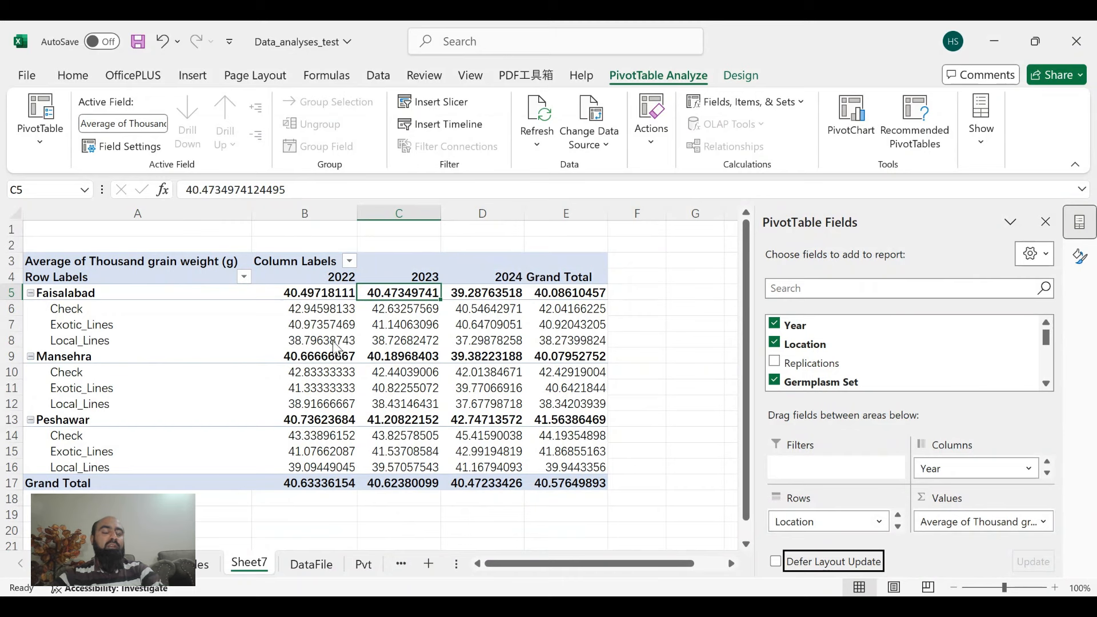
pyautogui.click(804, 504)
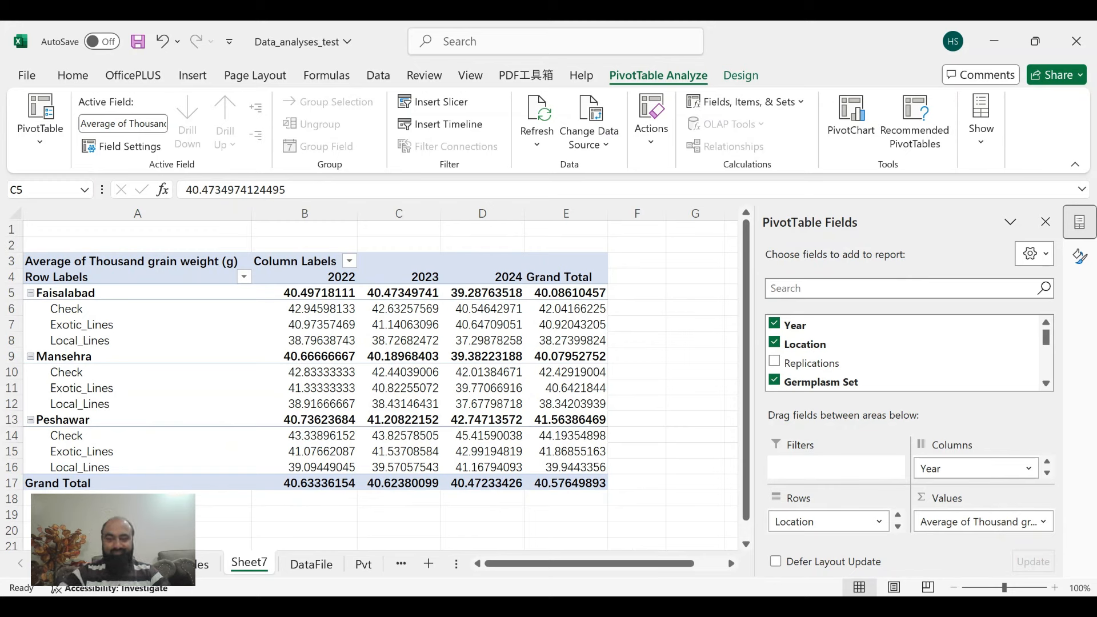
pyautogui.click(602, 382)
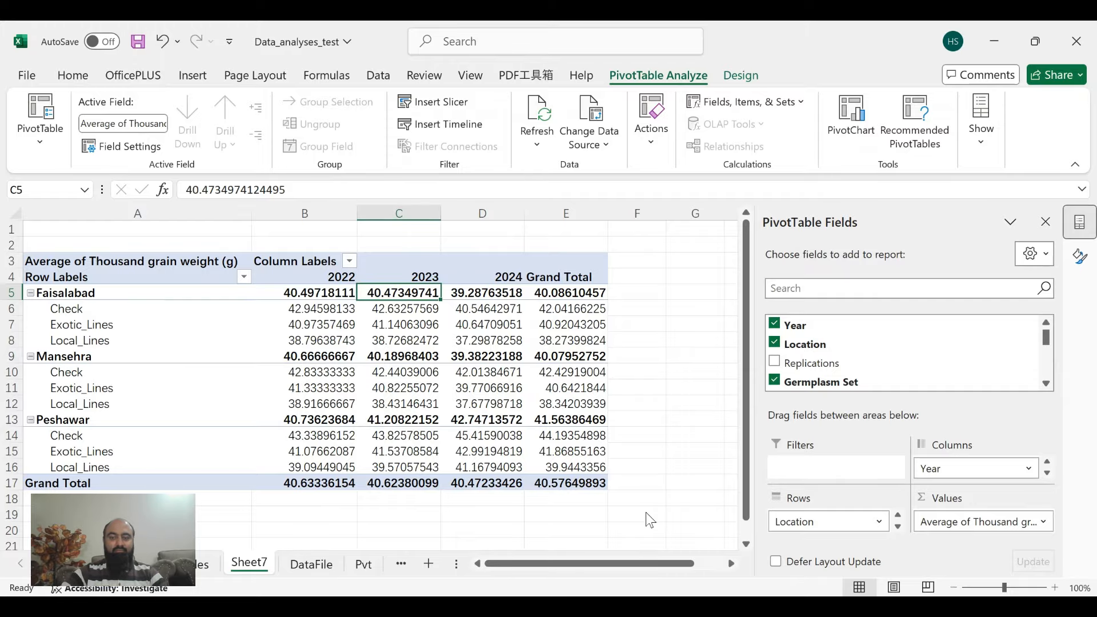